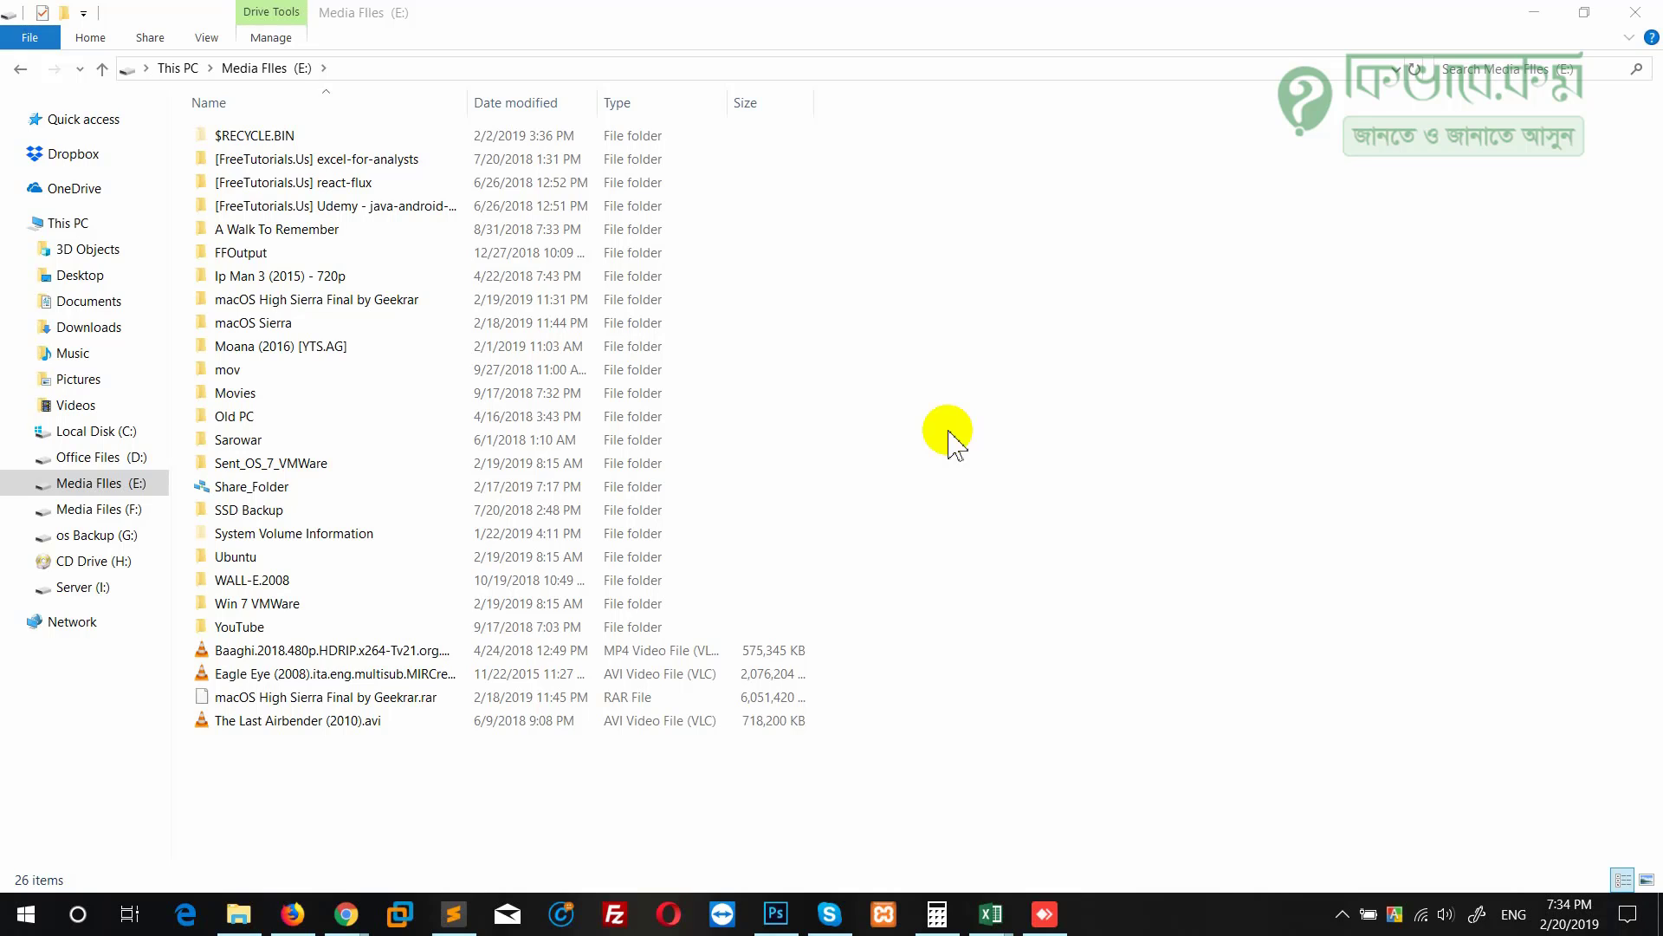
Switch to the AnyDesk session and view the sharing computer's network folders on the remote PC.
click(1045, 914)
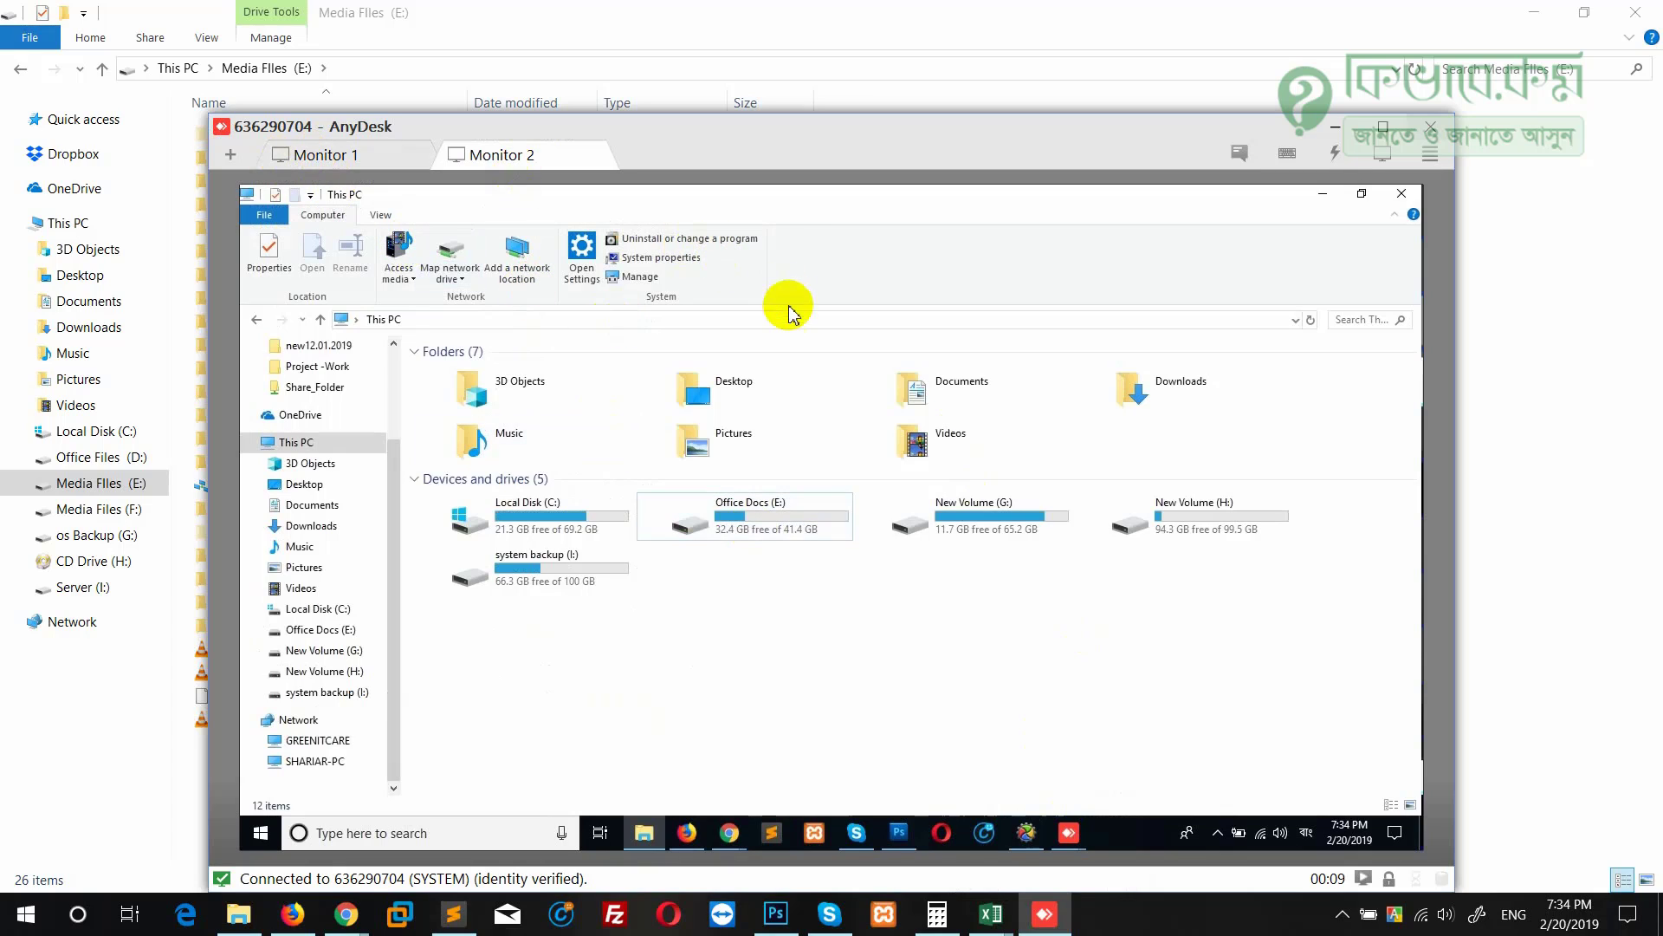
click(325, 760)
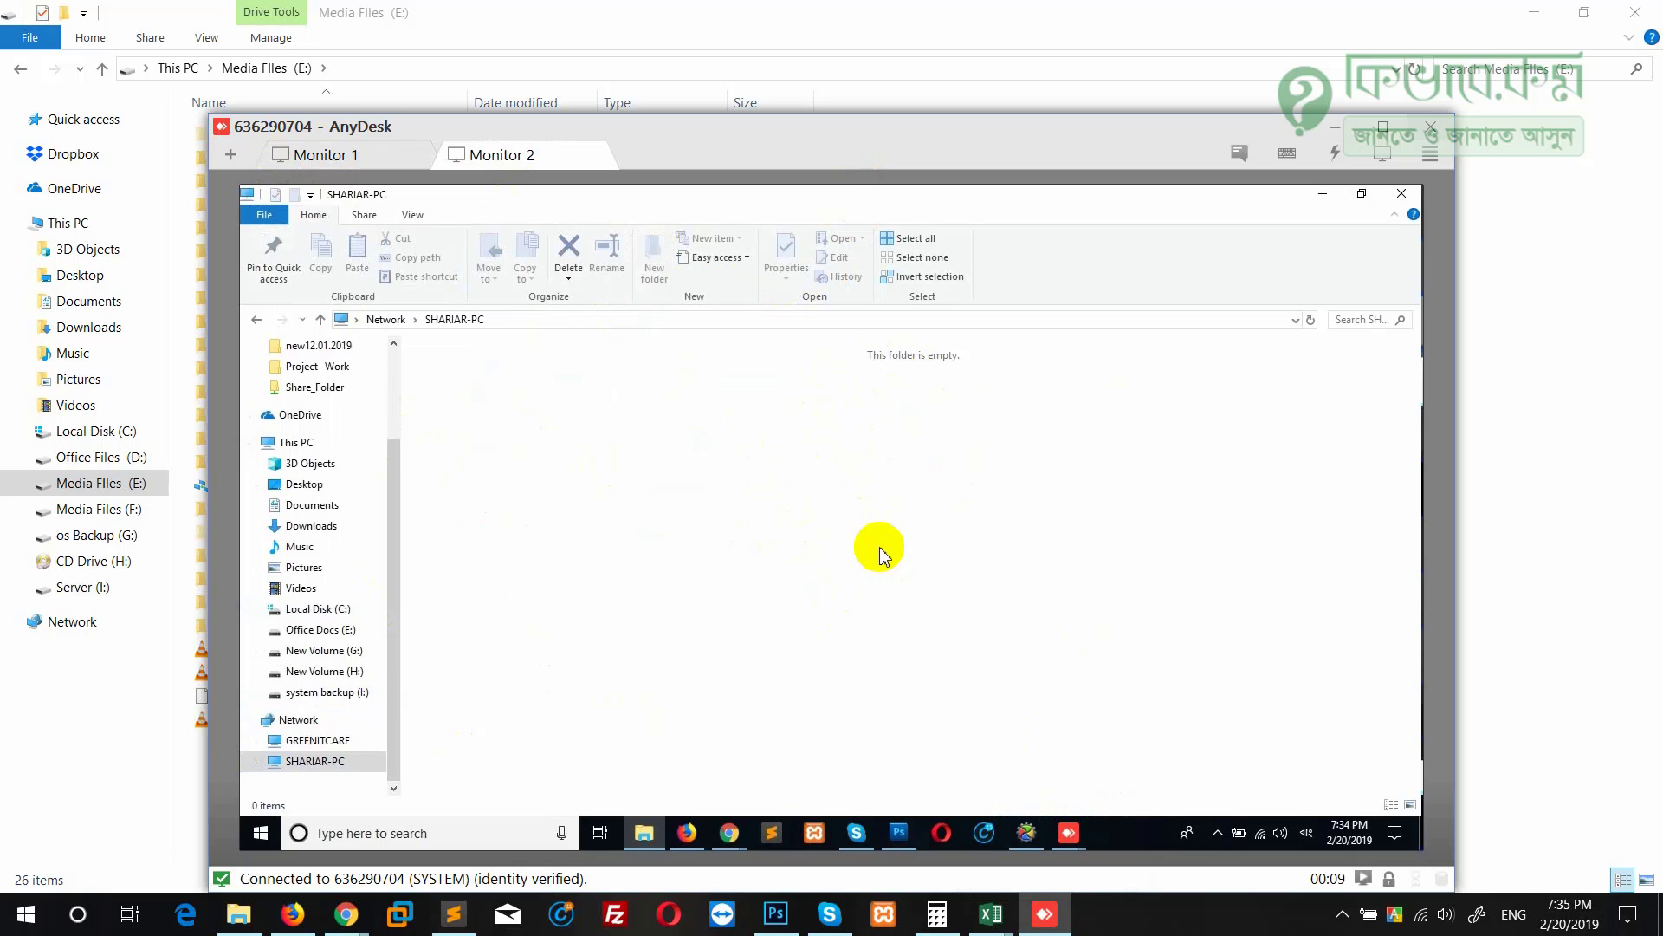
click(1003, 43)
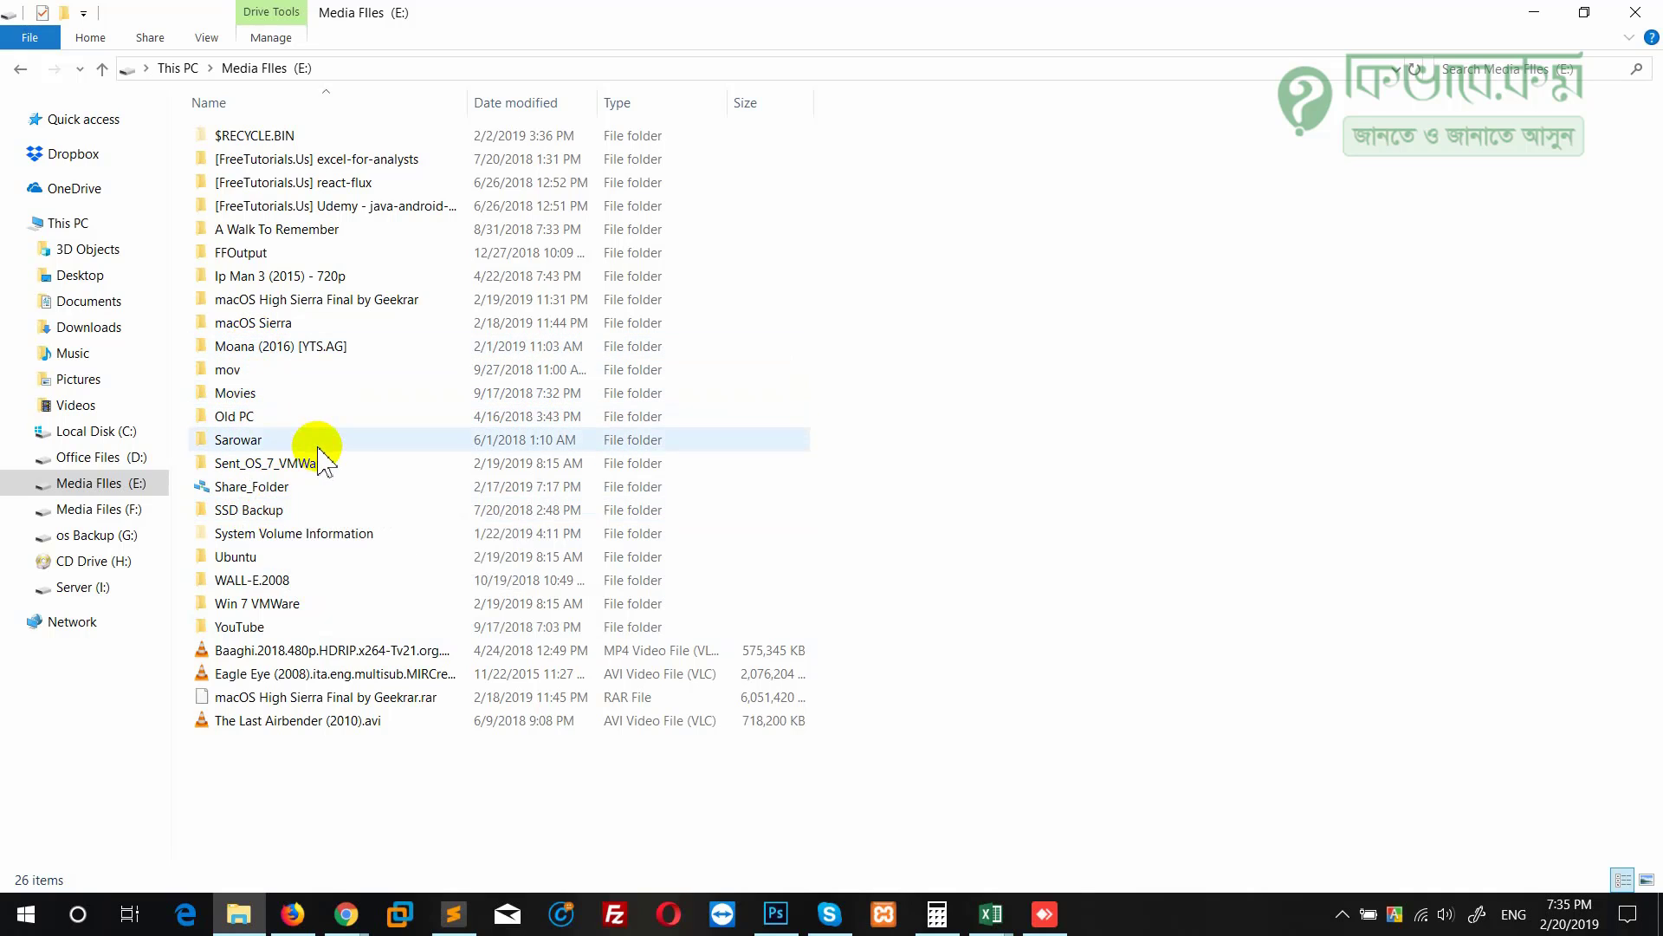
Enable advanced sharing for Share_Folder on drive E: under the share name Share_Folder.
click(279, 490)
right_click(279, 490)
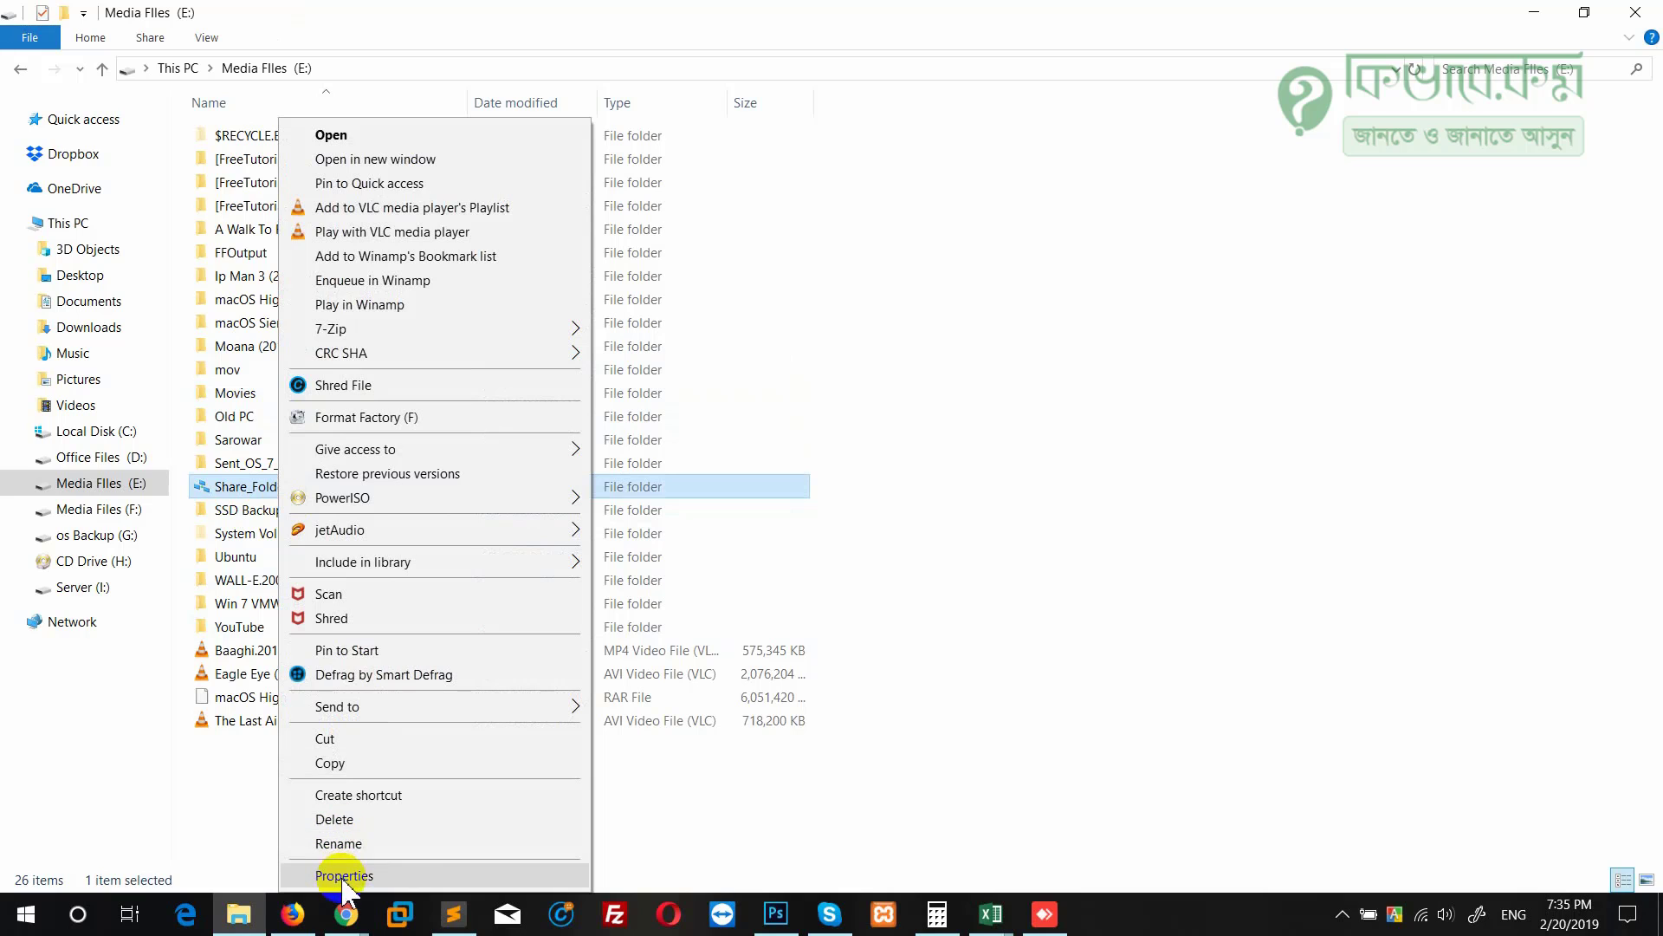
click(437, 876)
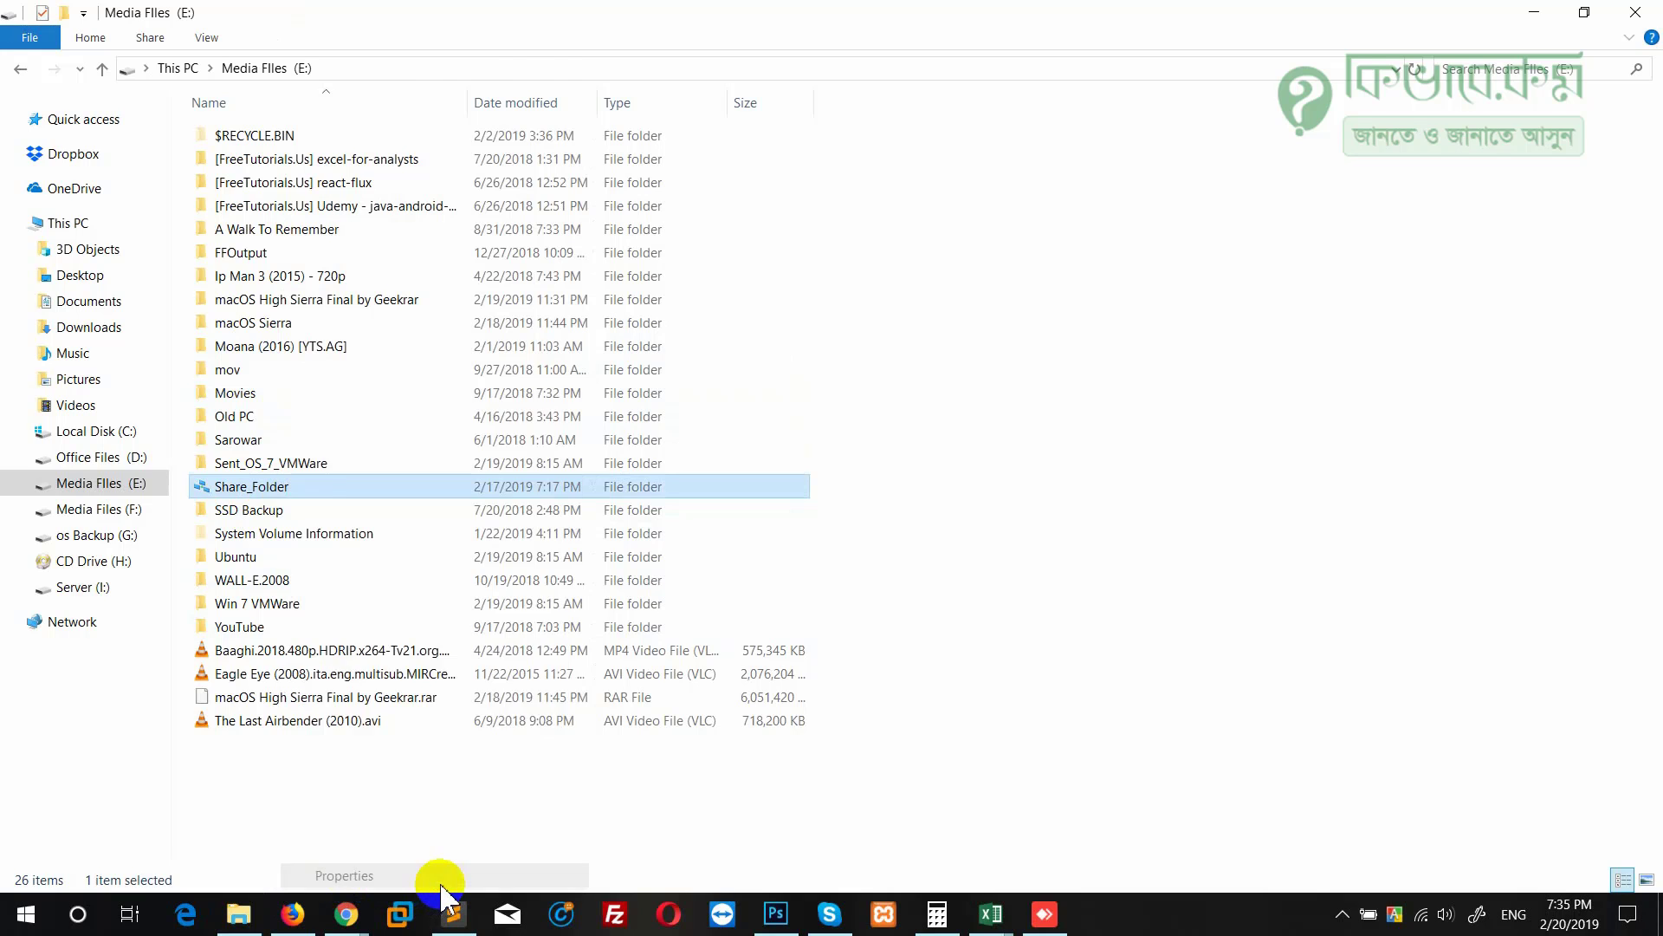
drag(554, 387, 604, 272)
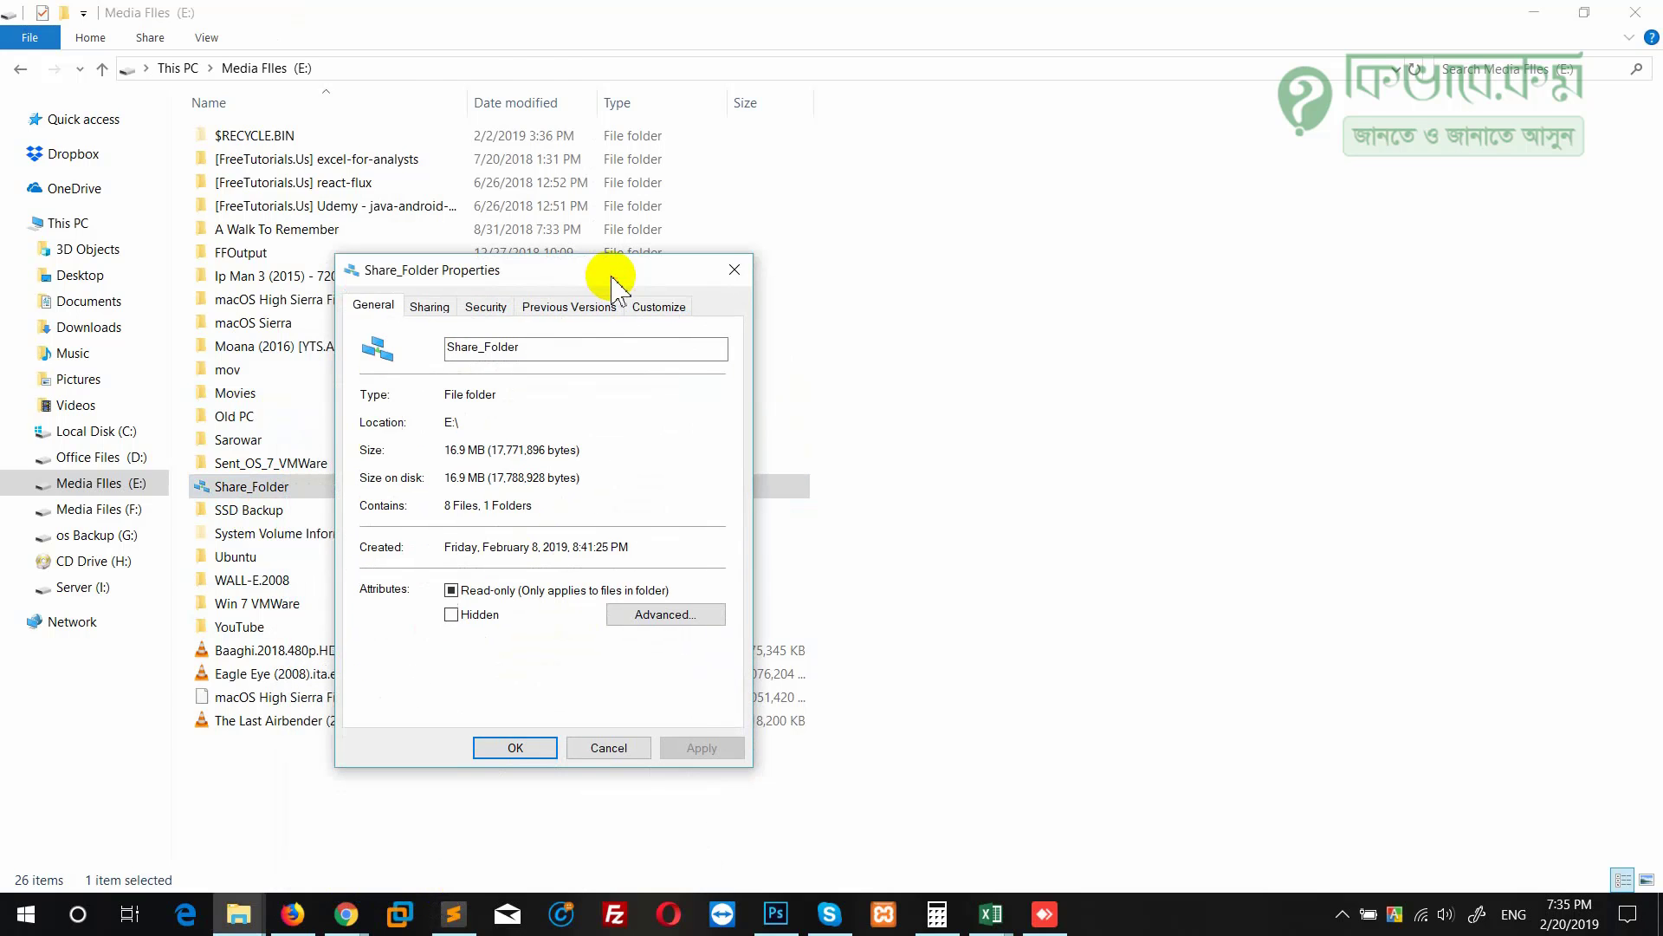
click(439, 307)
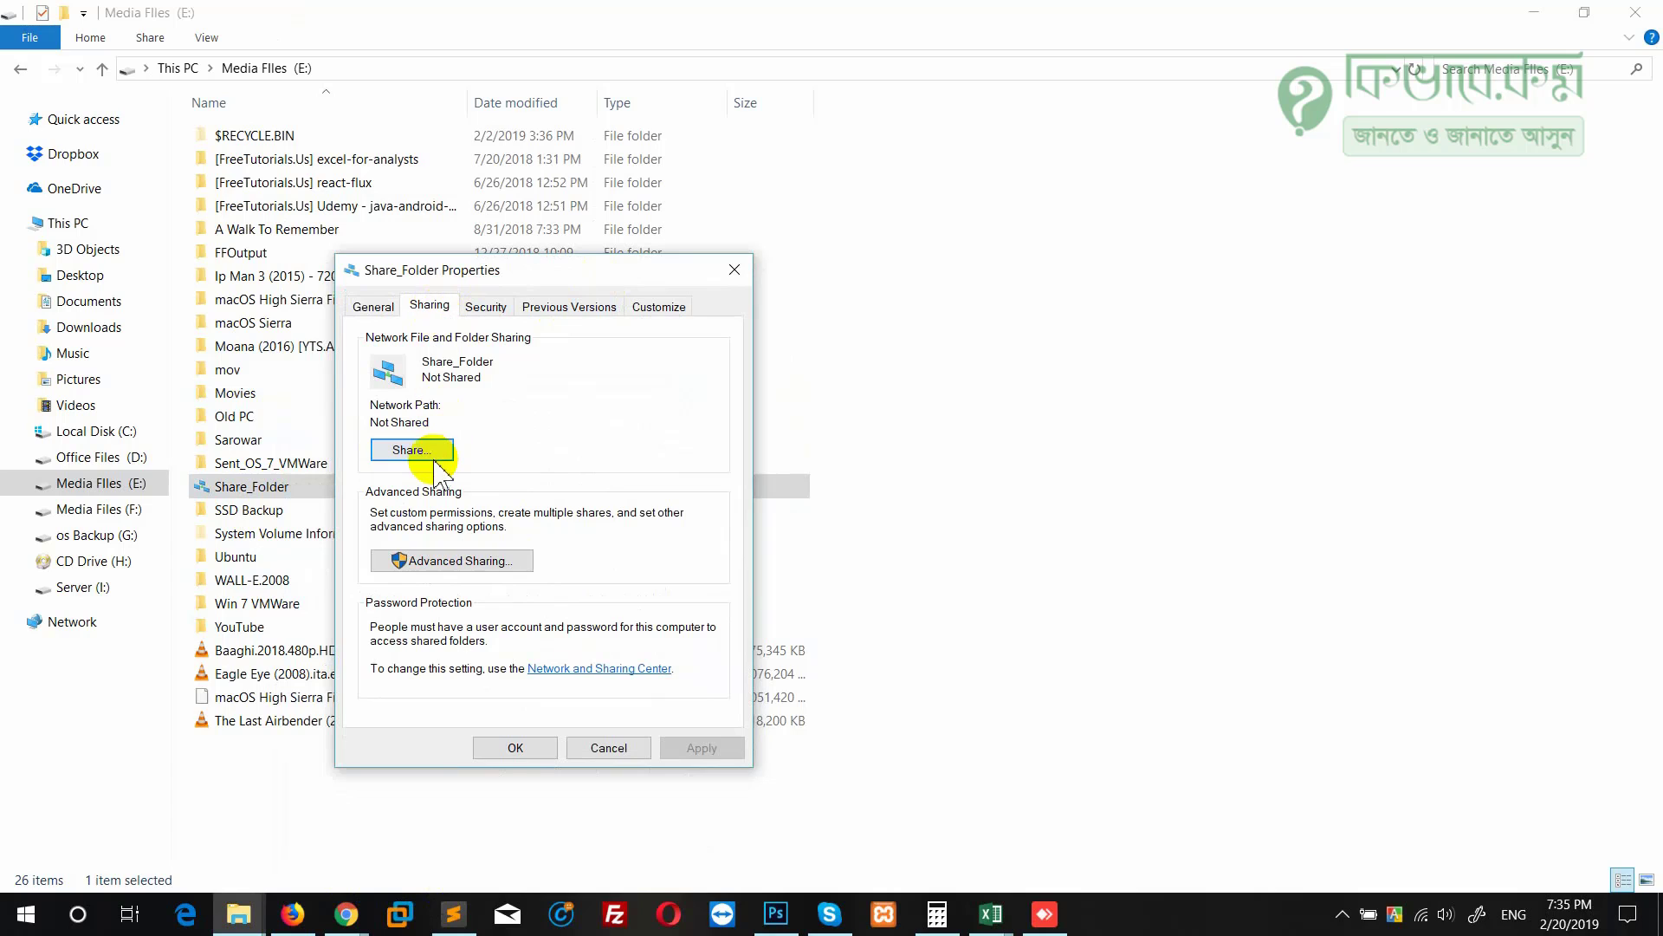
click(495, 563)
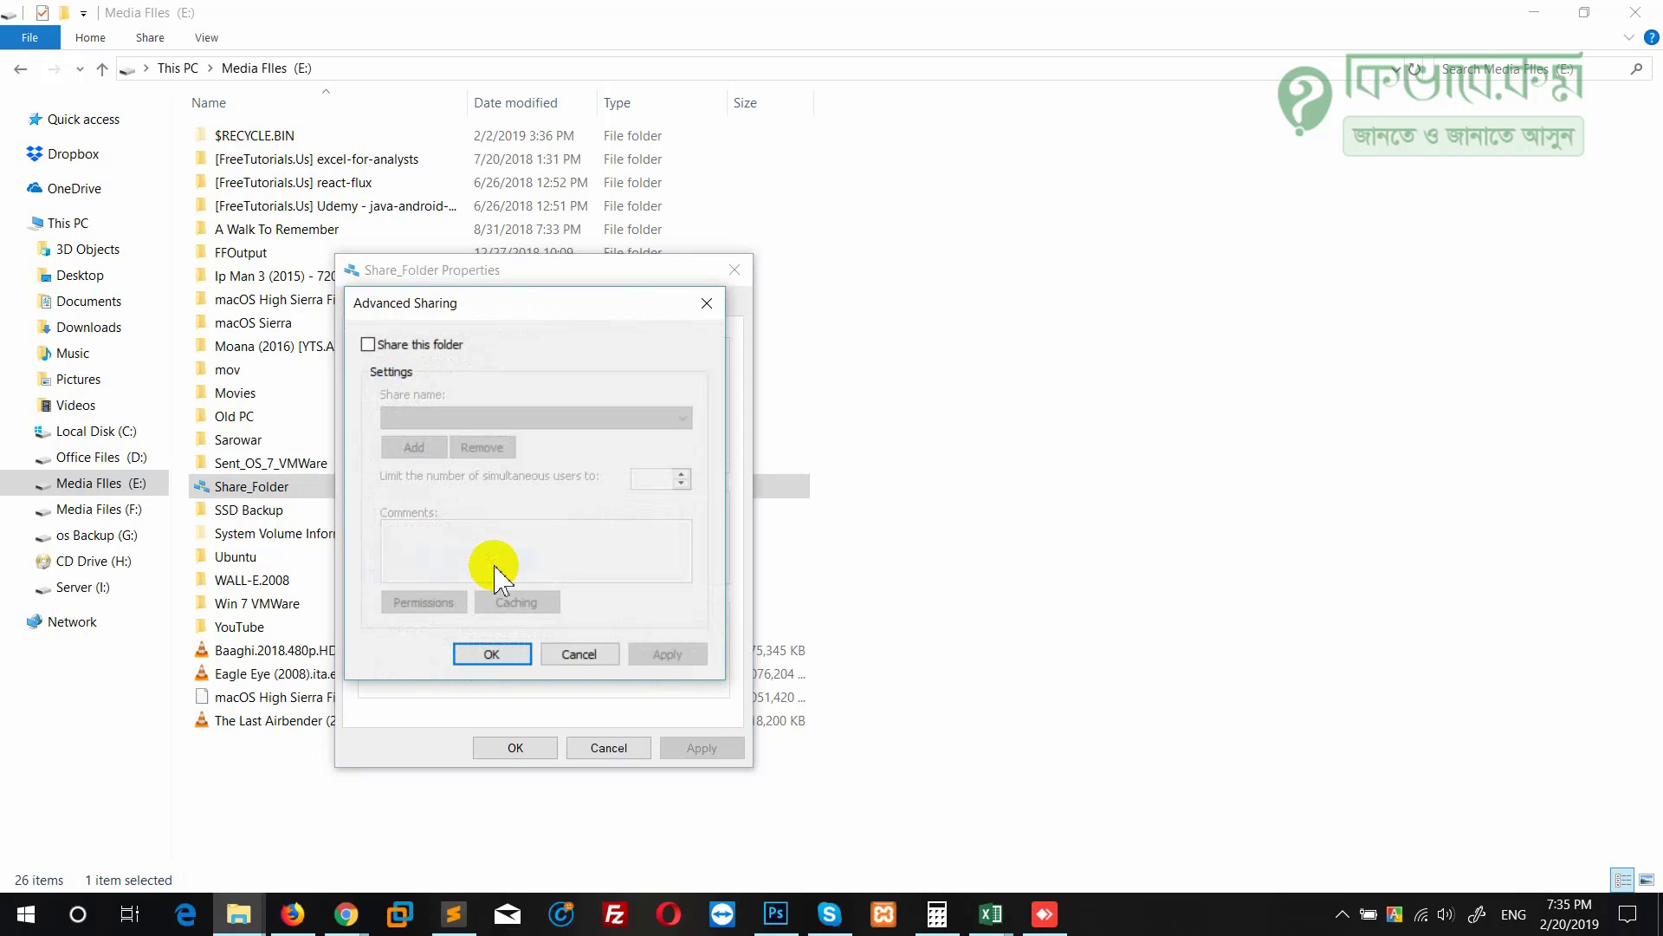
click(406, 346)
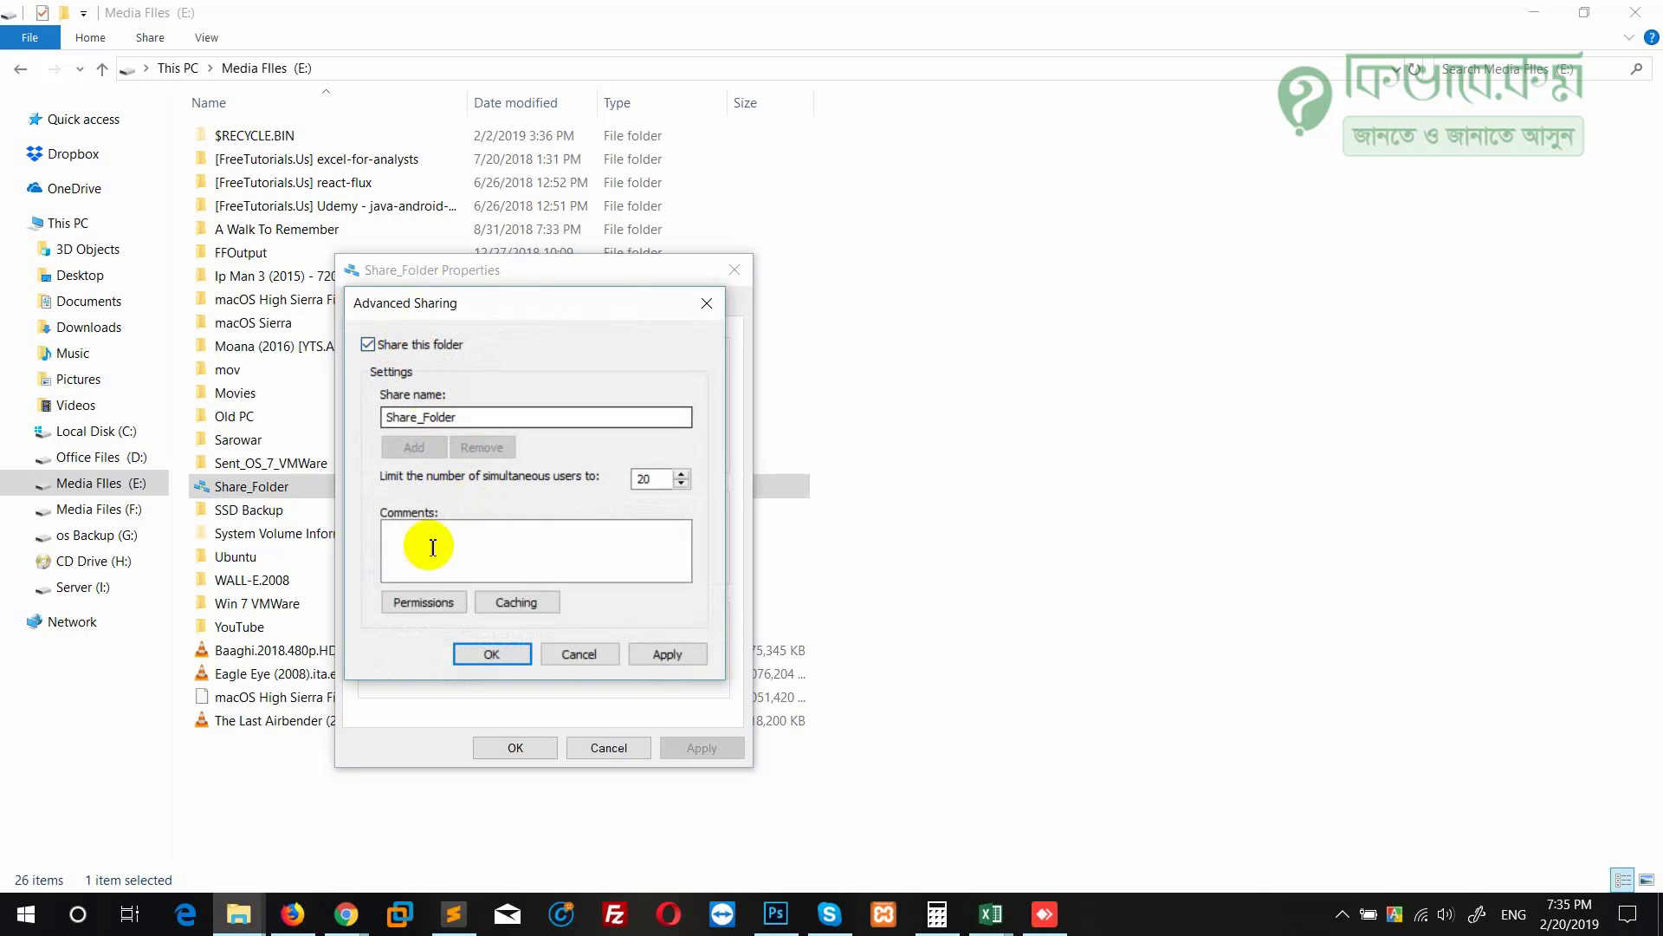
Allow Everyone Full Control, Change and Read in the share permissions and apply the sharing settings.
click(429, 605)
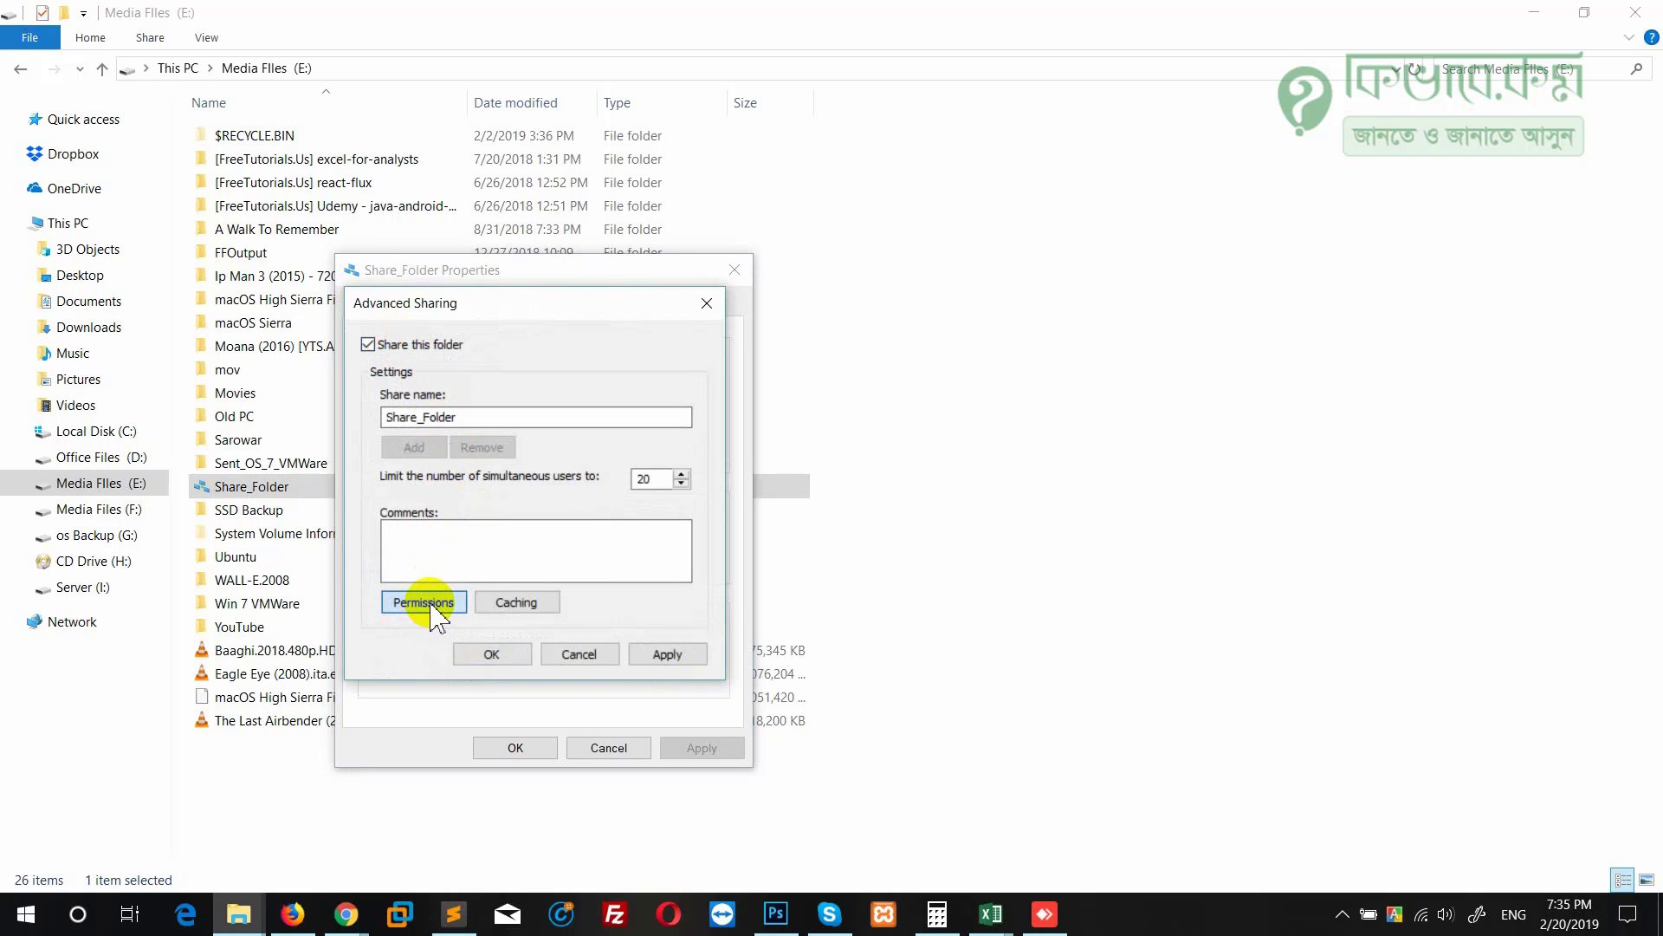
drag(531, 326, 886, 236)
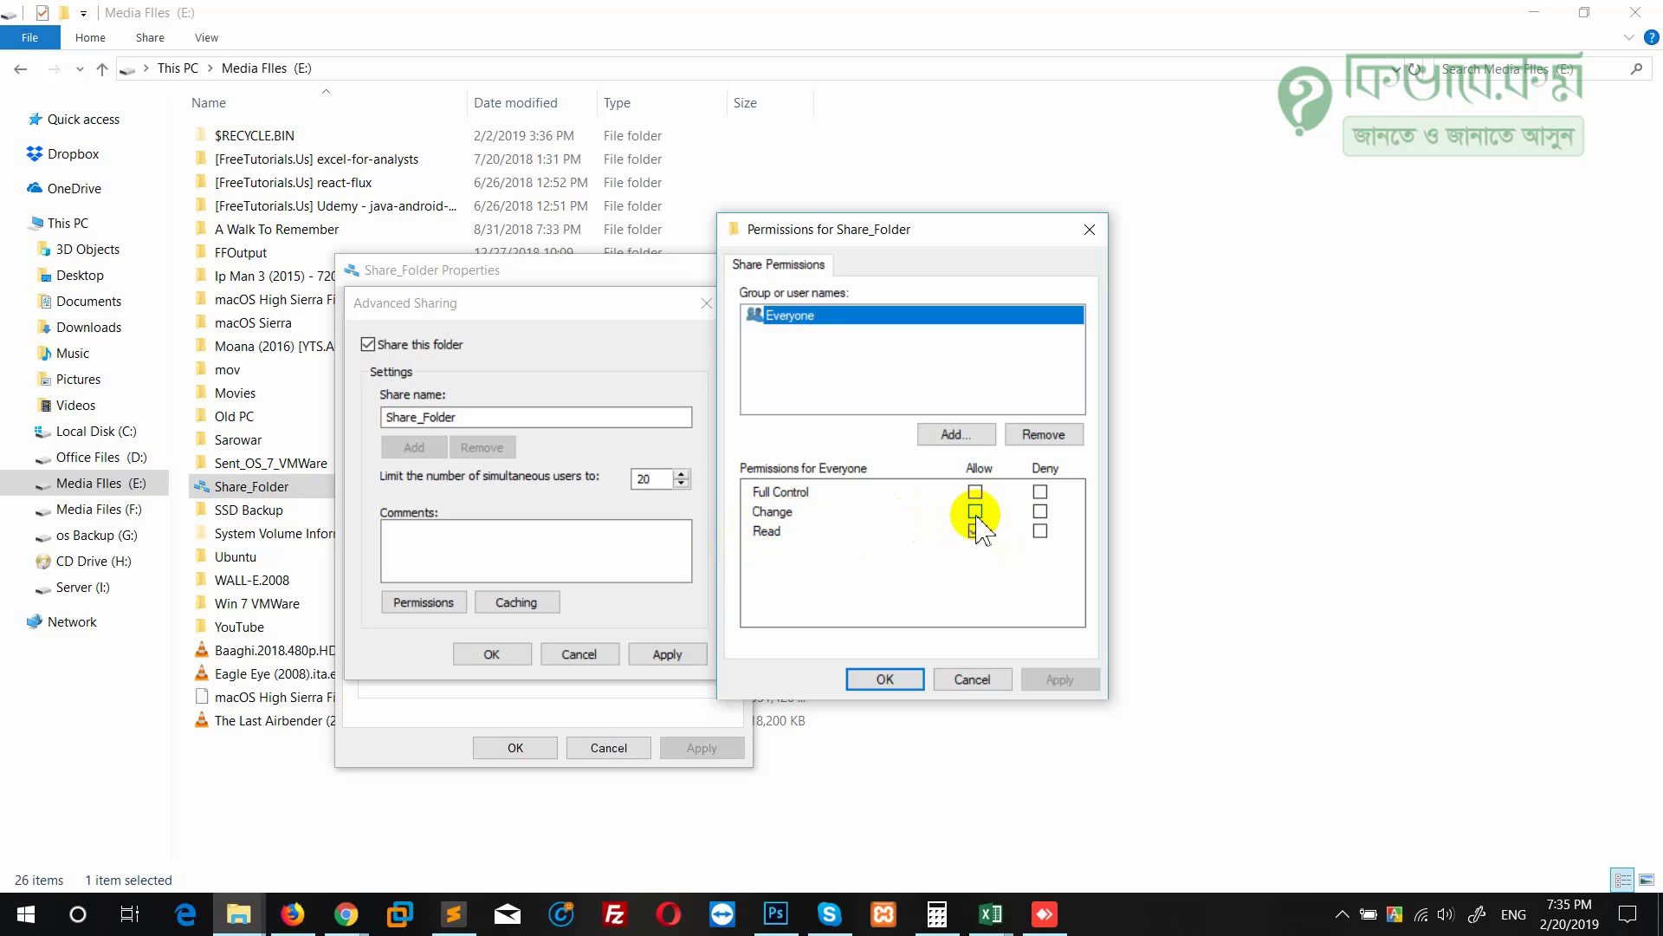
click(975, 493)
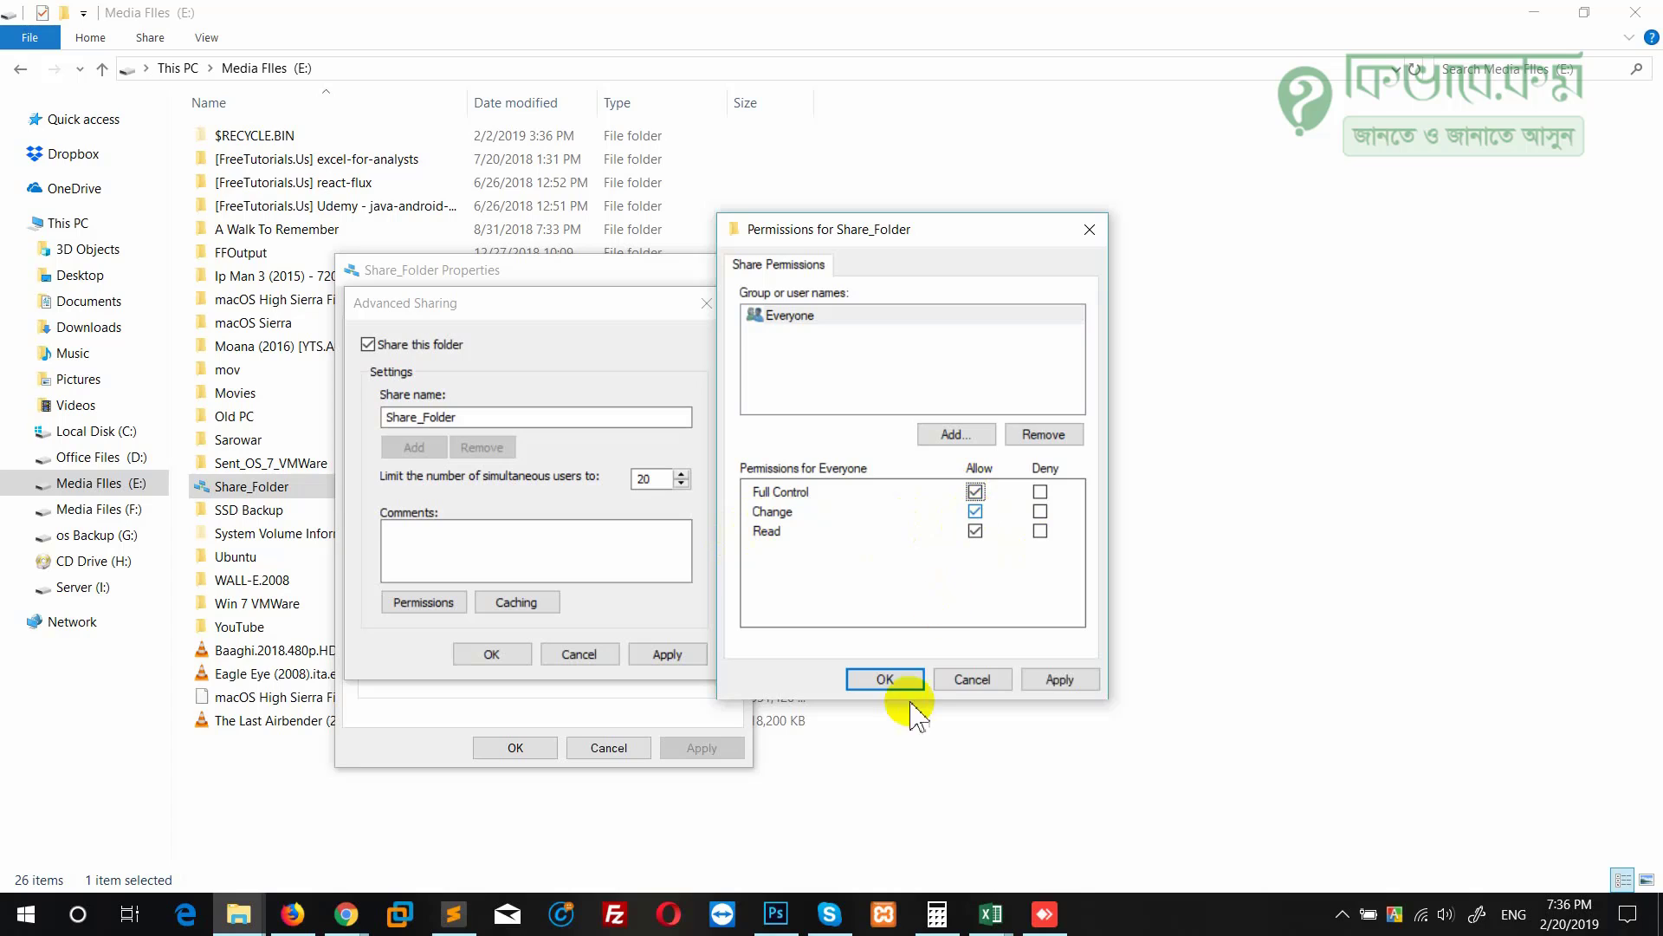
click(1061, 680)
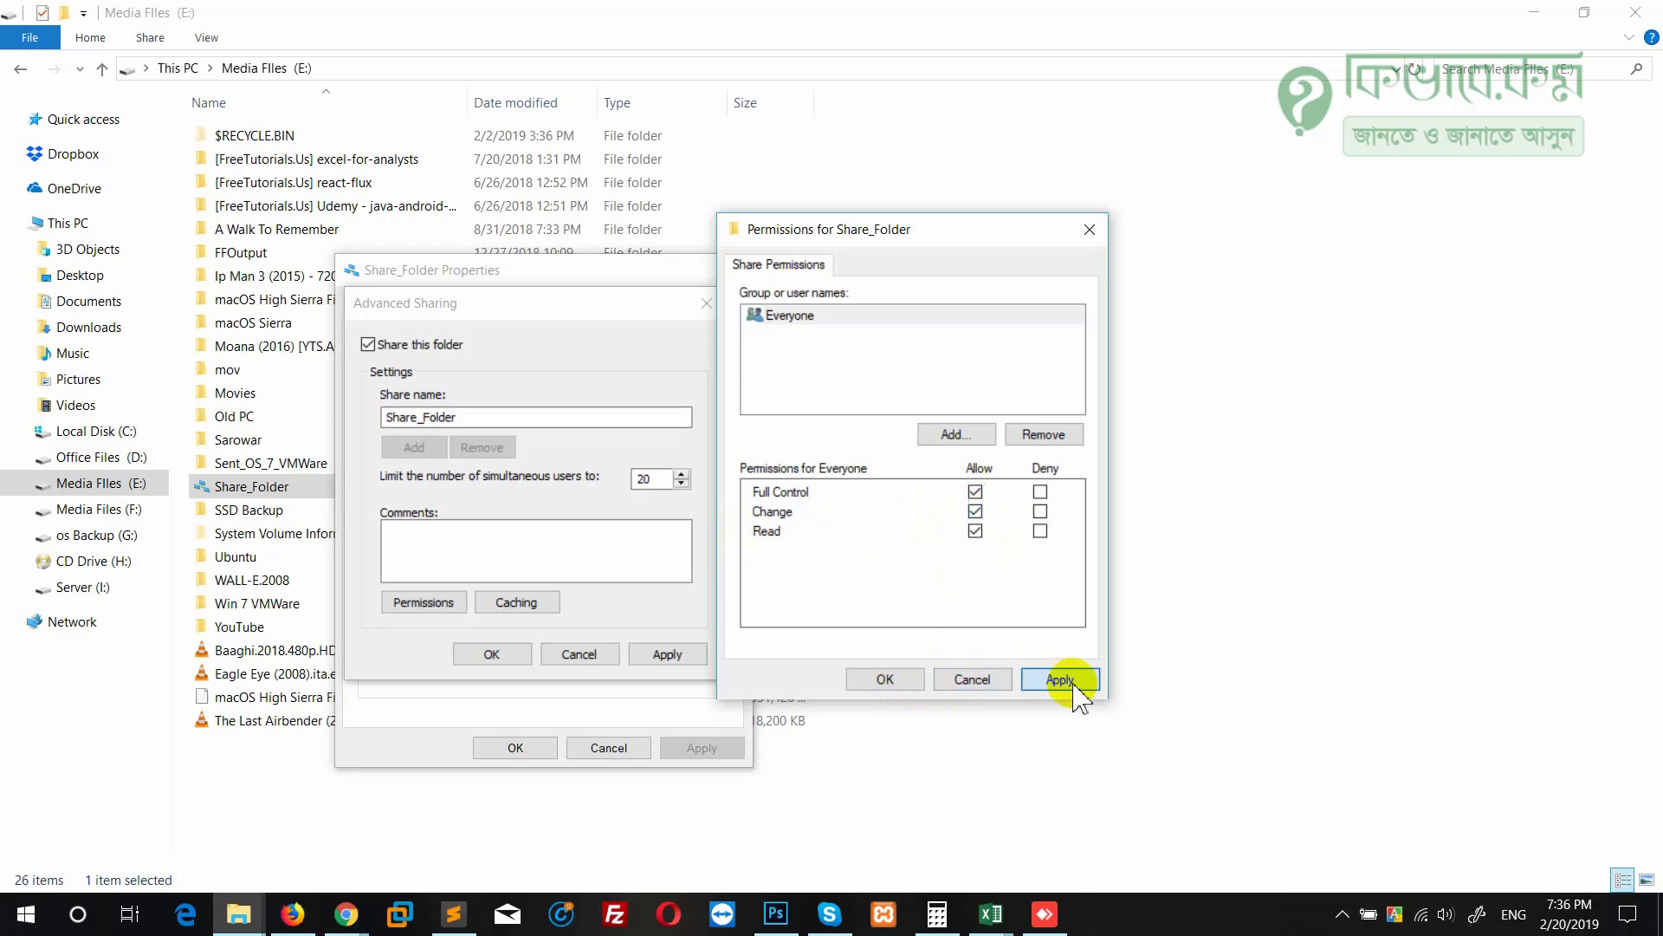
click(884, 680)
click(685, 656)
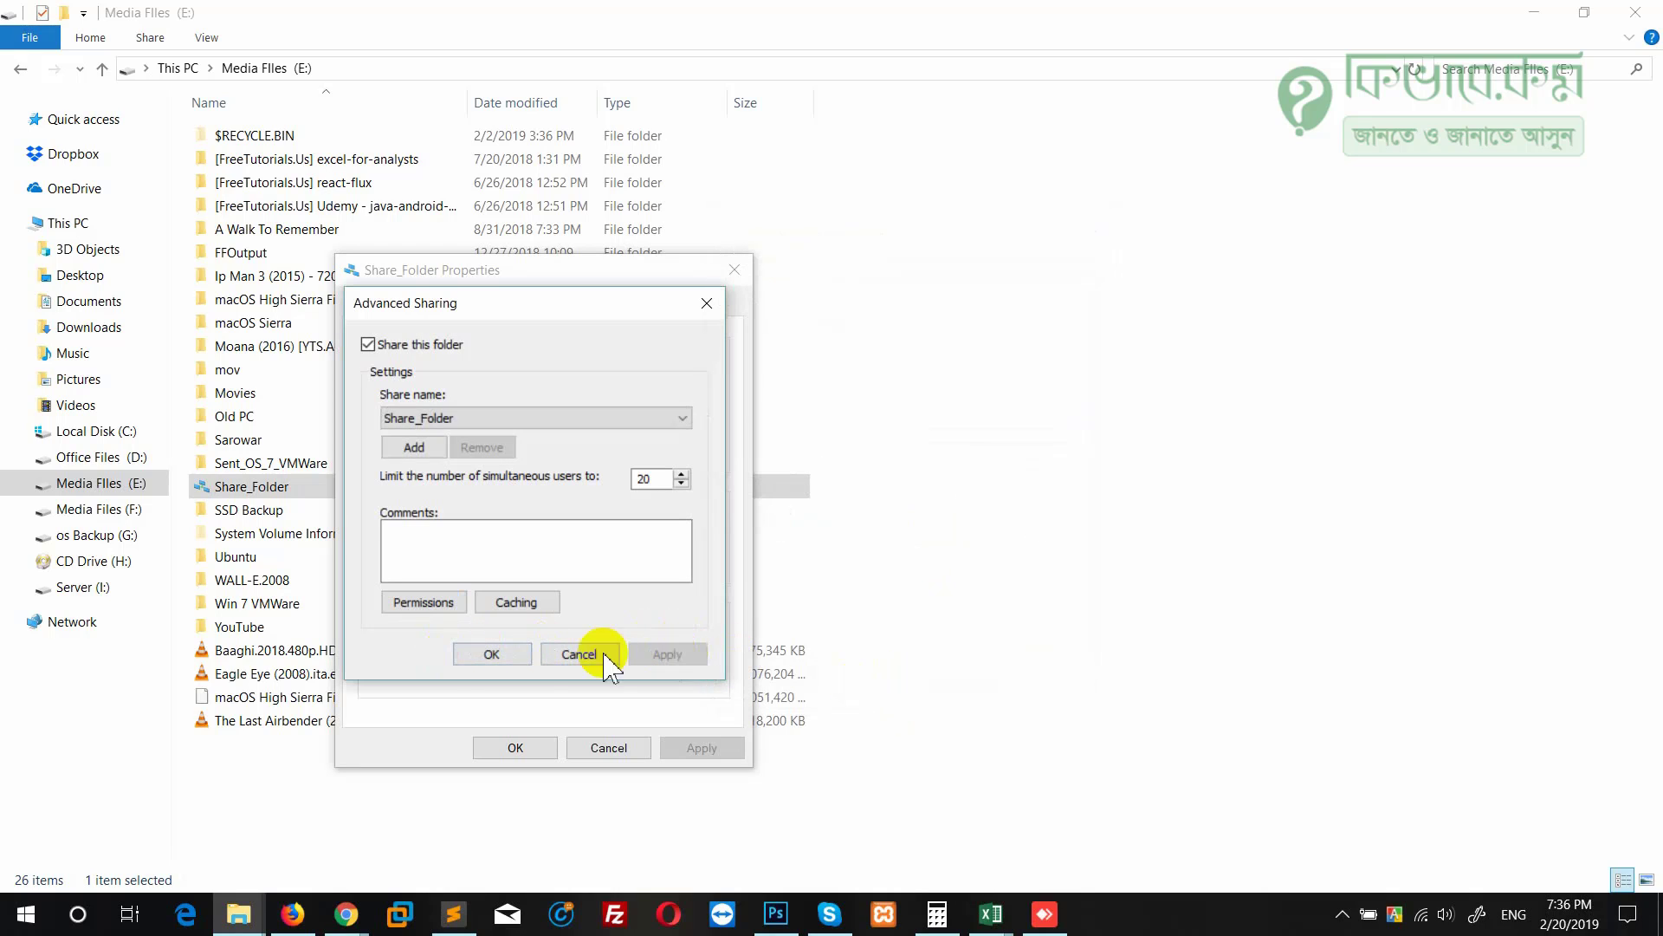
click(518, 656)
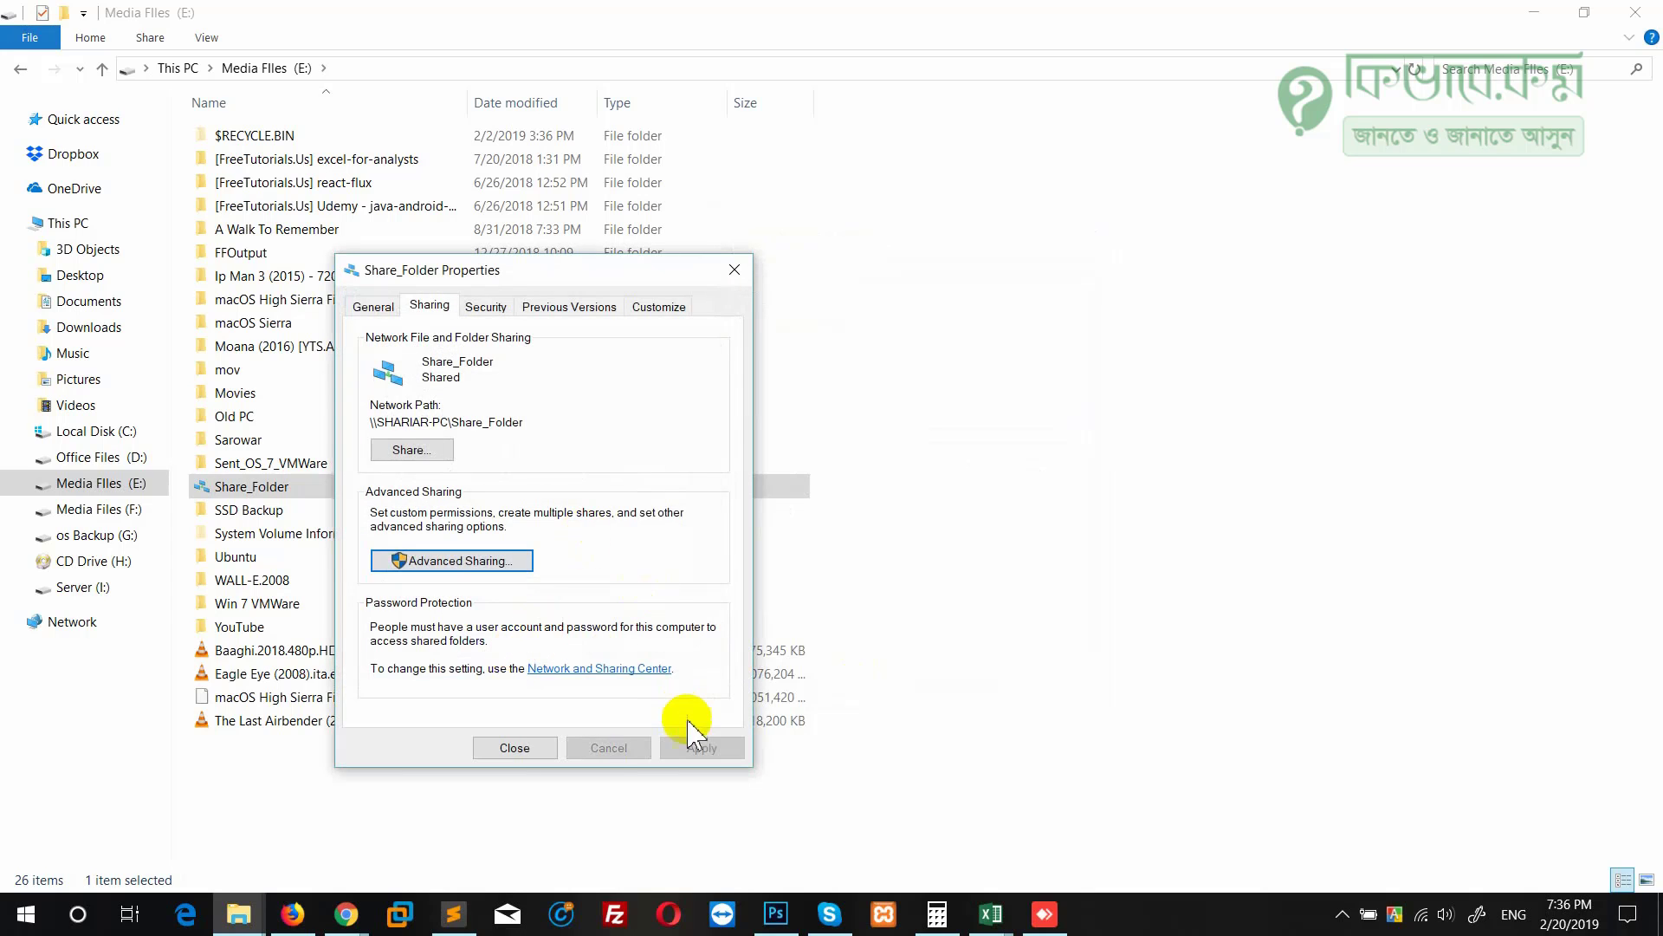
click(533, 750)
Review the advanced sharing permissions of Share_Folder without changing them.
right_click(267, 497)
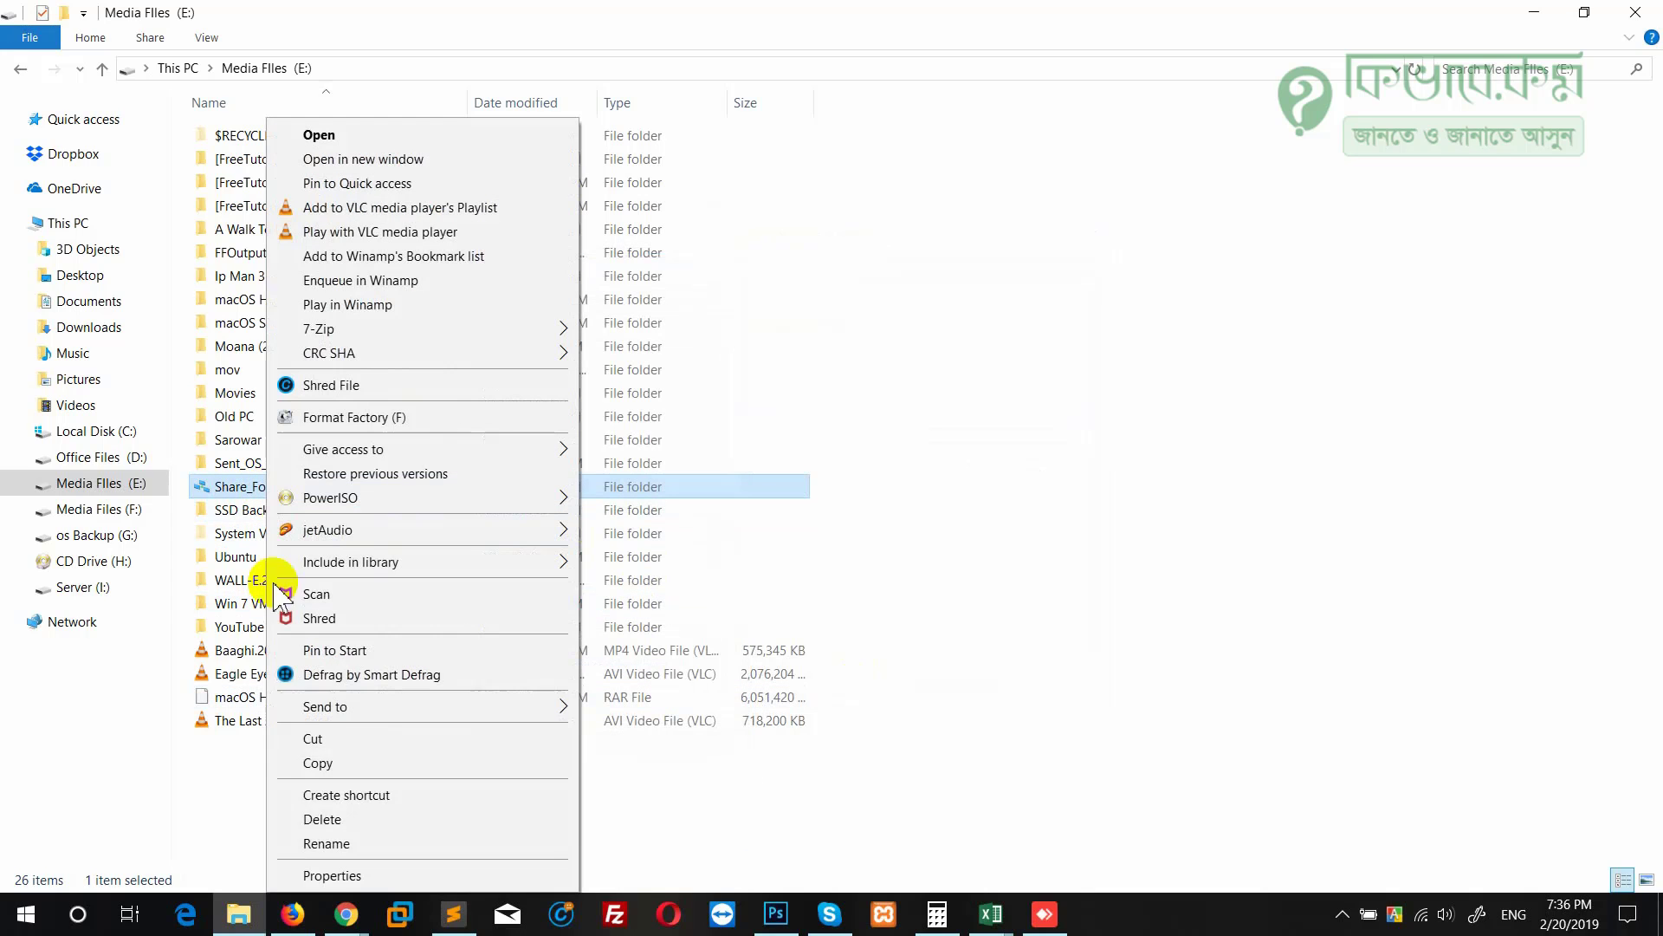
click(338, 879)
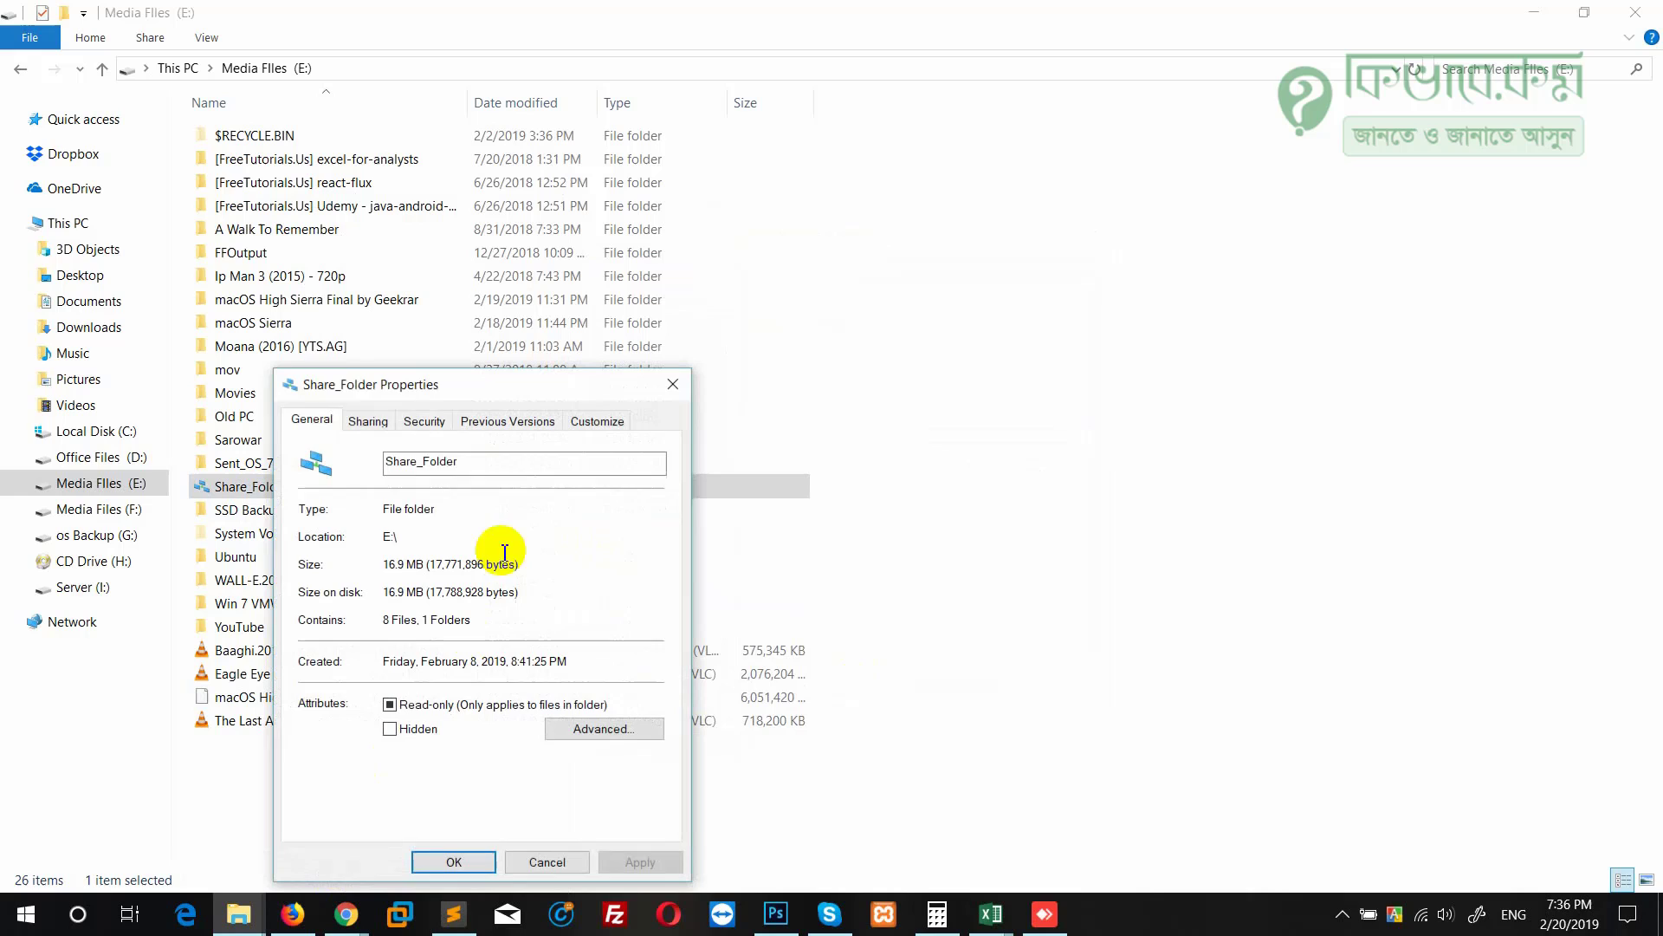
click(368, 420)
click(382, 675)
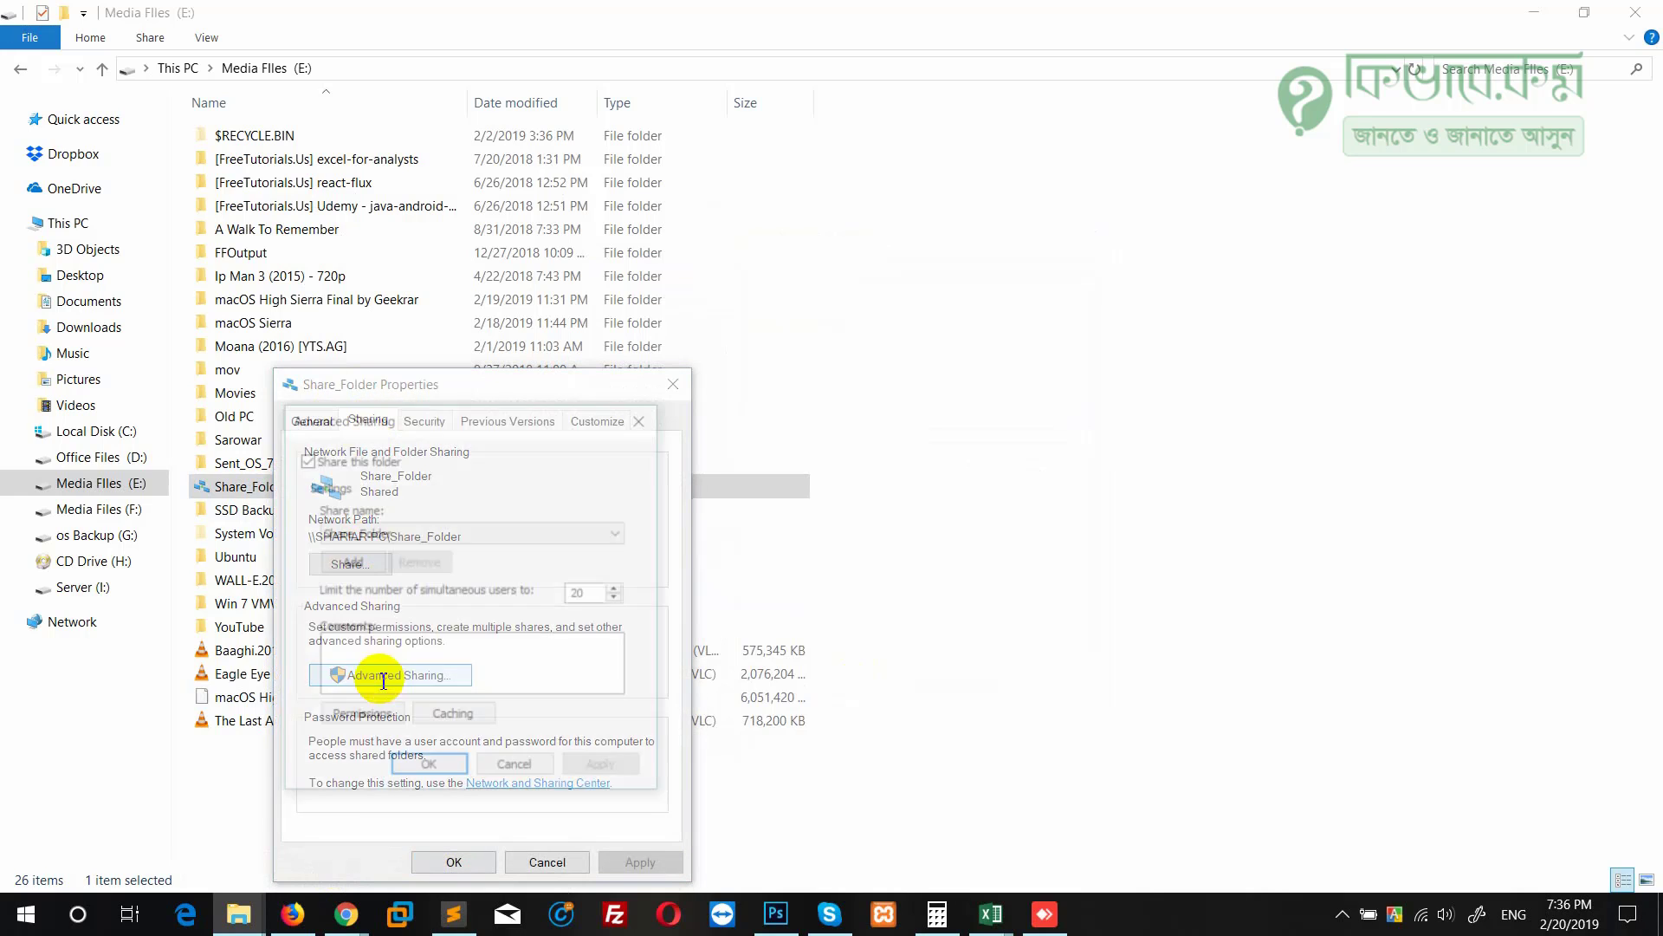
click(370, 722)
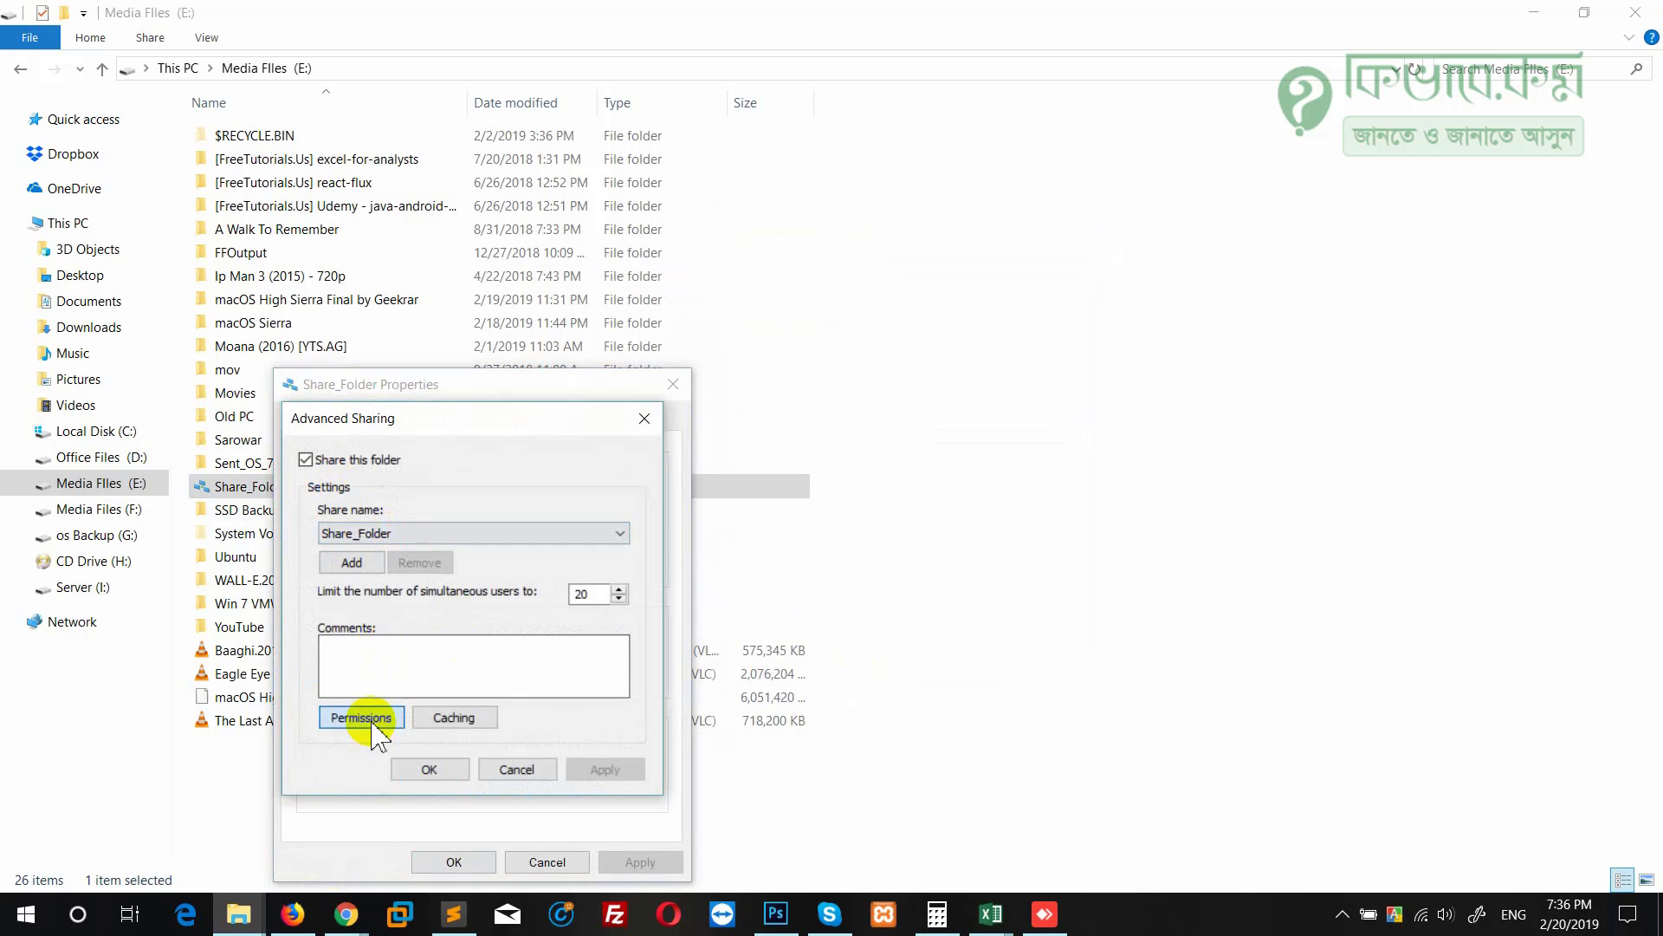
click(558, 672)
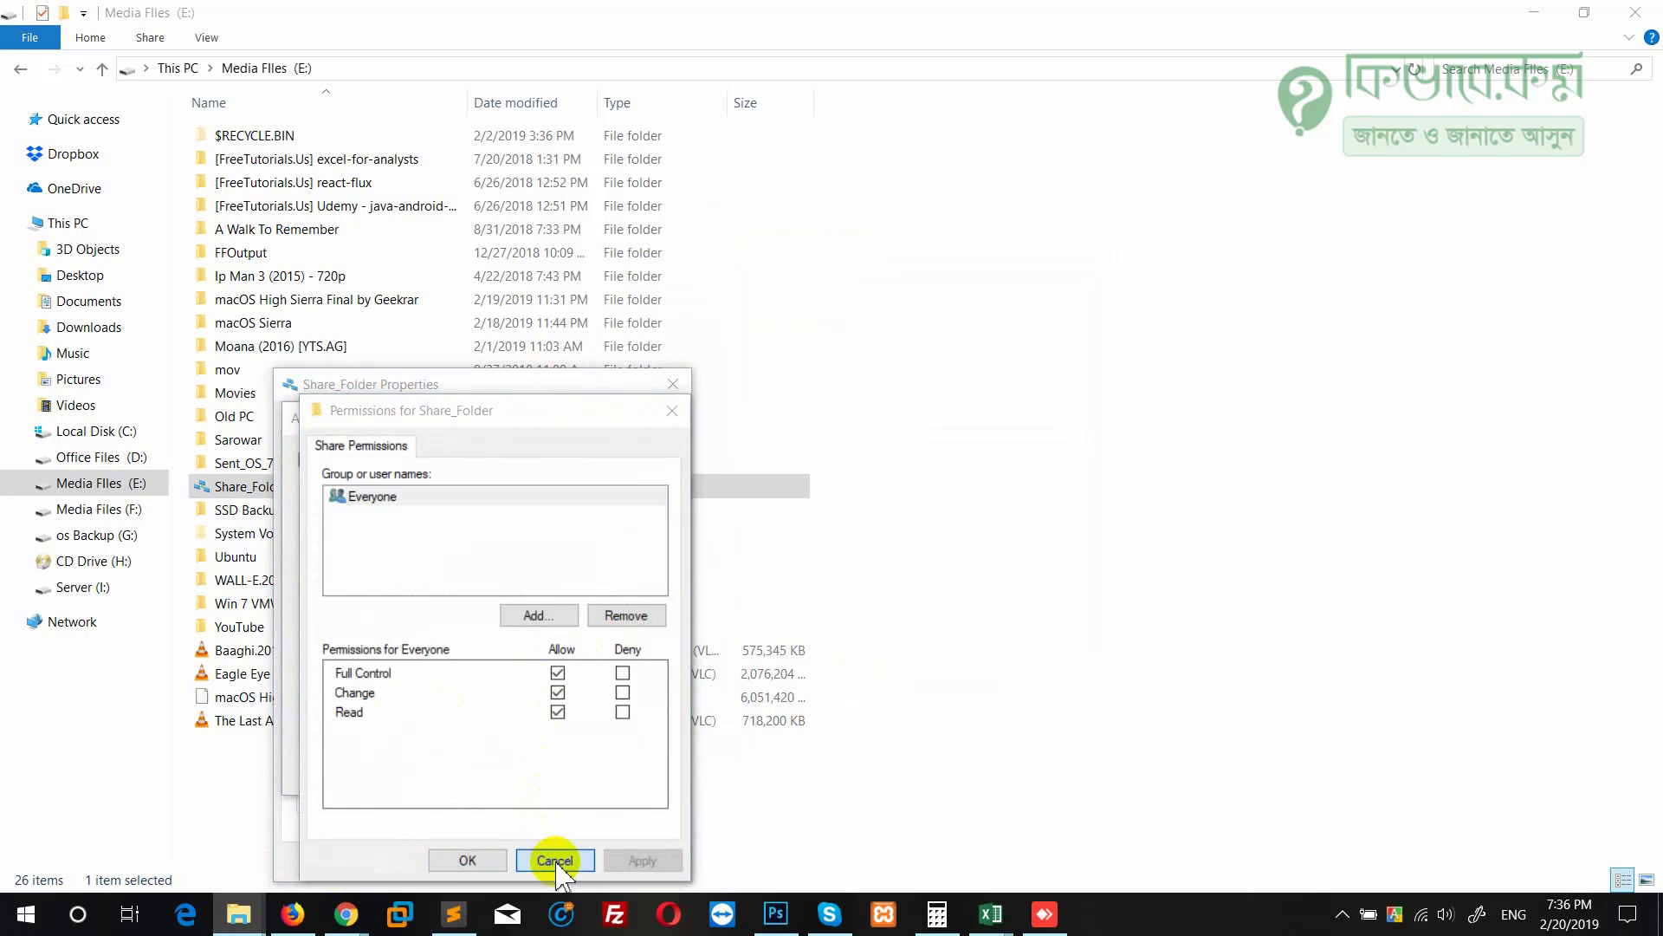
click(546, 857)
click(528, 777)
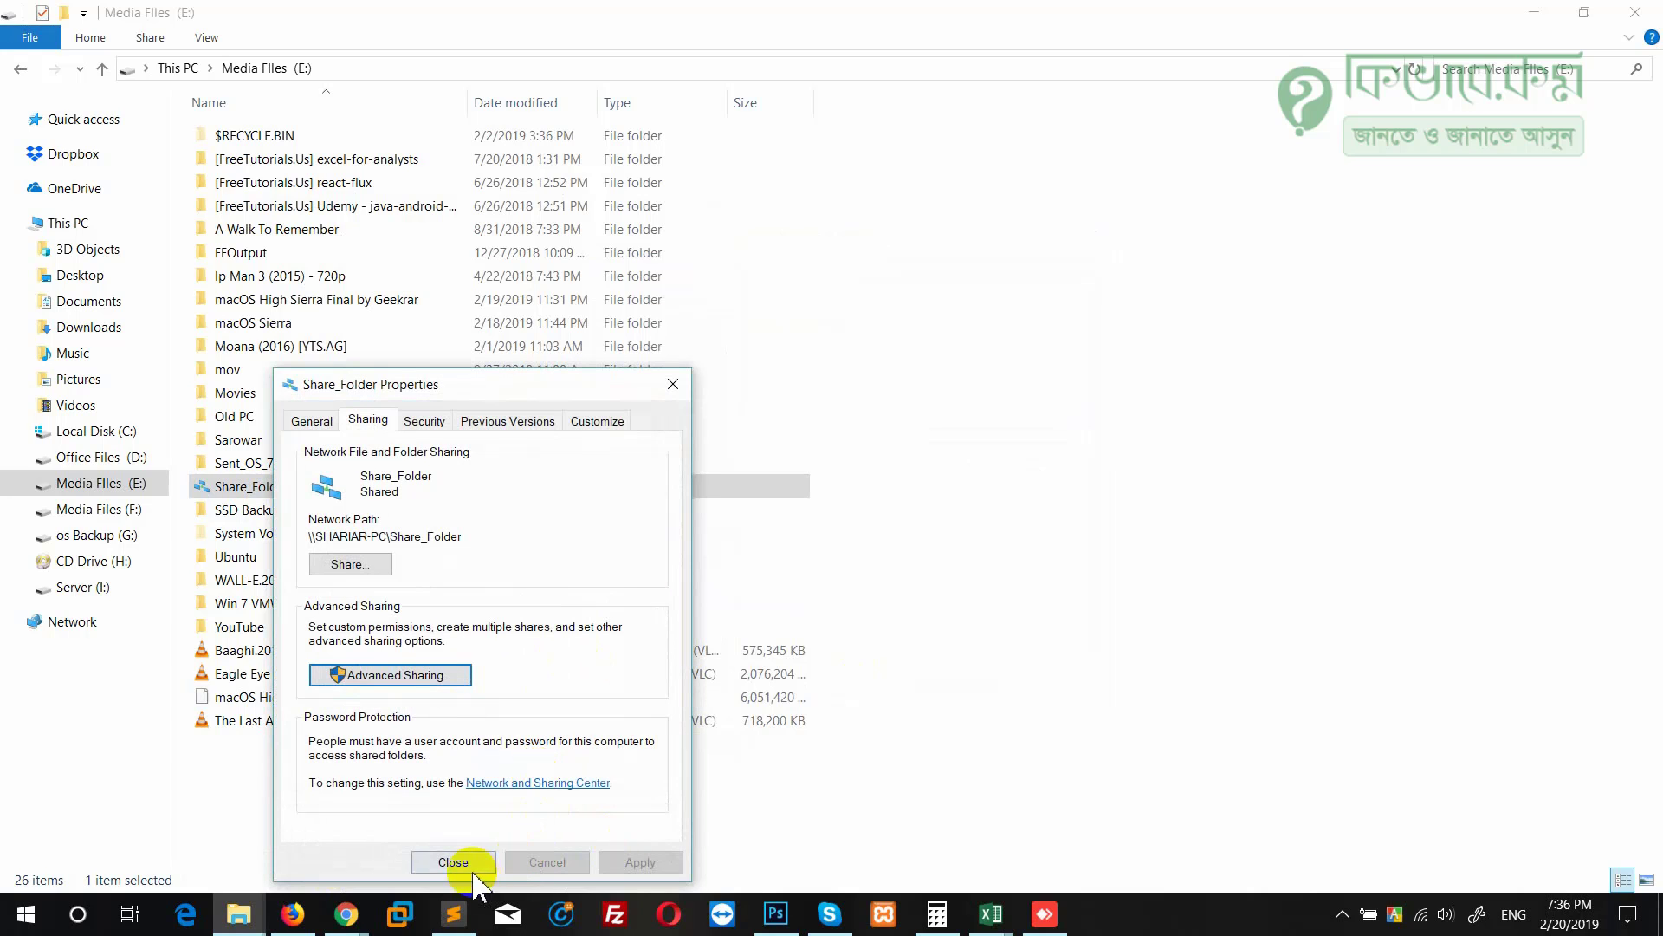
click(453, 861)
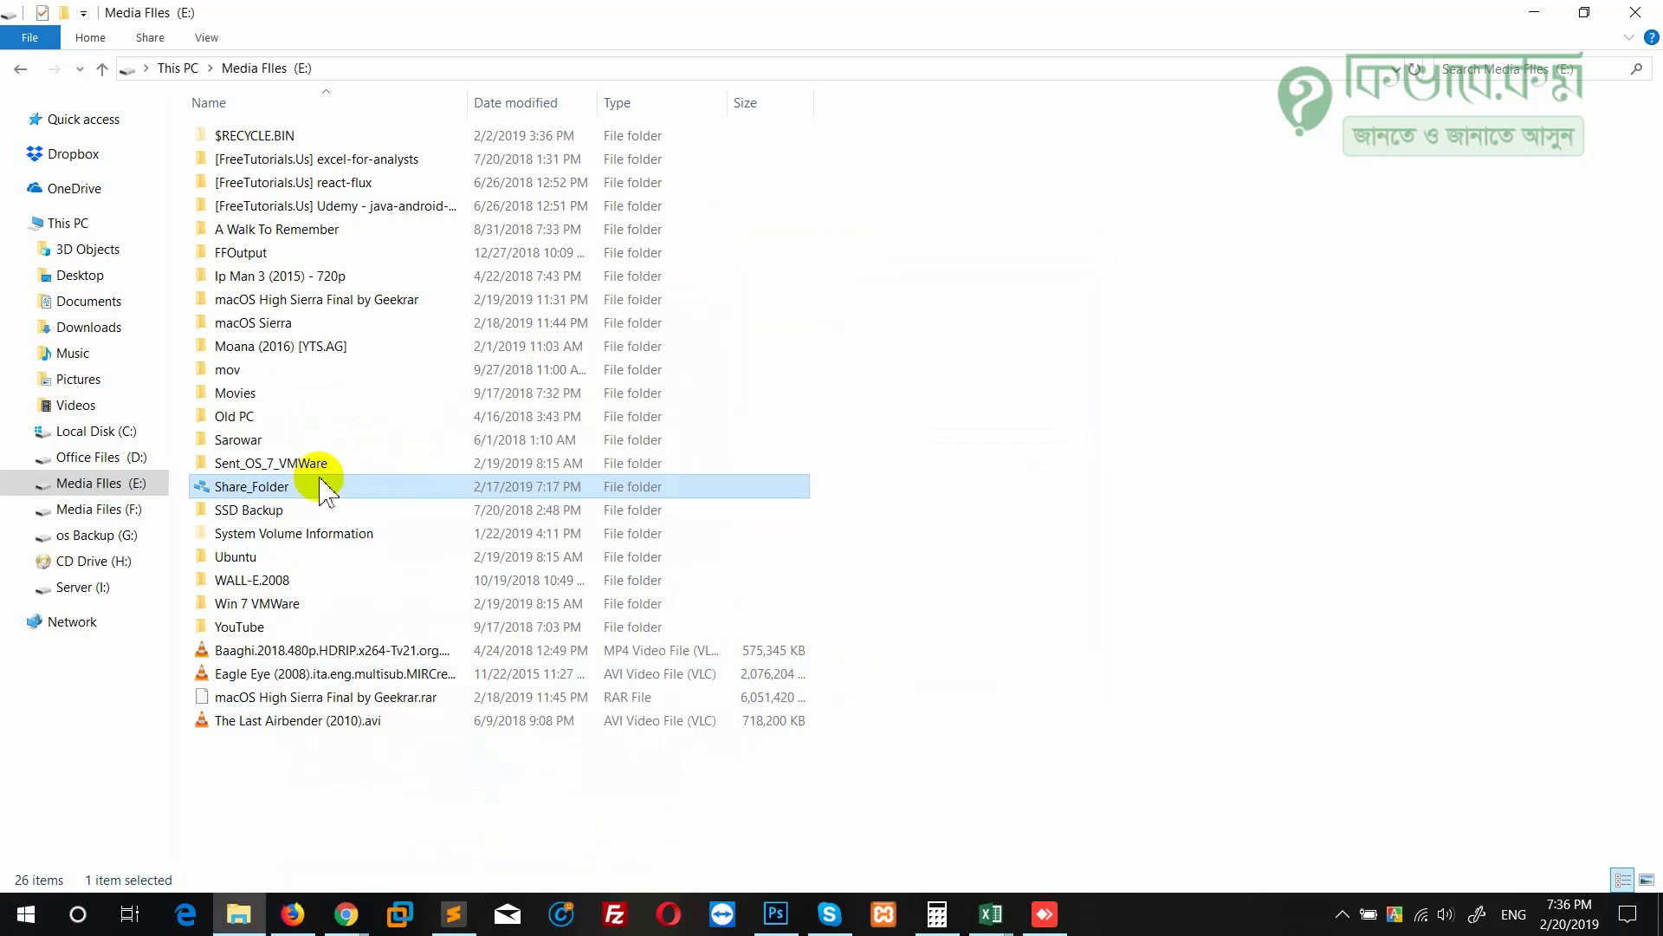
Switch to the AnyDesk session, refresh the sharing computer's network view and open Share_Folder on the remote PC.
click(1042, 920)
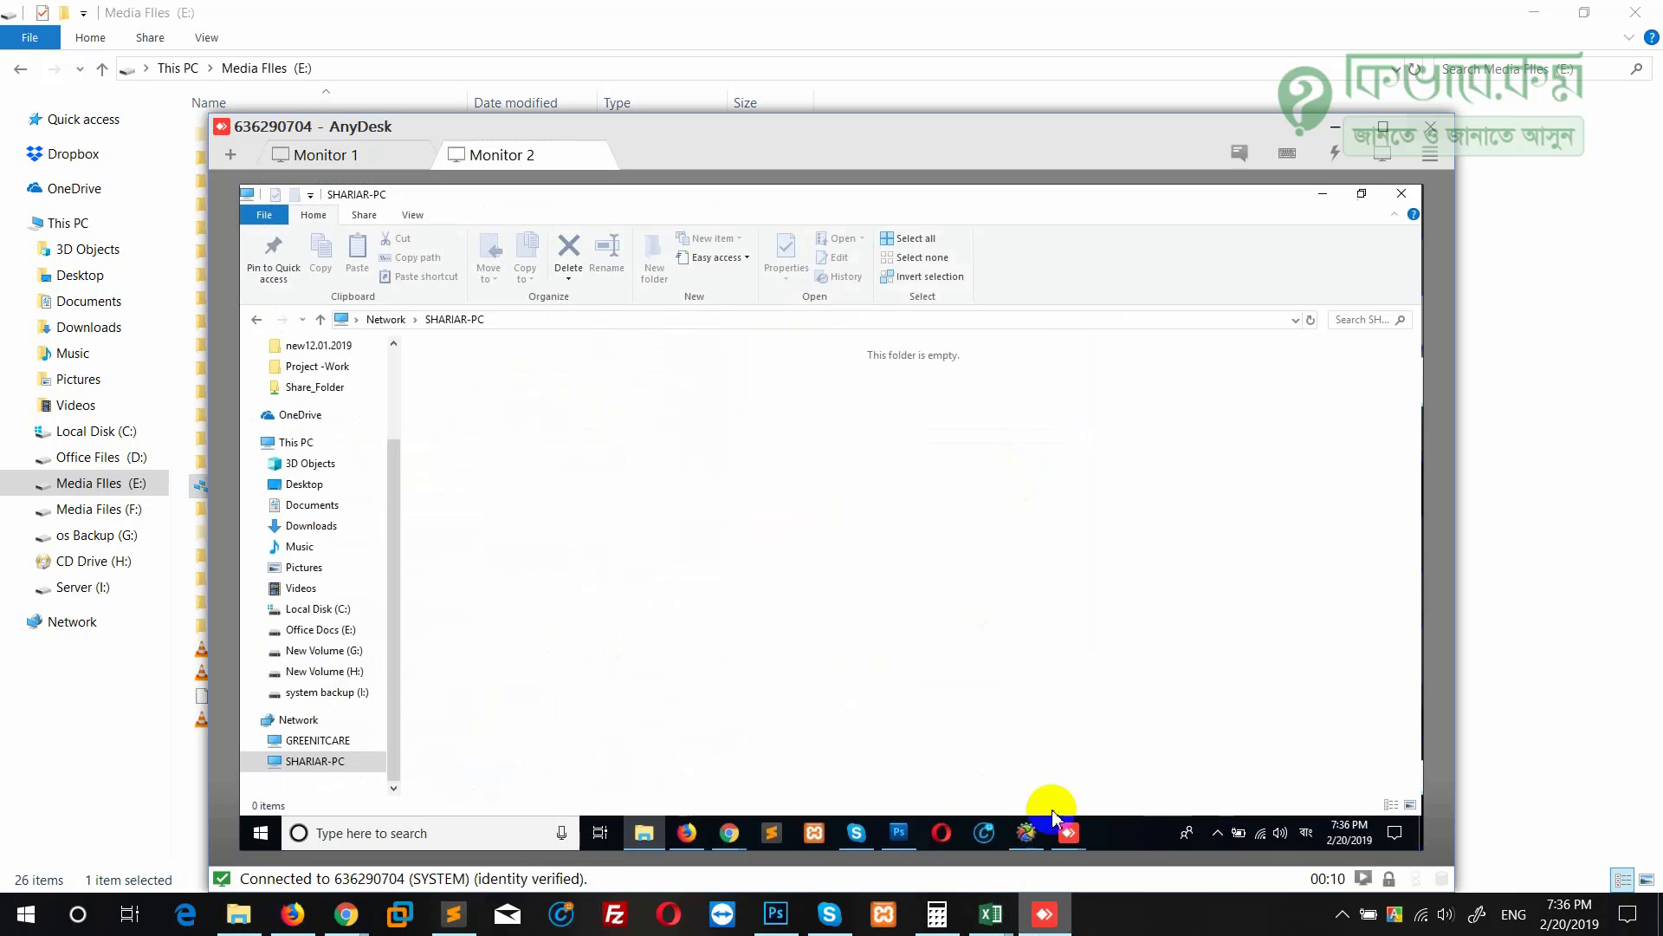
right_click(758, 516)
click(804, 585)
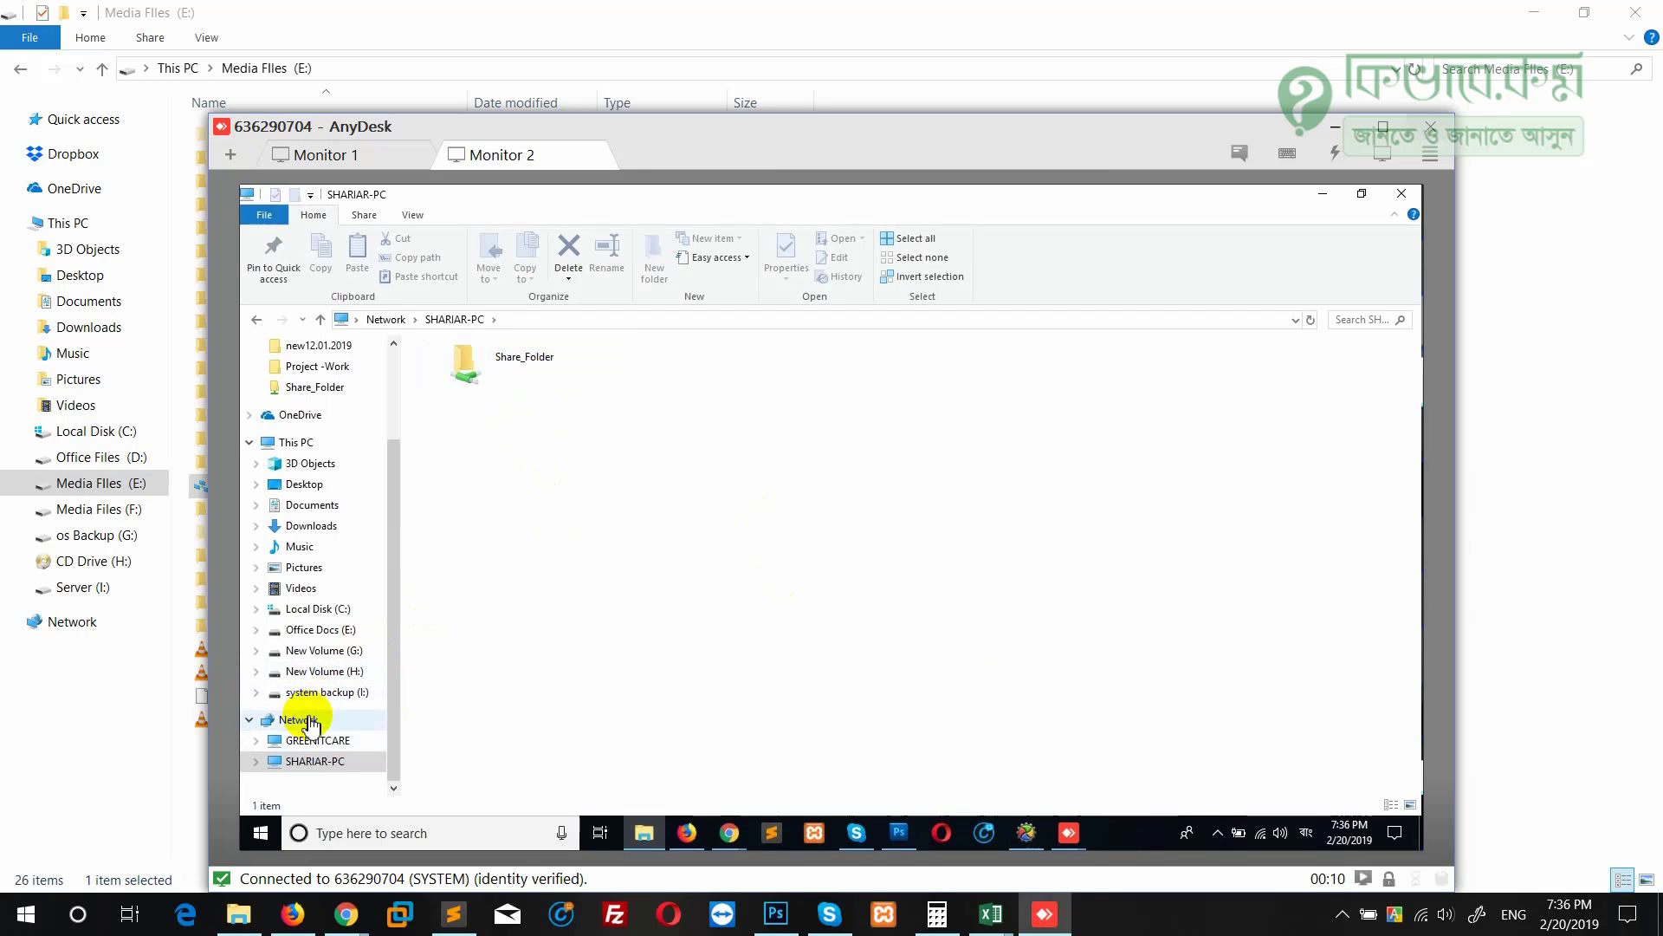
click(307, 719)
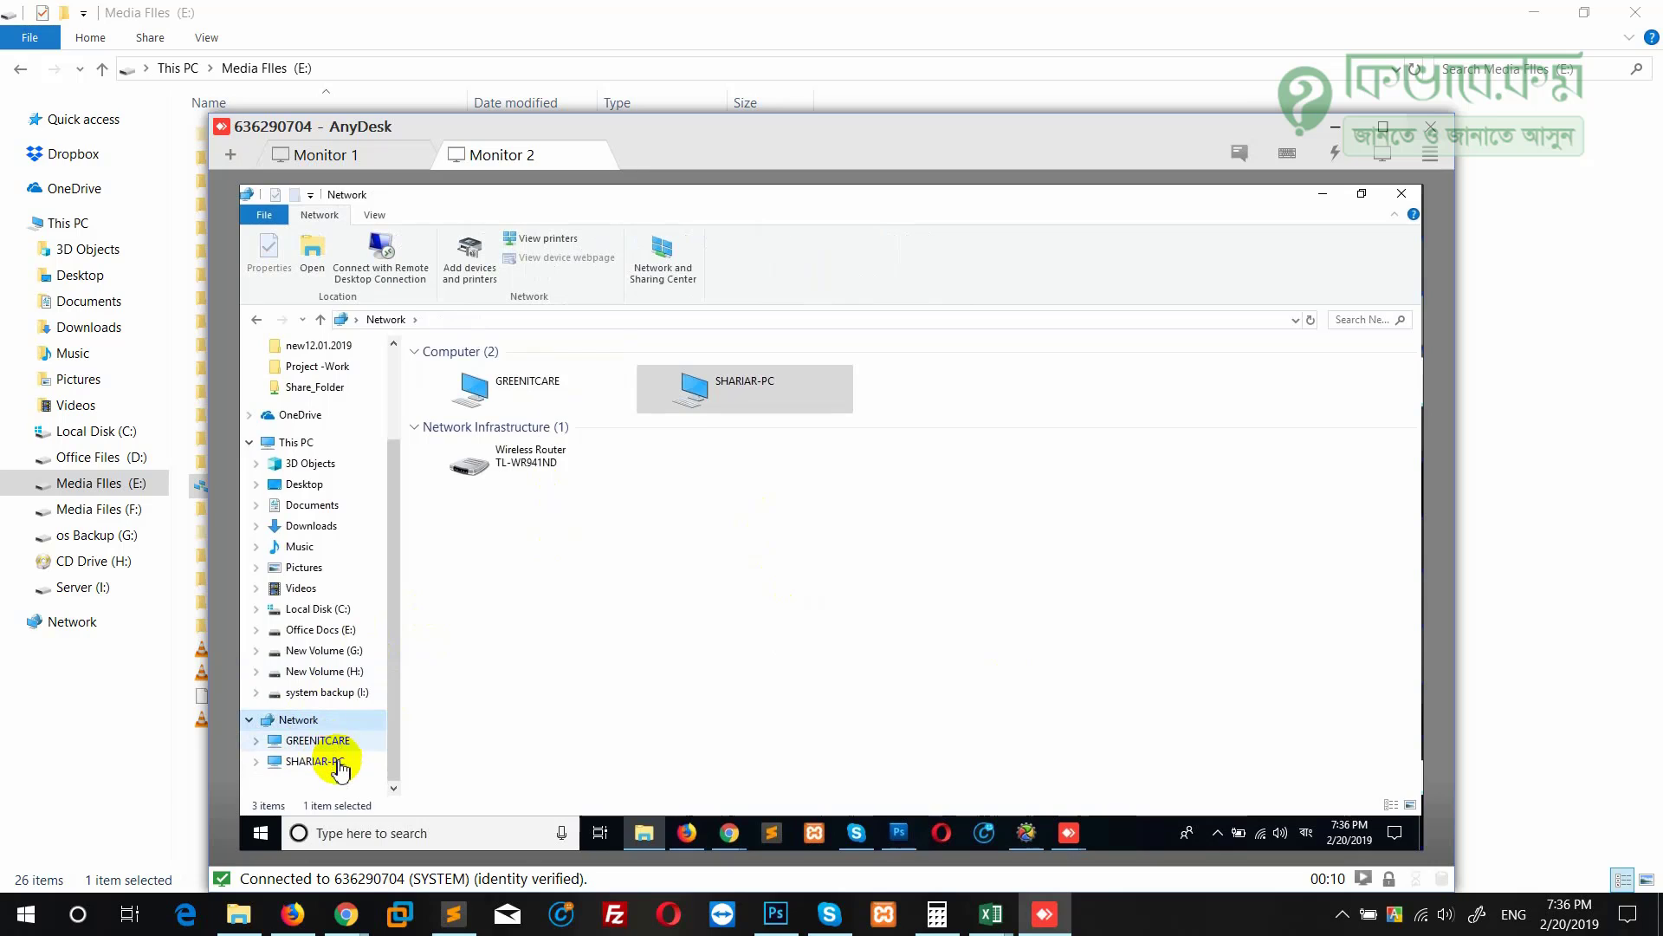
double_click(797, 398)
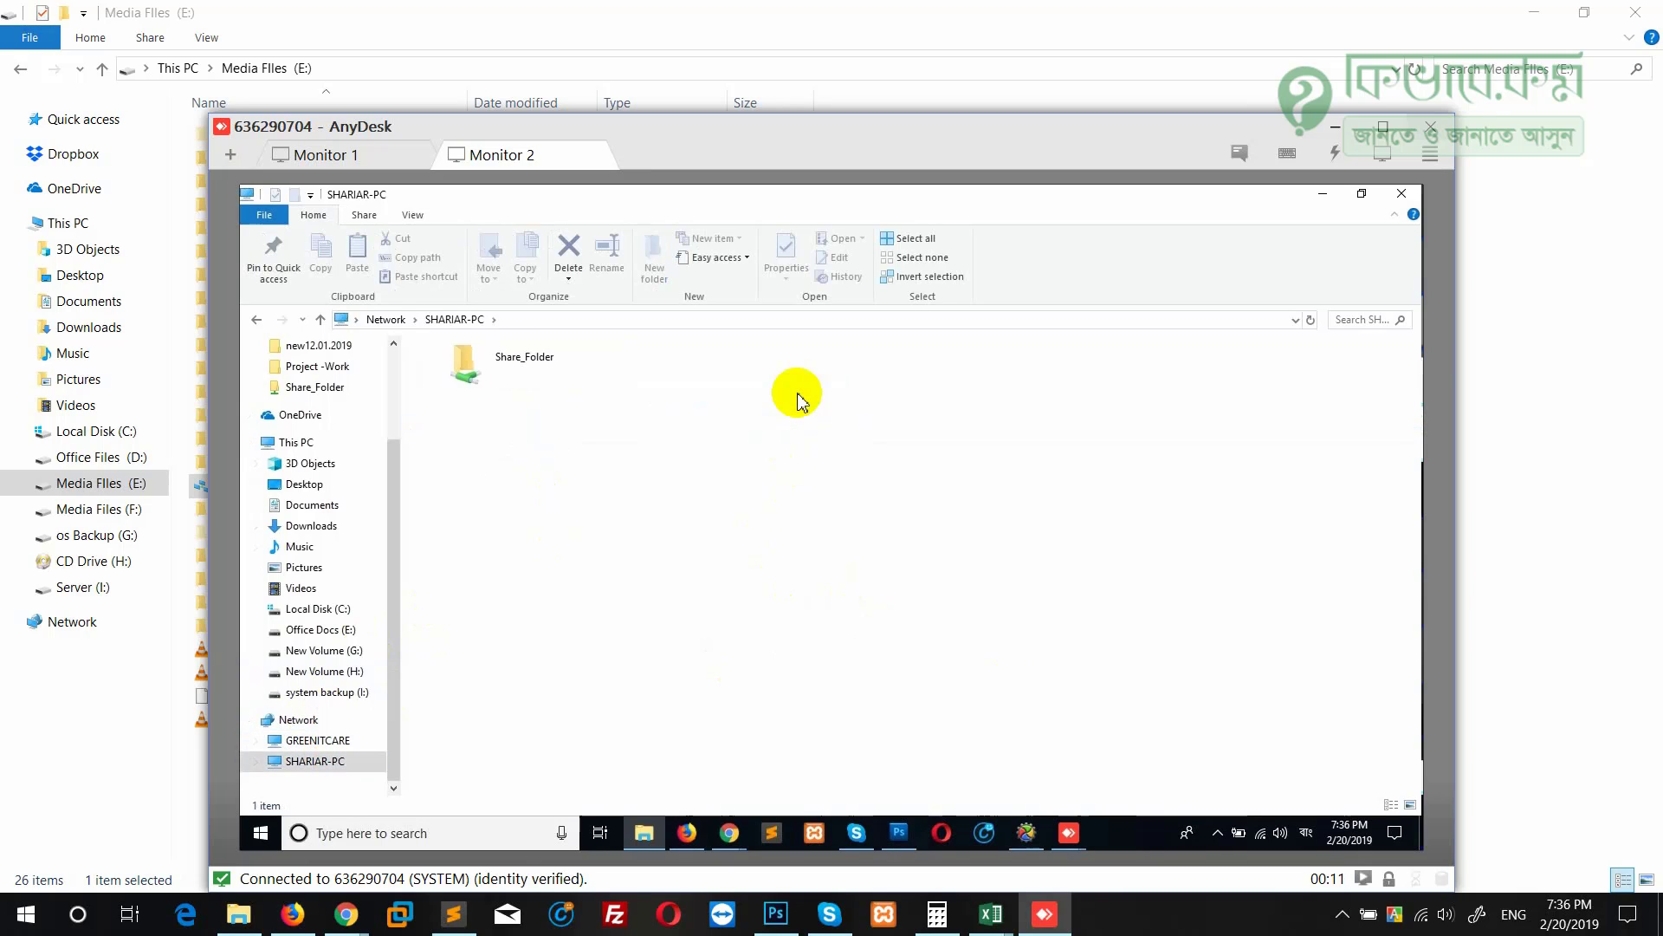
click(533, 373)
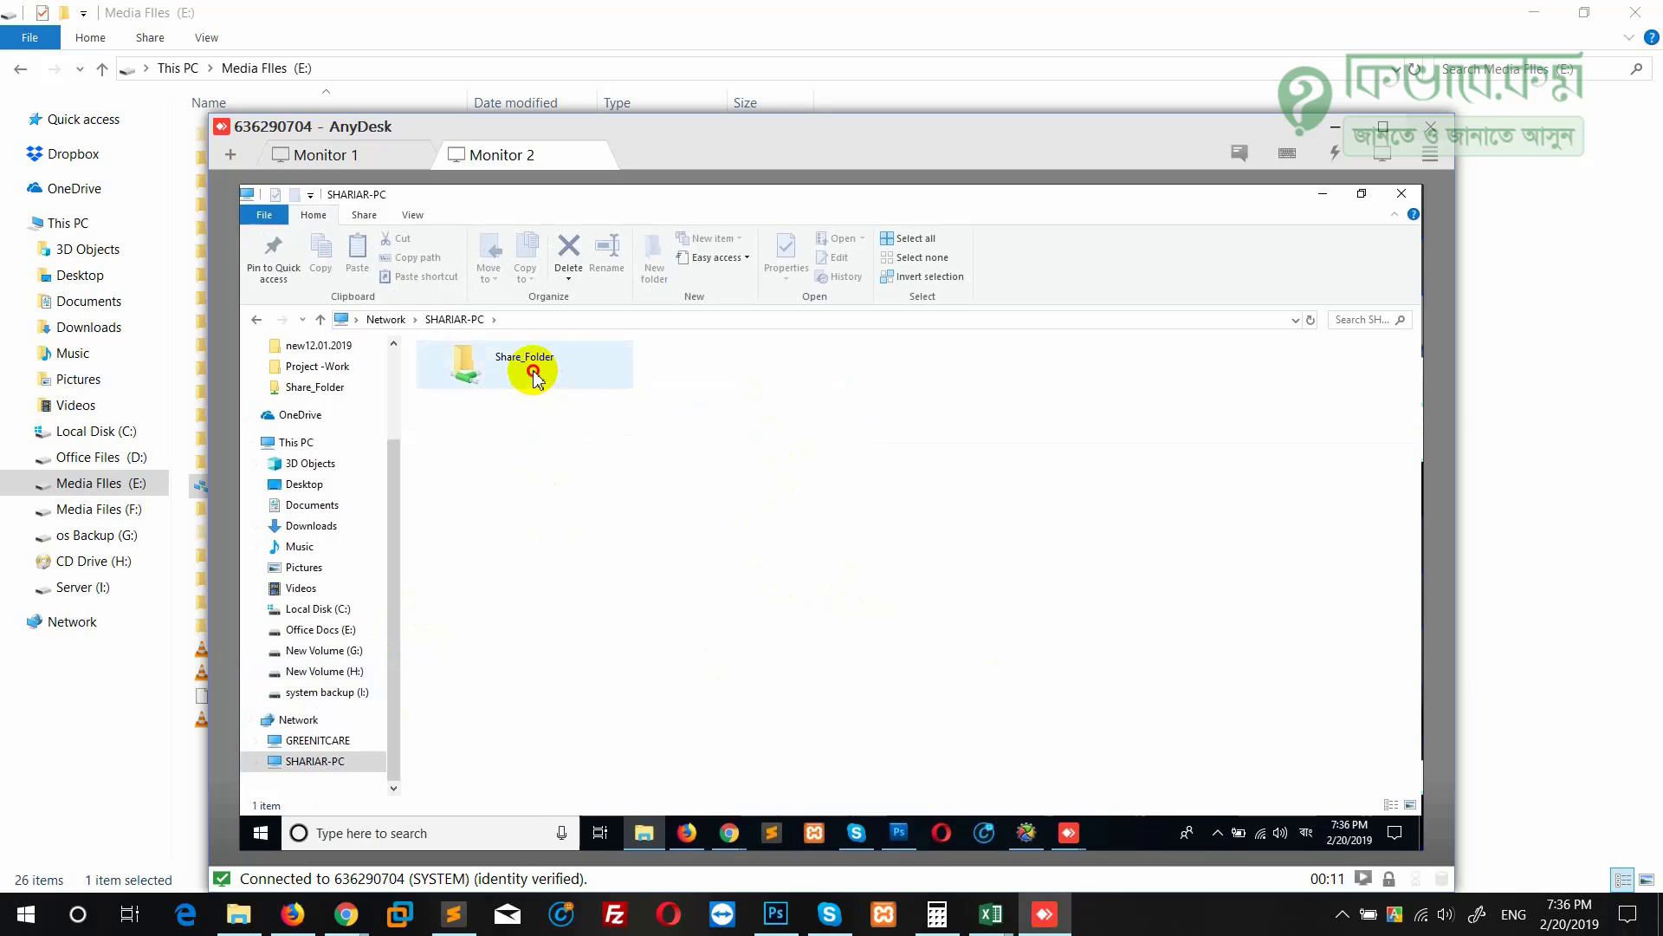
double_click(532, 374)
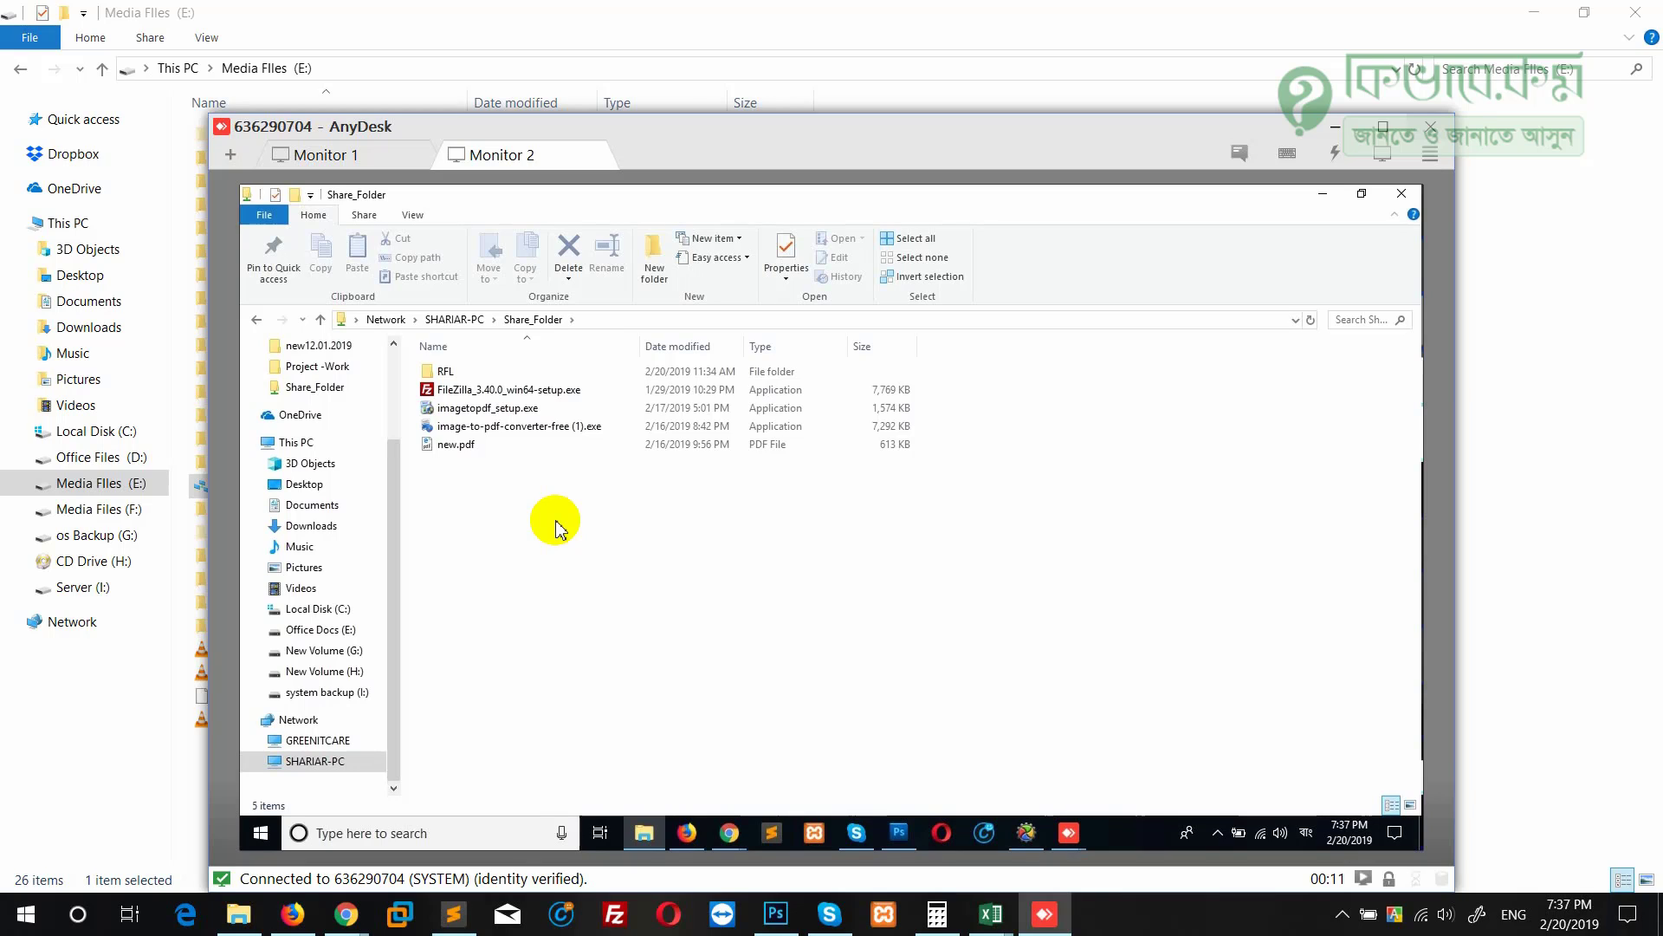
click(607, 533)
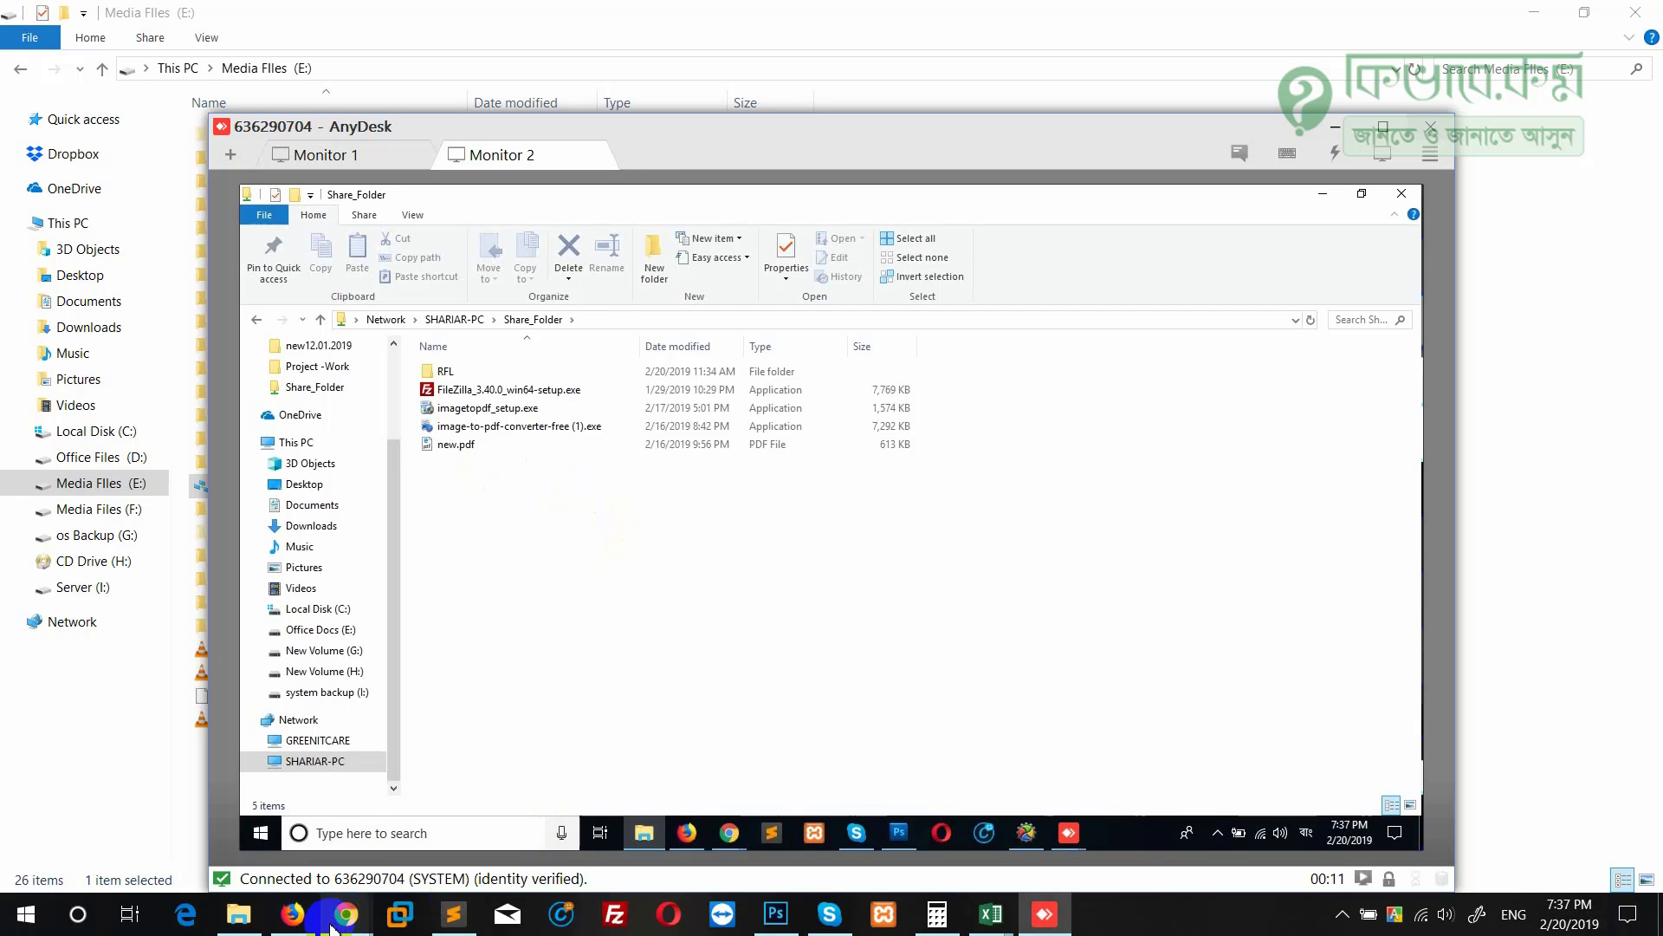
Switch to the local File Explorer and copy win7.iso from the OS-ISO folder on drive D:.
mouse_move(238, 914)
click(260, 836)
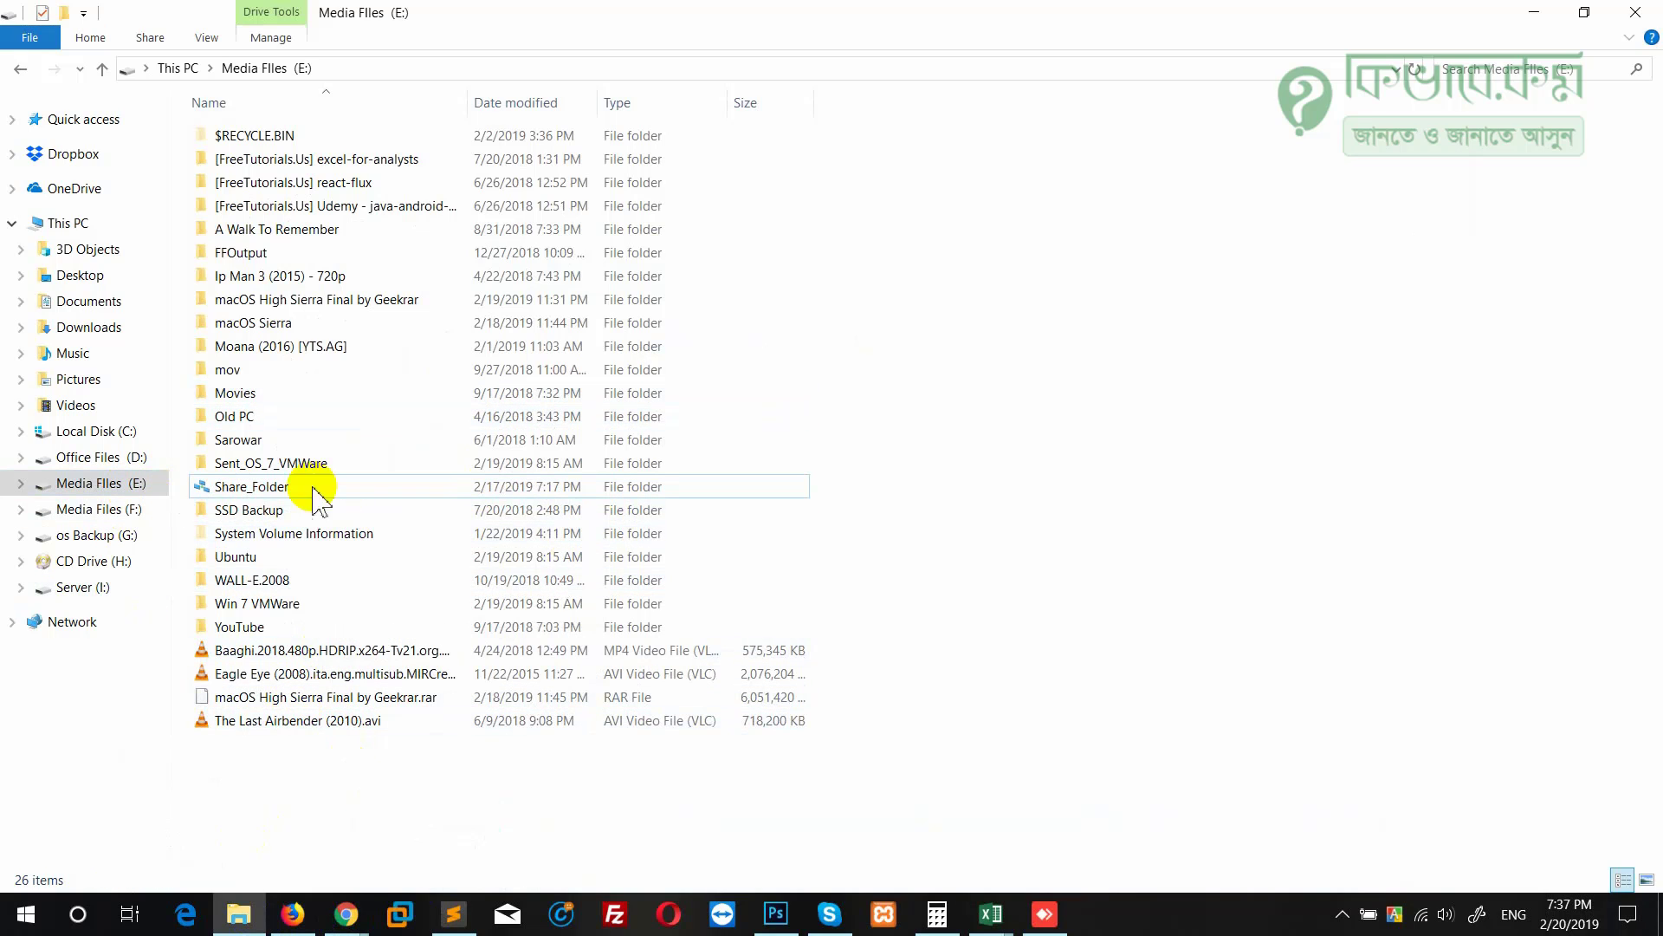
click(111, 456)
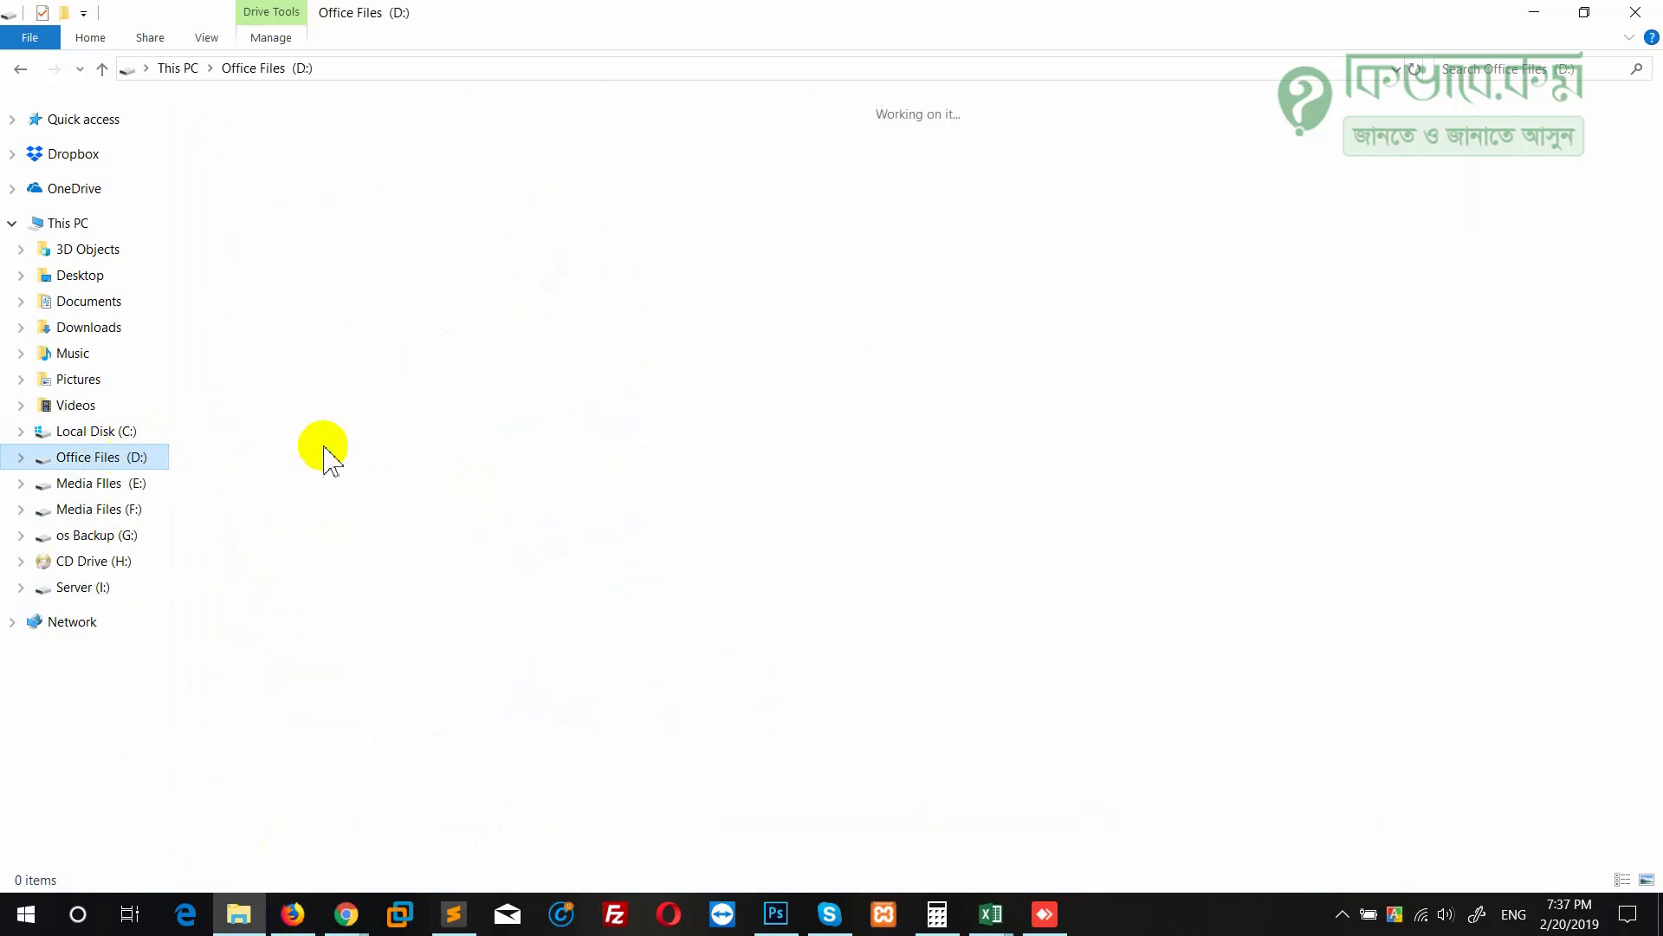
double_click(1043, 134)
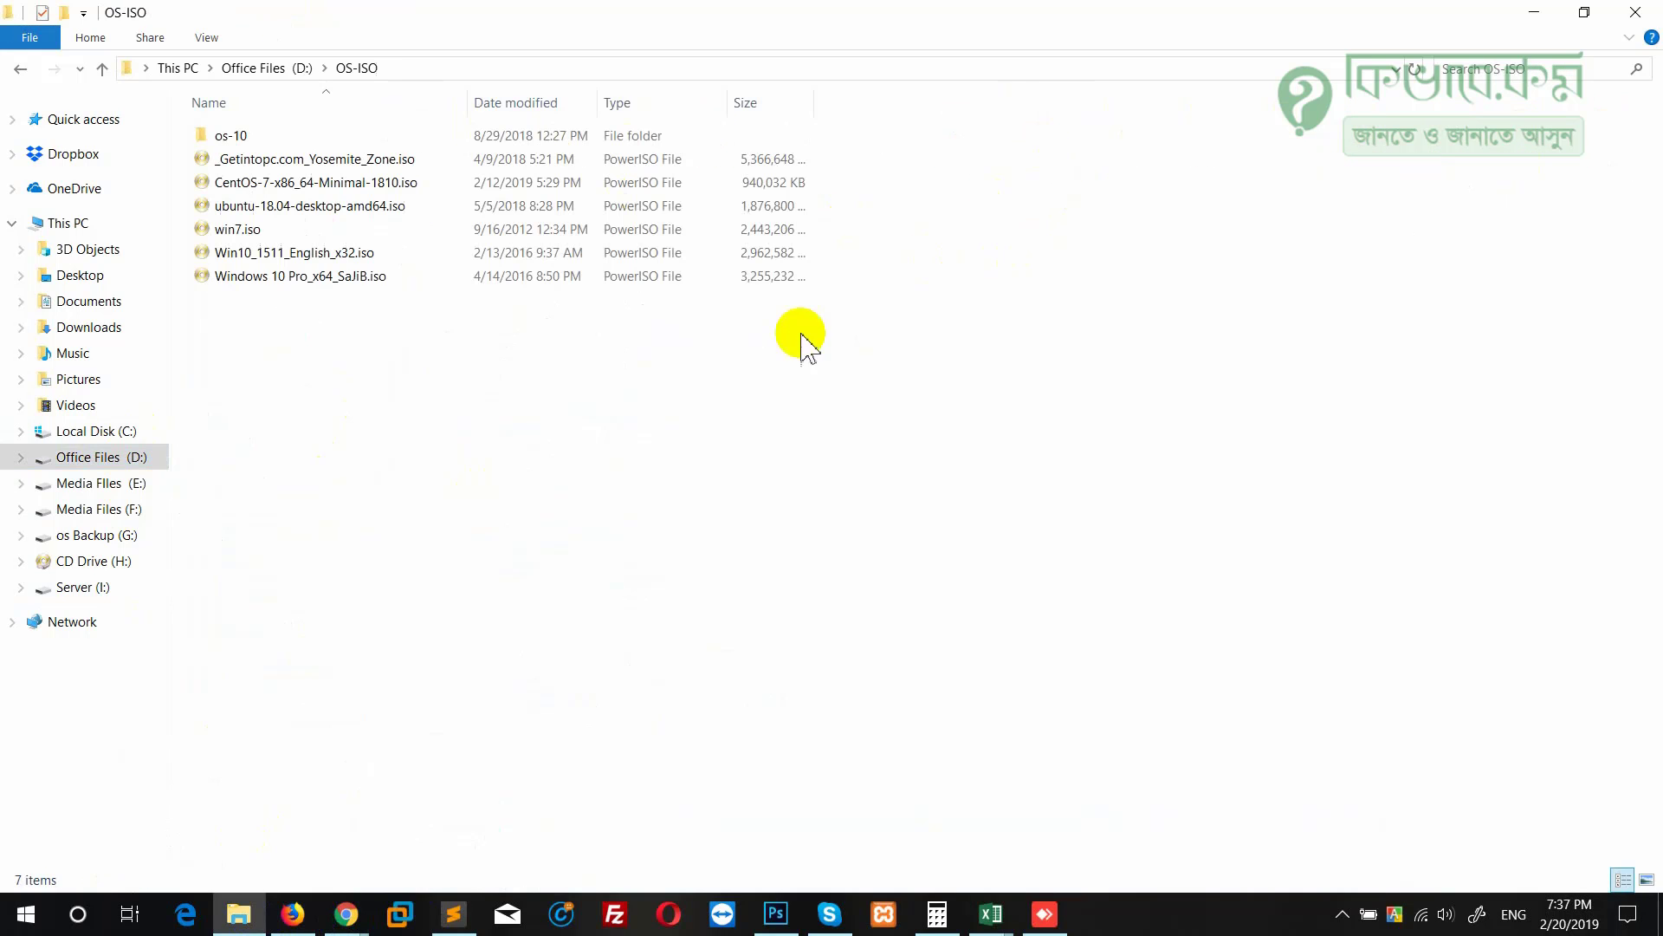
click(257, 232)
right_click(257, 232)
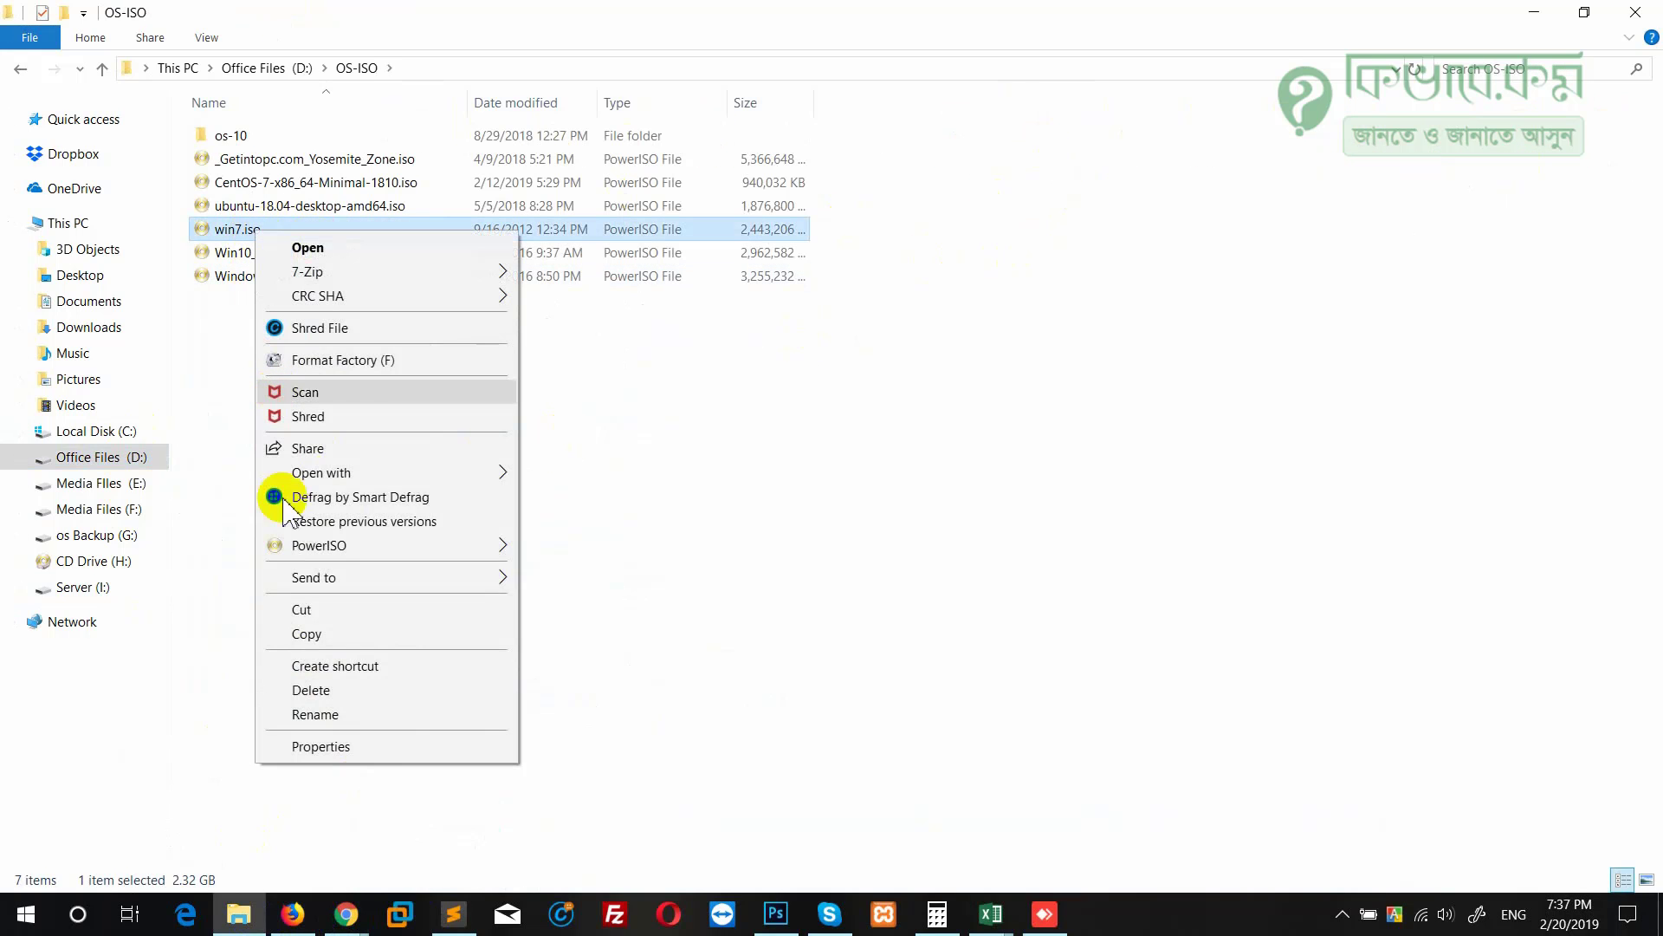
click(299, 635)
Paste win7.iso into Share_Folder on drive E:.
click(130, 484)
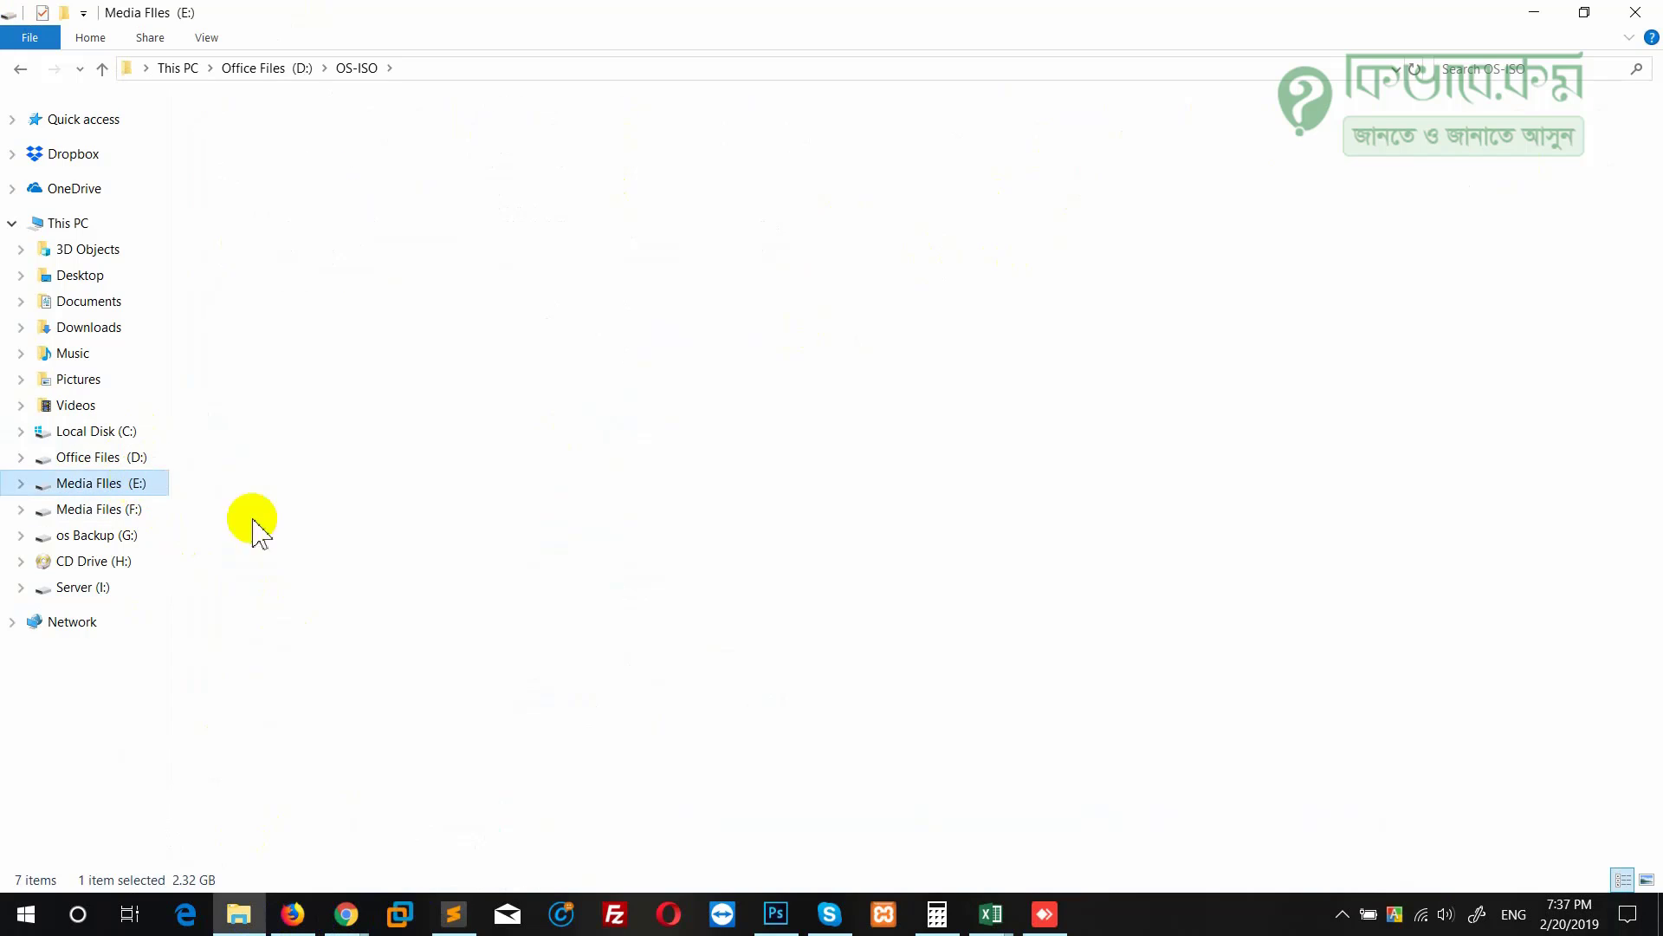
double_click(247, 486)
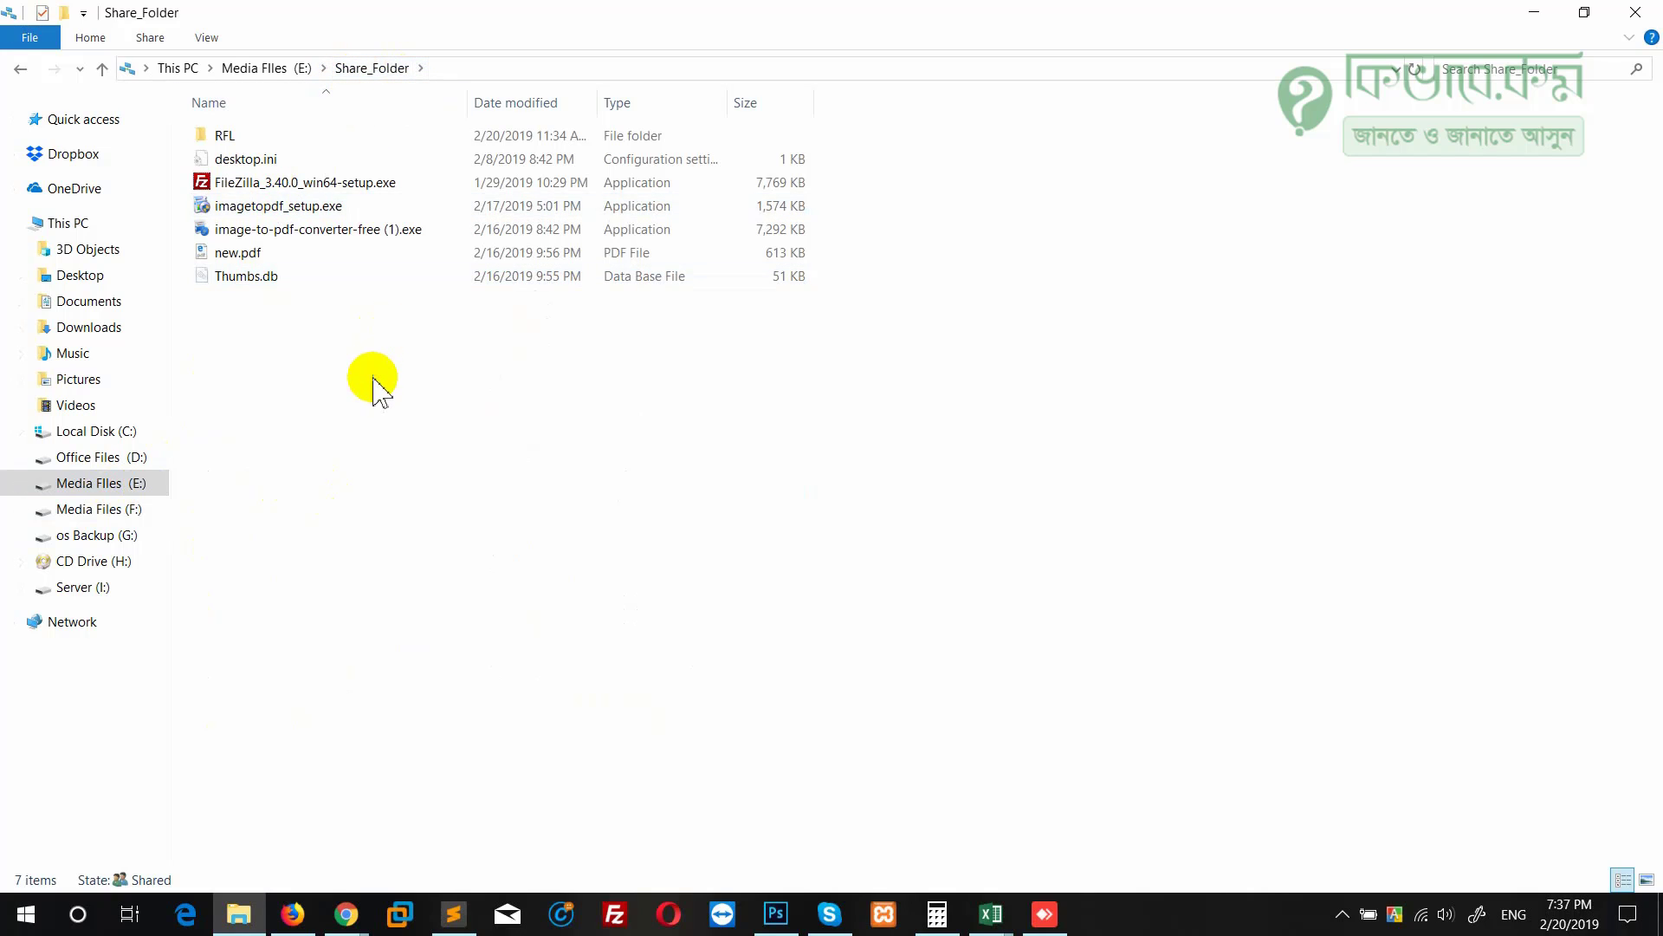
right_click(372, 378)
click(424, 531)
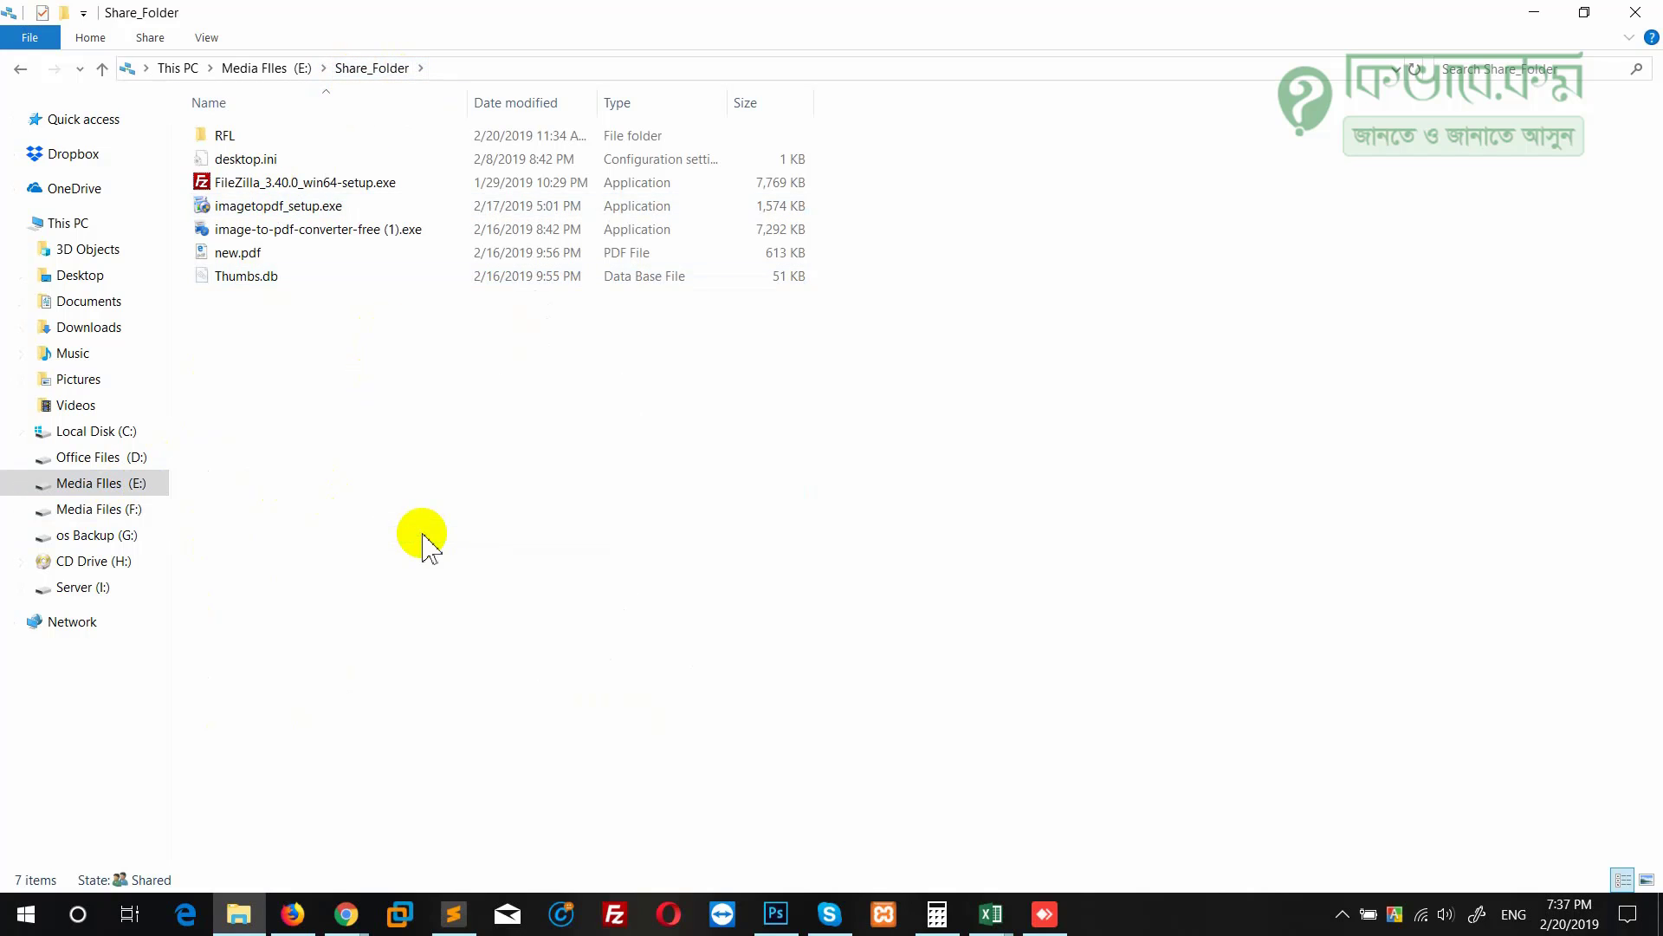
drag(860, 223, 687, 368)
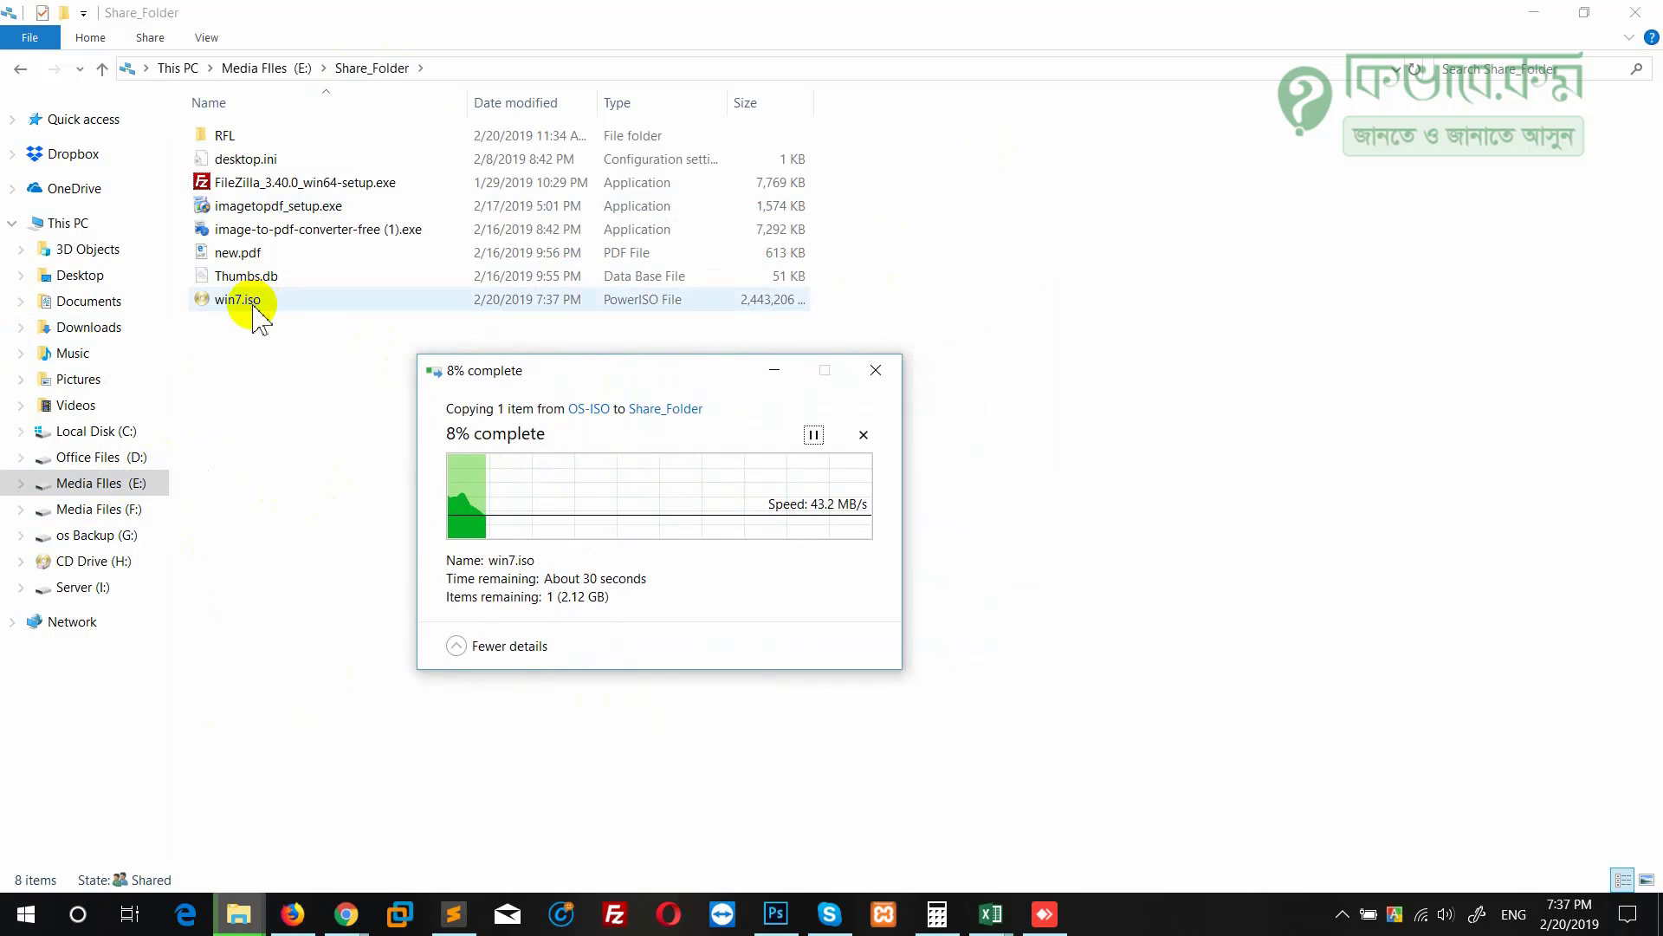
Switch to the AnyDesk session, move its window clear of the local file list and refresh the remote Share_Folder.
mouse_move(1045, 914)
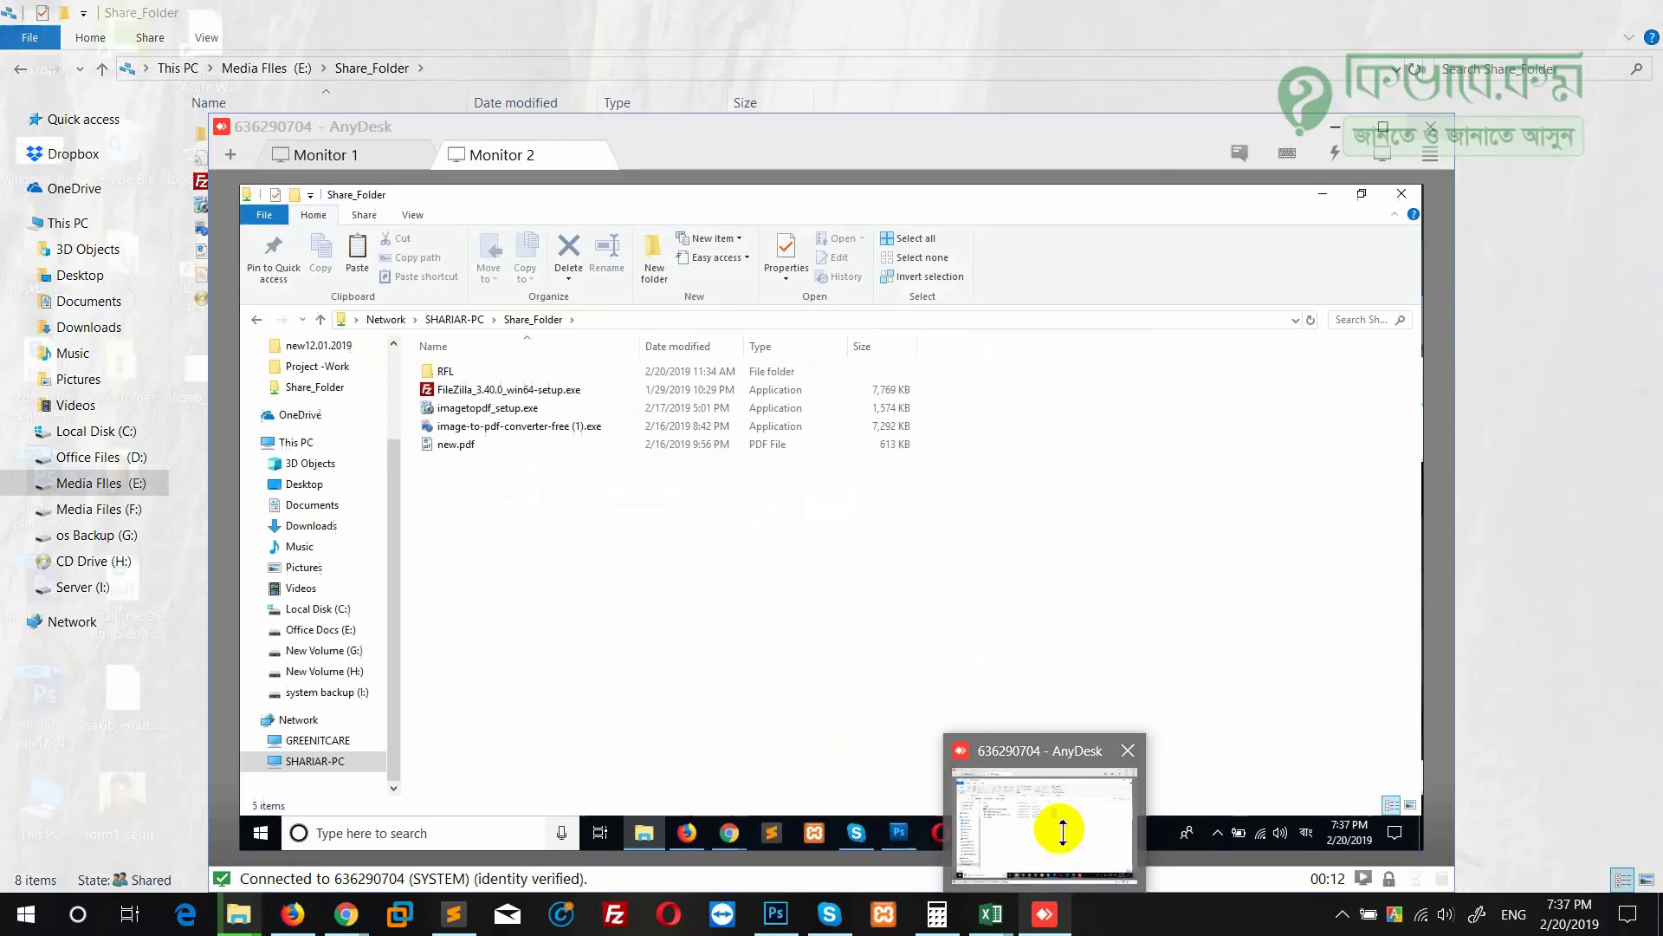
click(1062, 830)
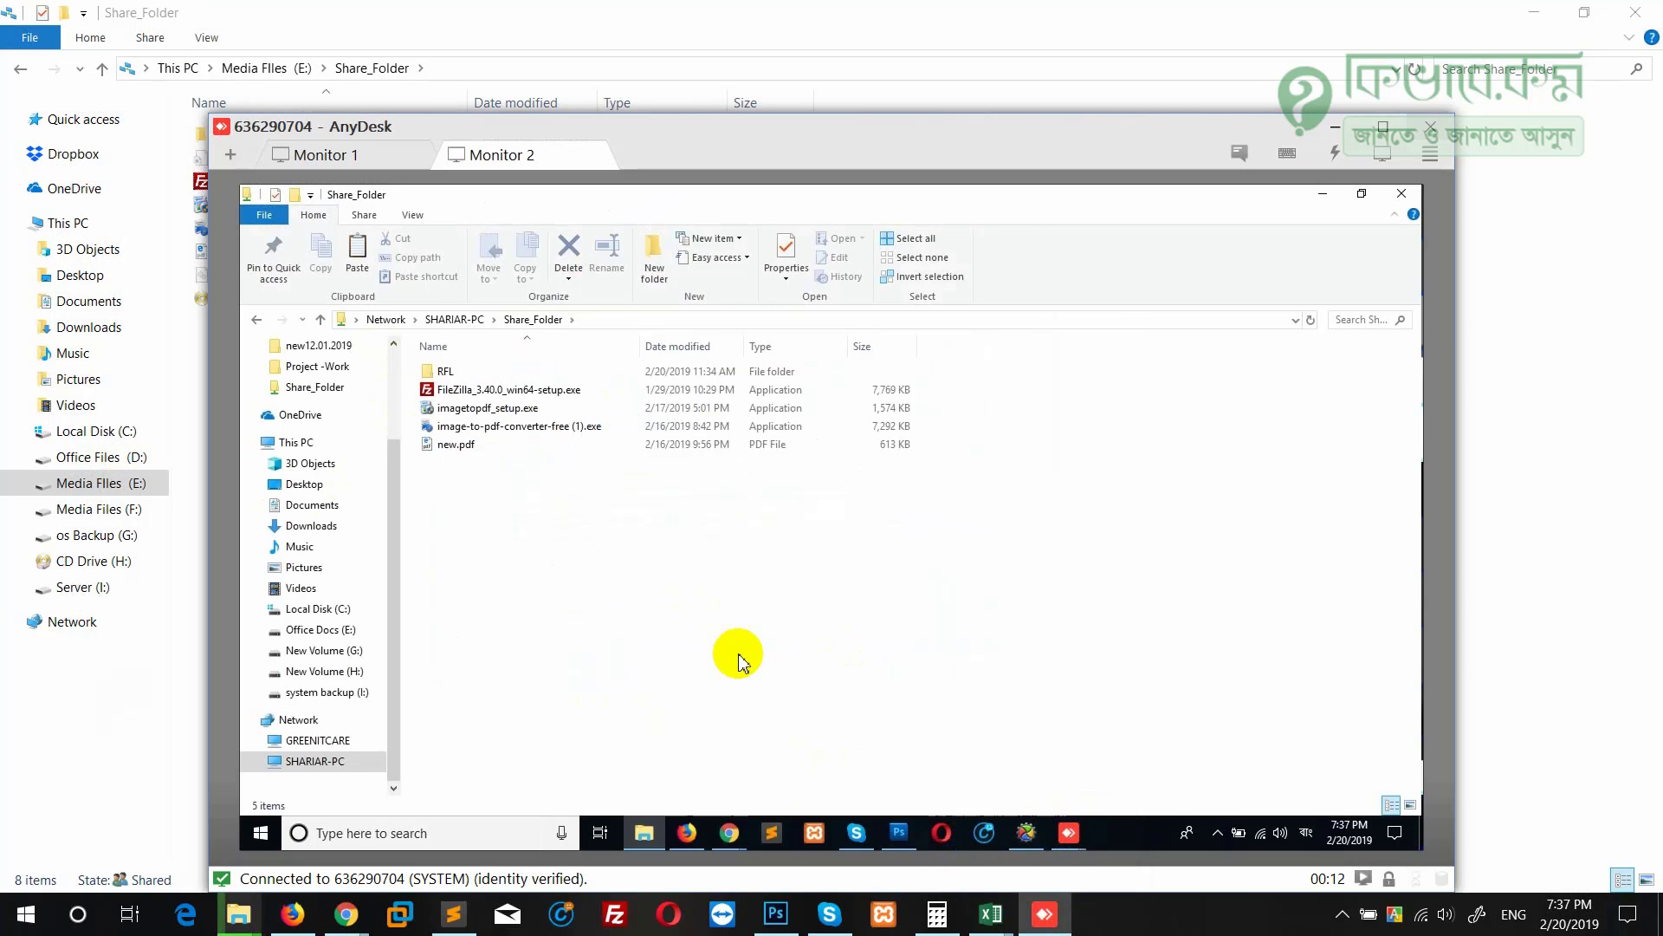
drag(1014, 117, 1054, 100)
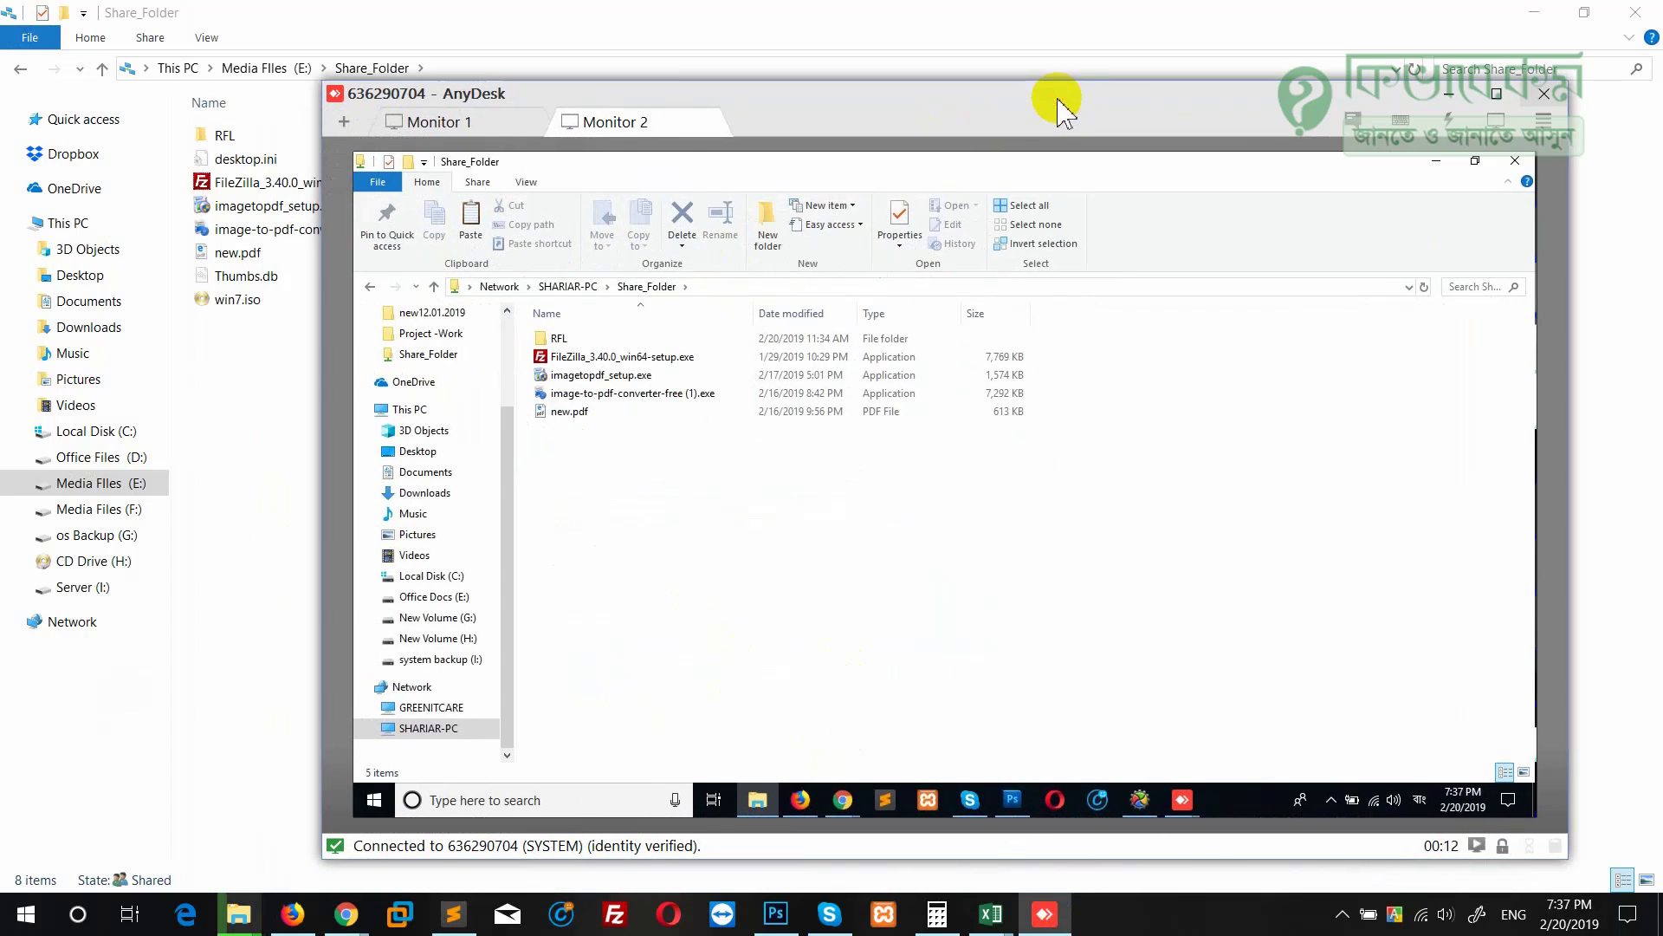
right_click(712, 492)
click(778, 567)
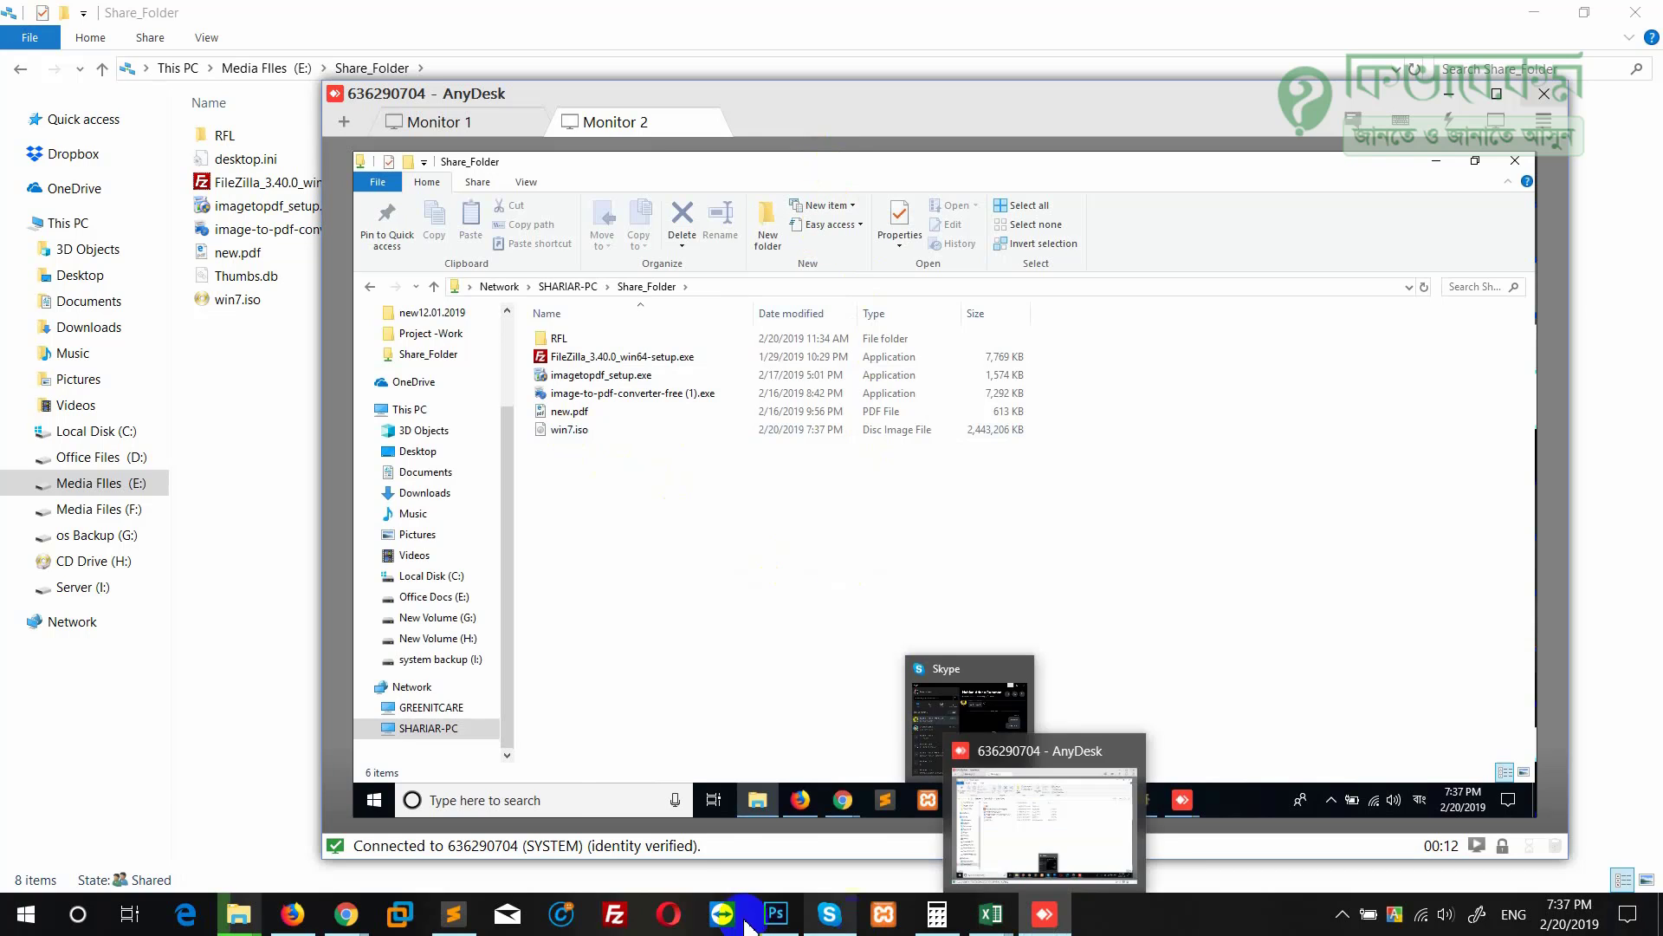
Bring the local copy progress window forward and place it beside the remote file list to check the transfer.
mouse_move(238, 914)
click(345, 831)
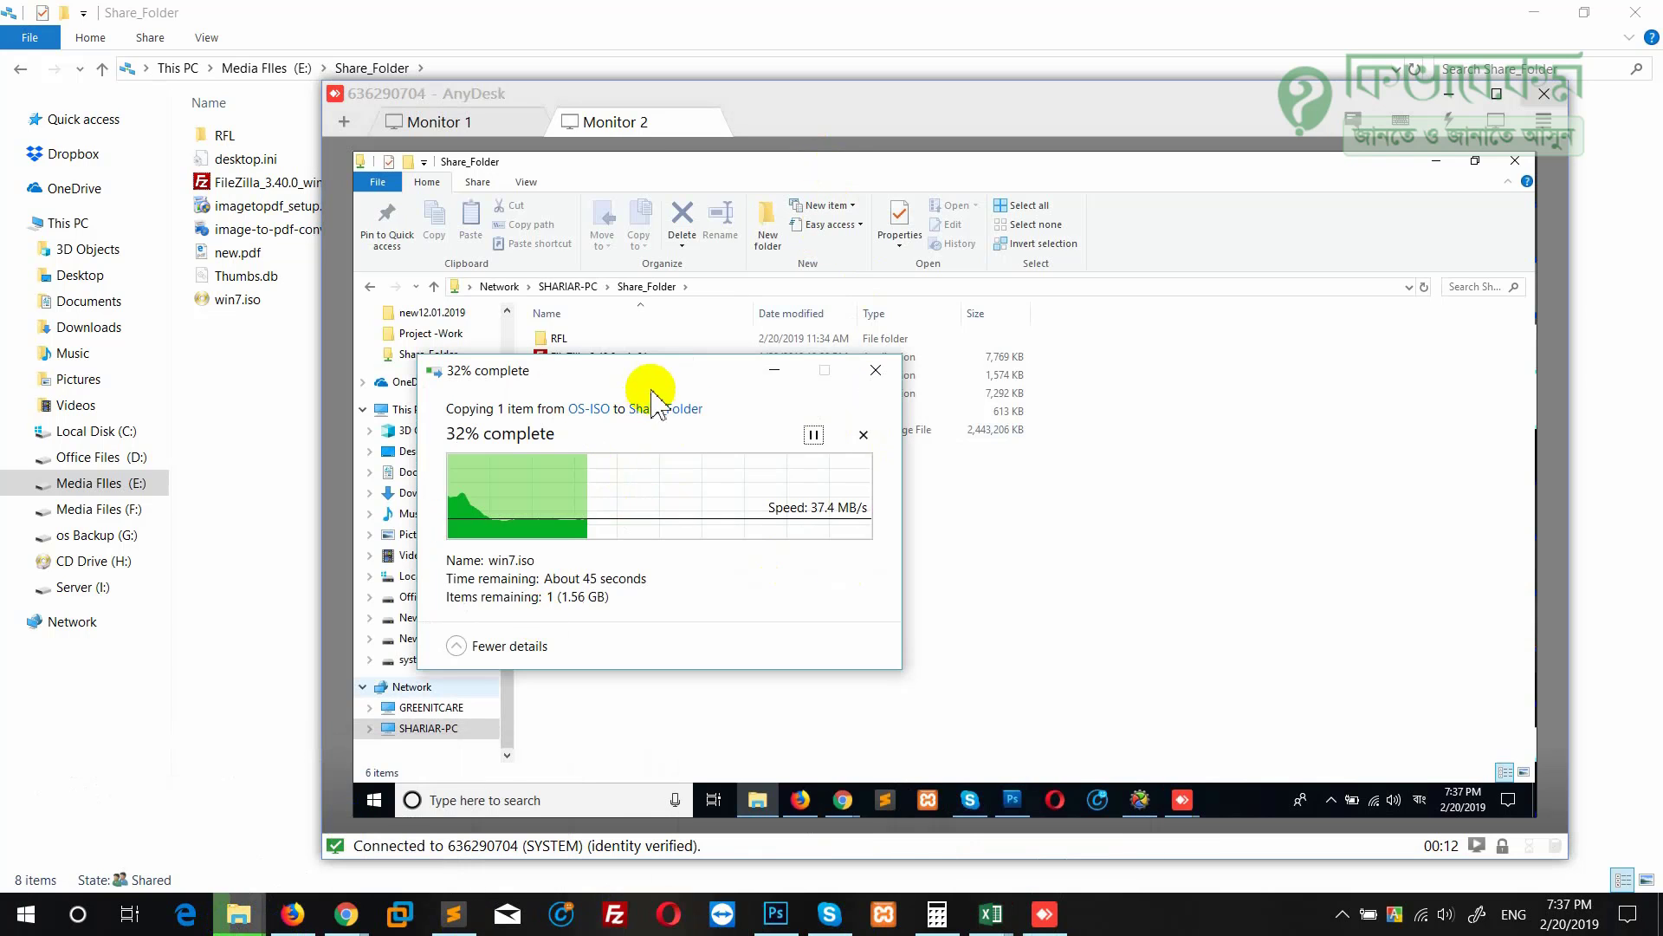
drag(649, 370, 1264, 299)
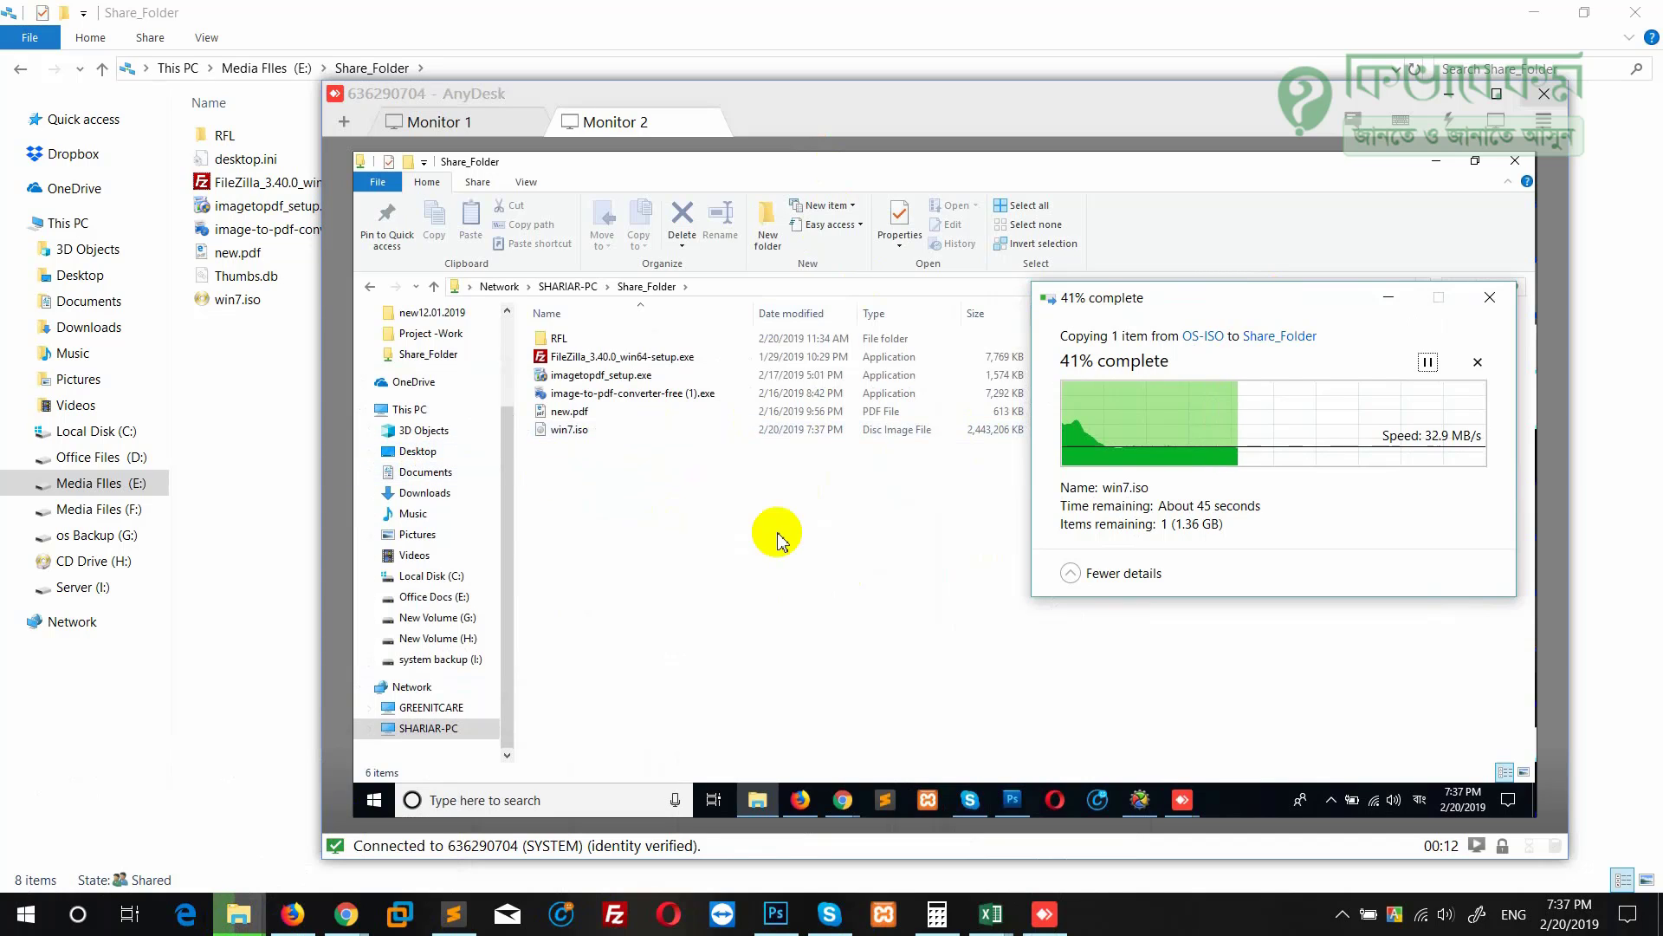
click(386, 799)
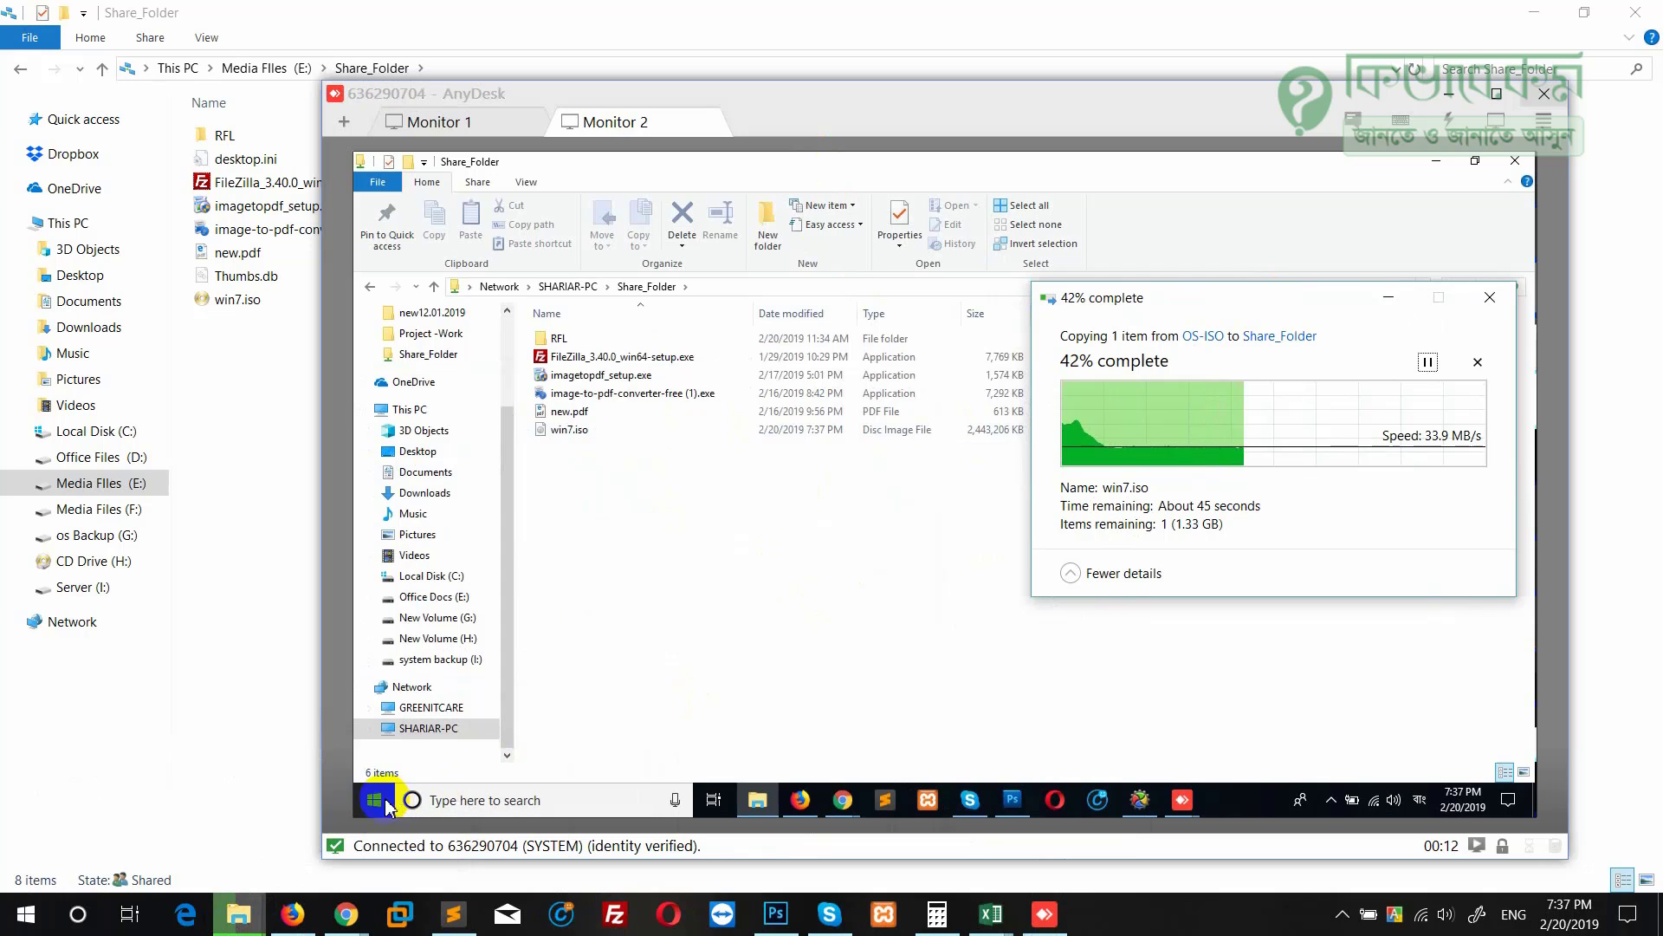
click(30, 921)
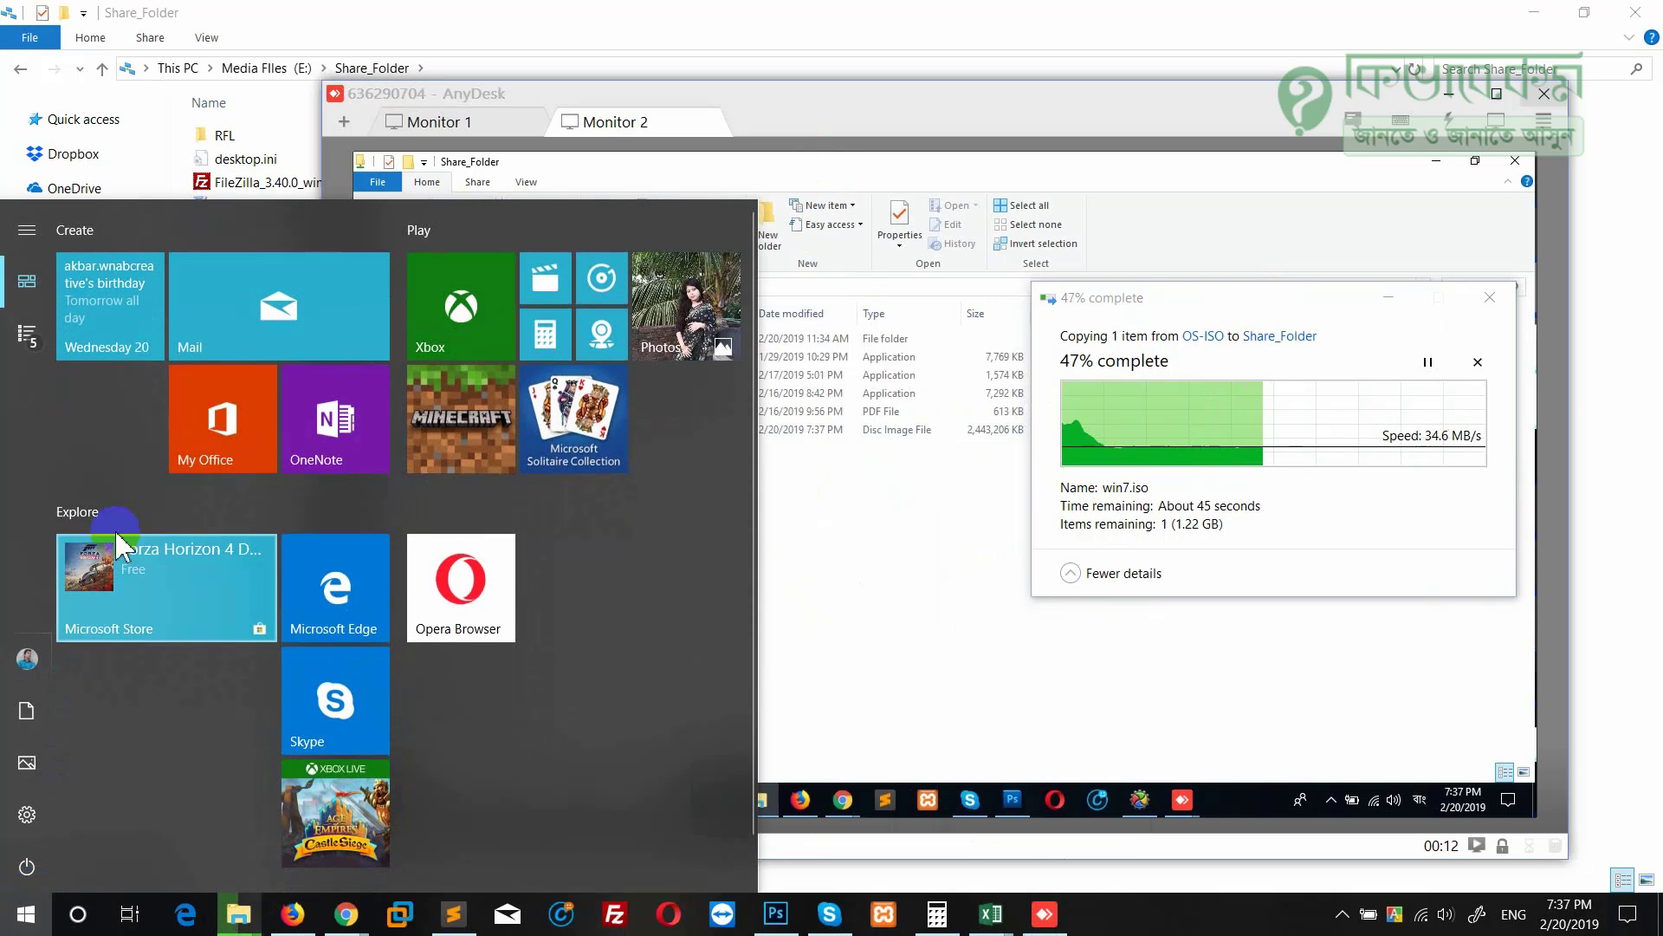
click(958, 122)
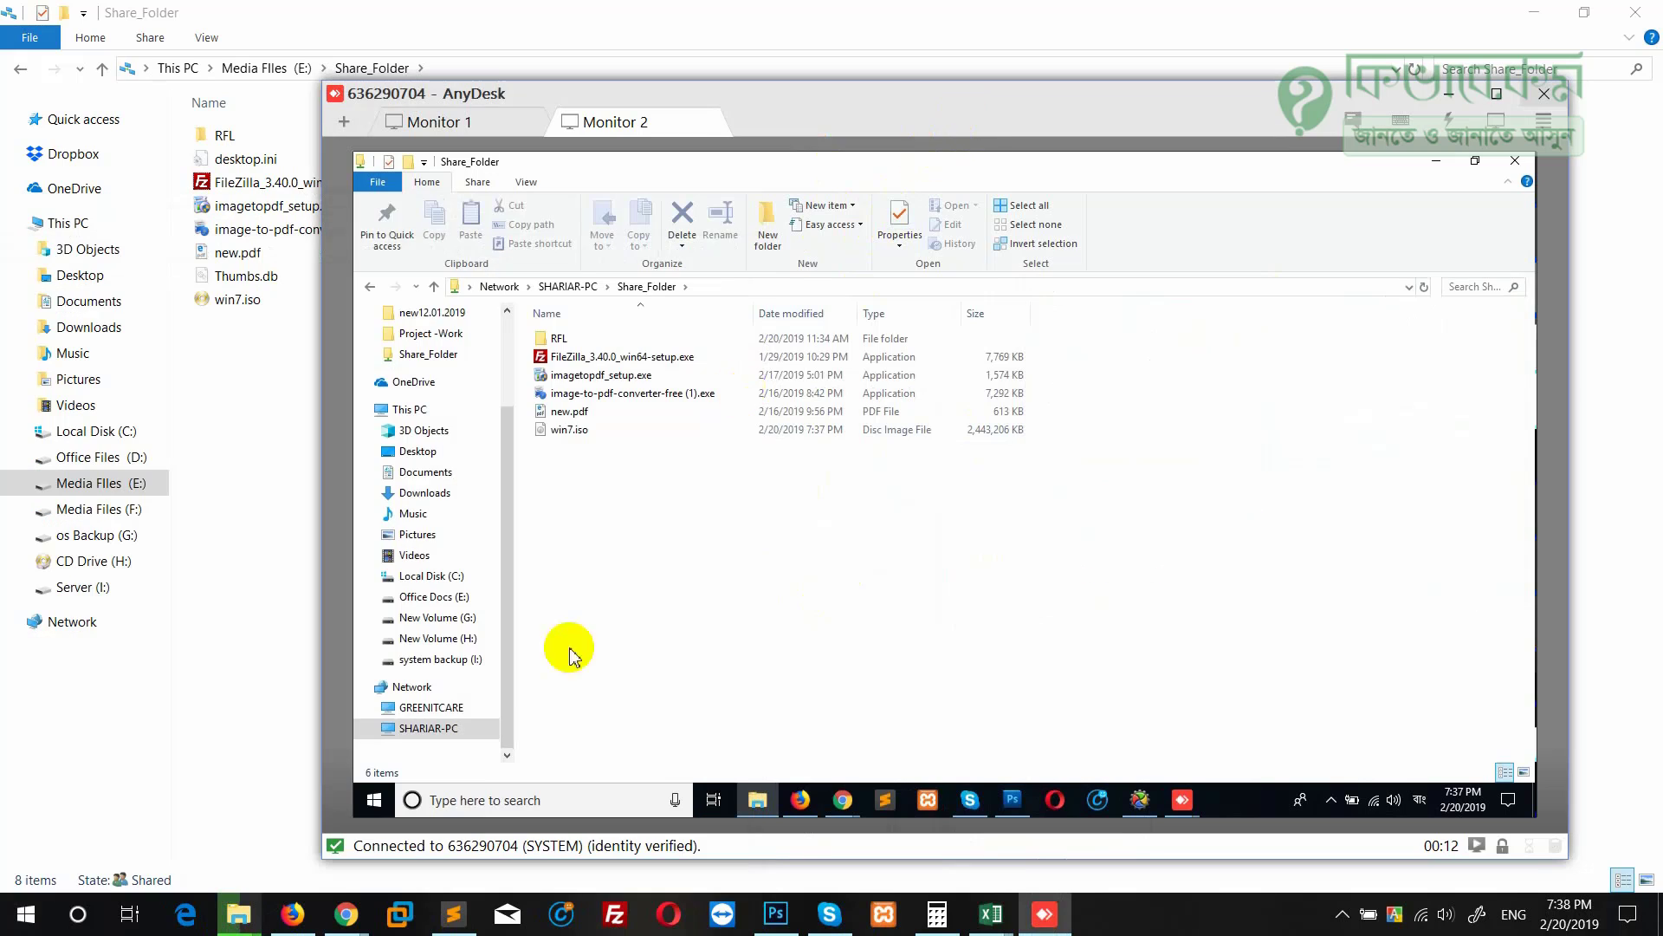
click(374, 801)
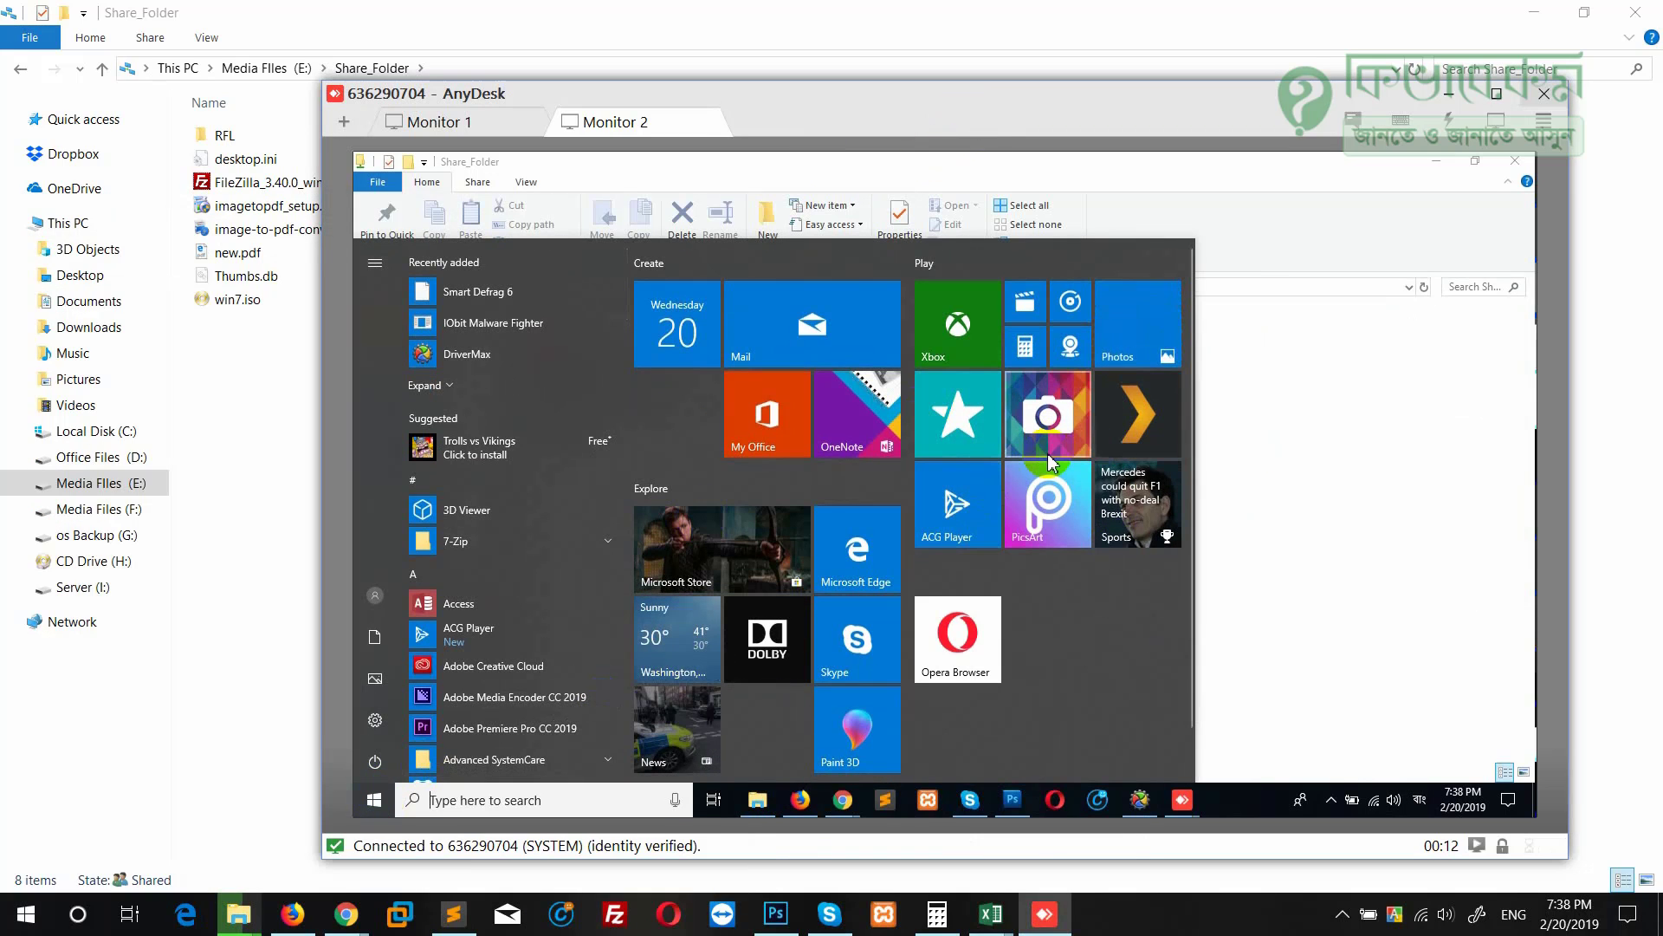
click(1279, 523)
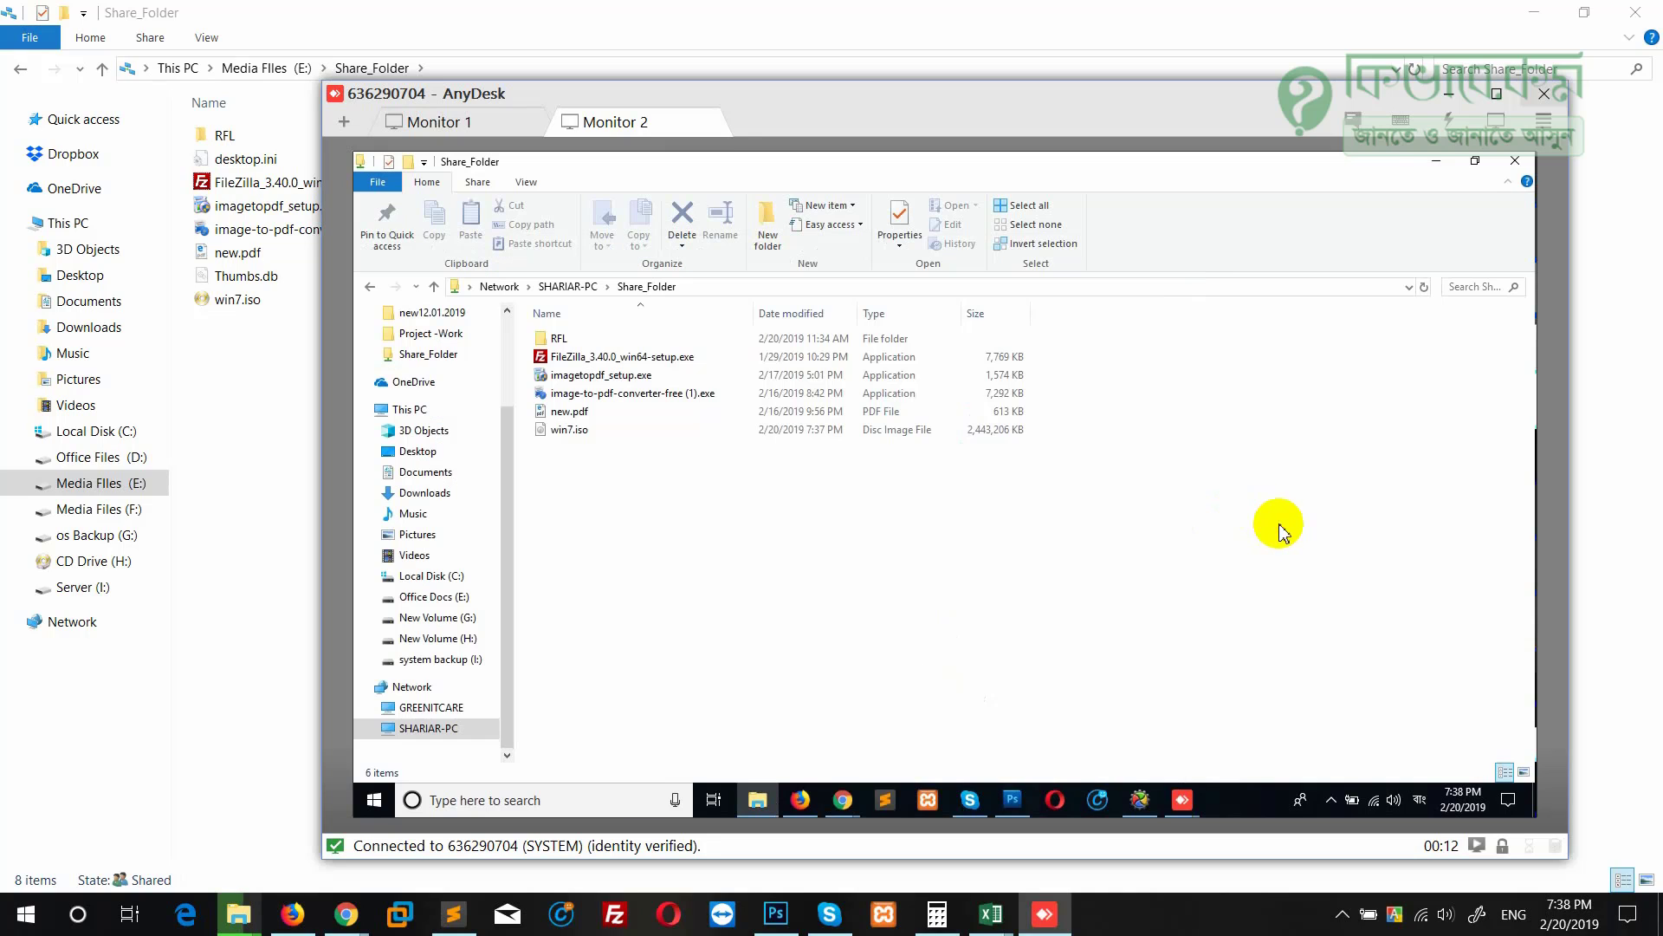
mouse_move(1147, 795)
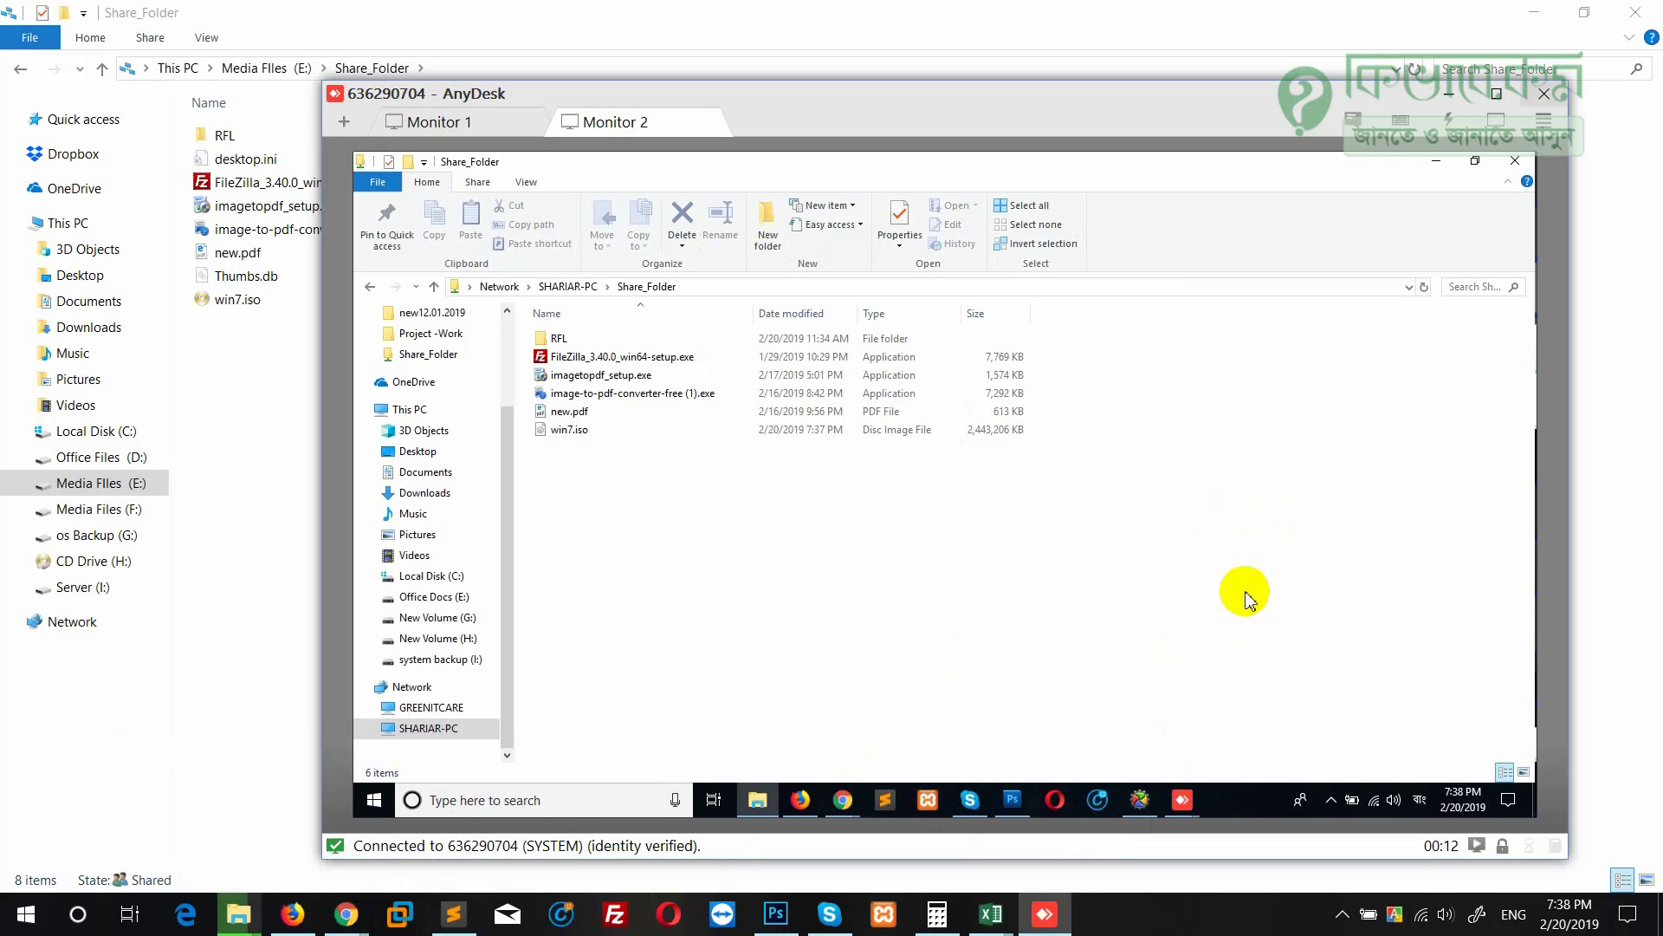
Check the local copy progress of win7.iso and refresh Share_Folder on the remote PC.
mouse_move(238, 911)
click(338, 845)
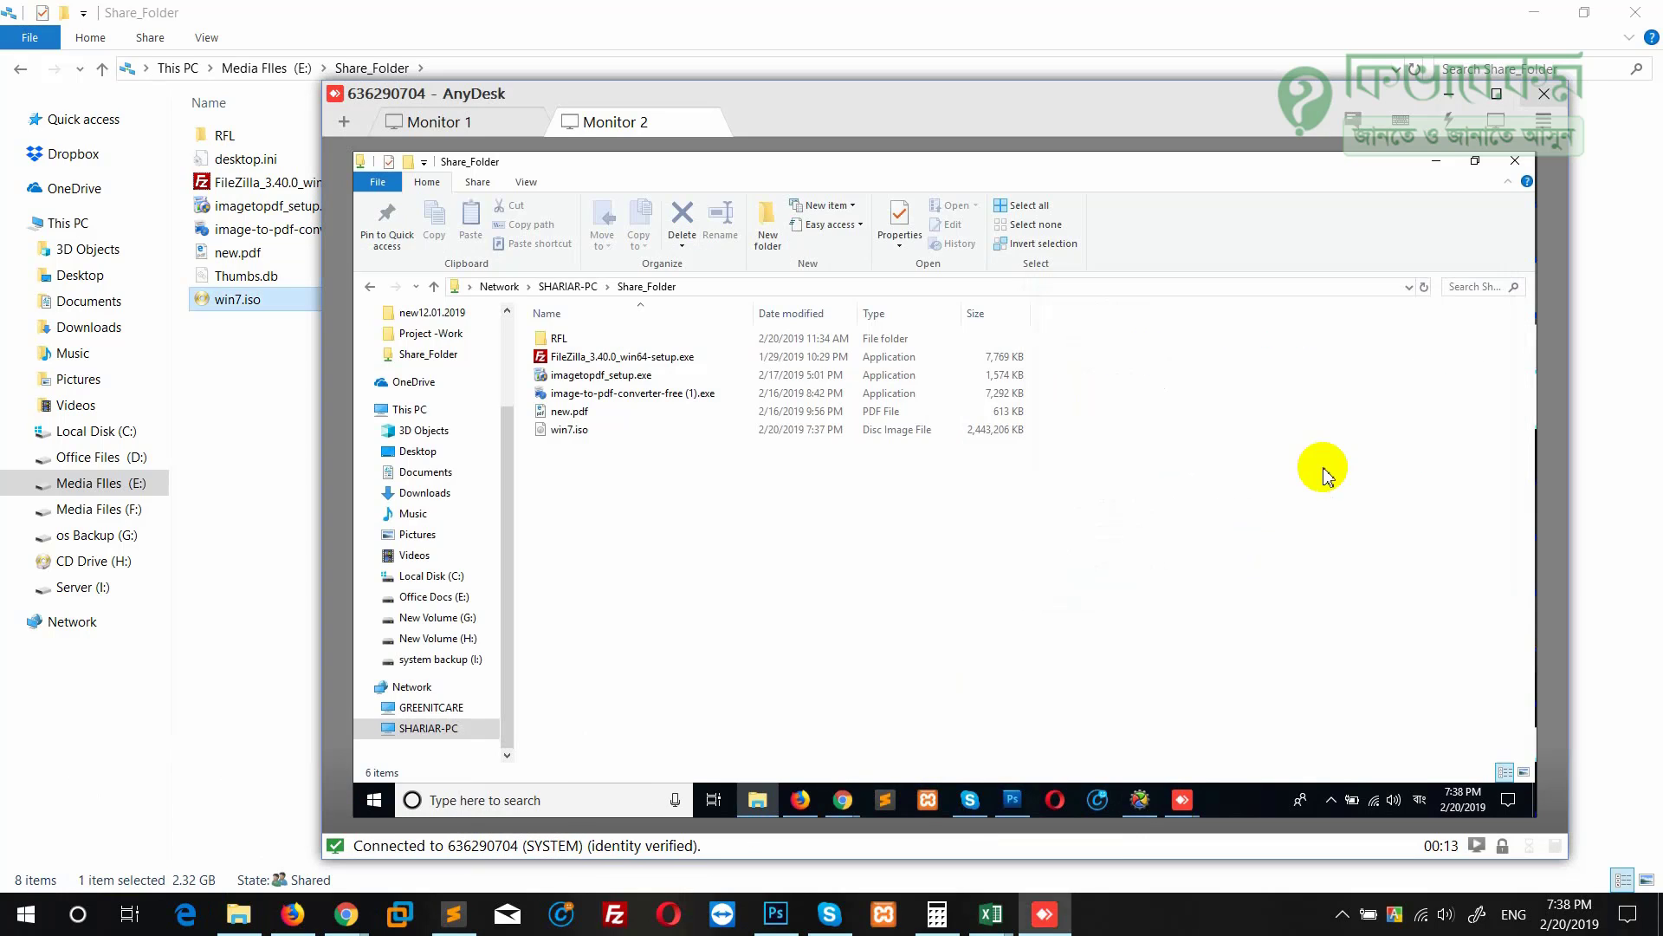
right_click(838, 544)
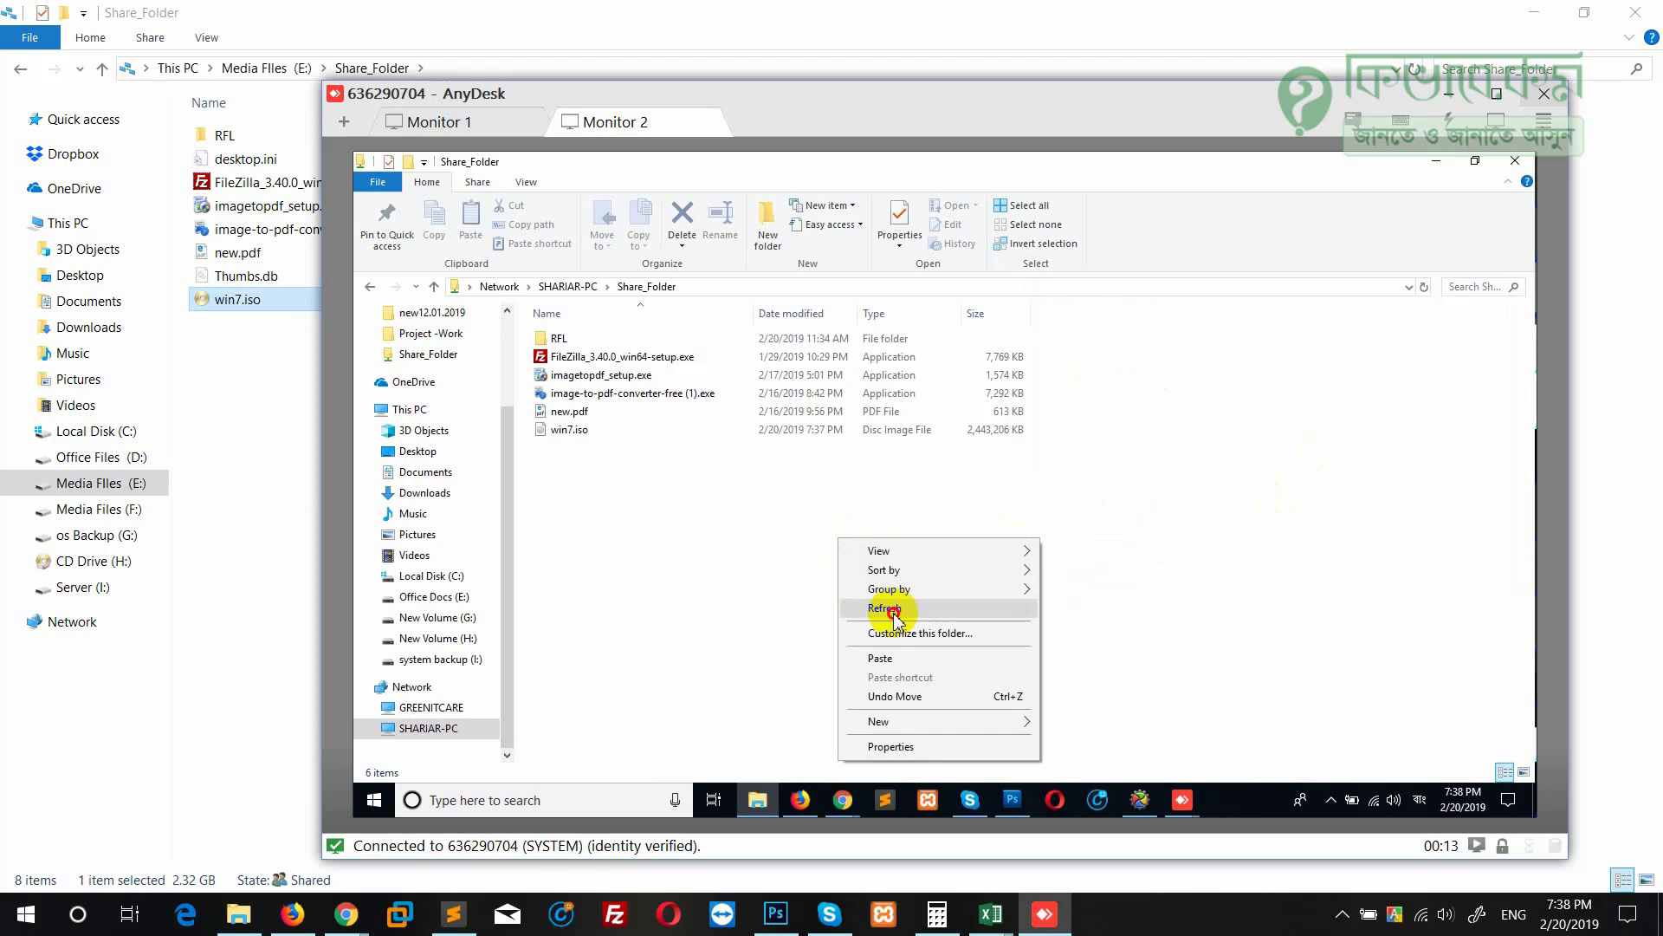
click(894, 617)
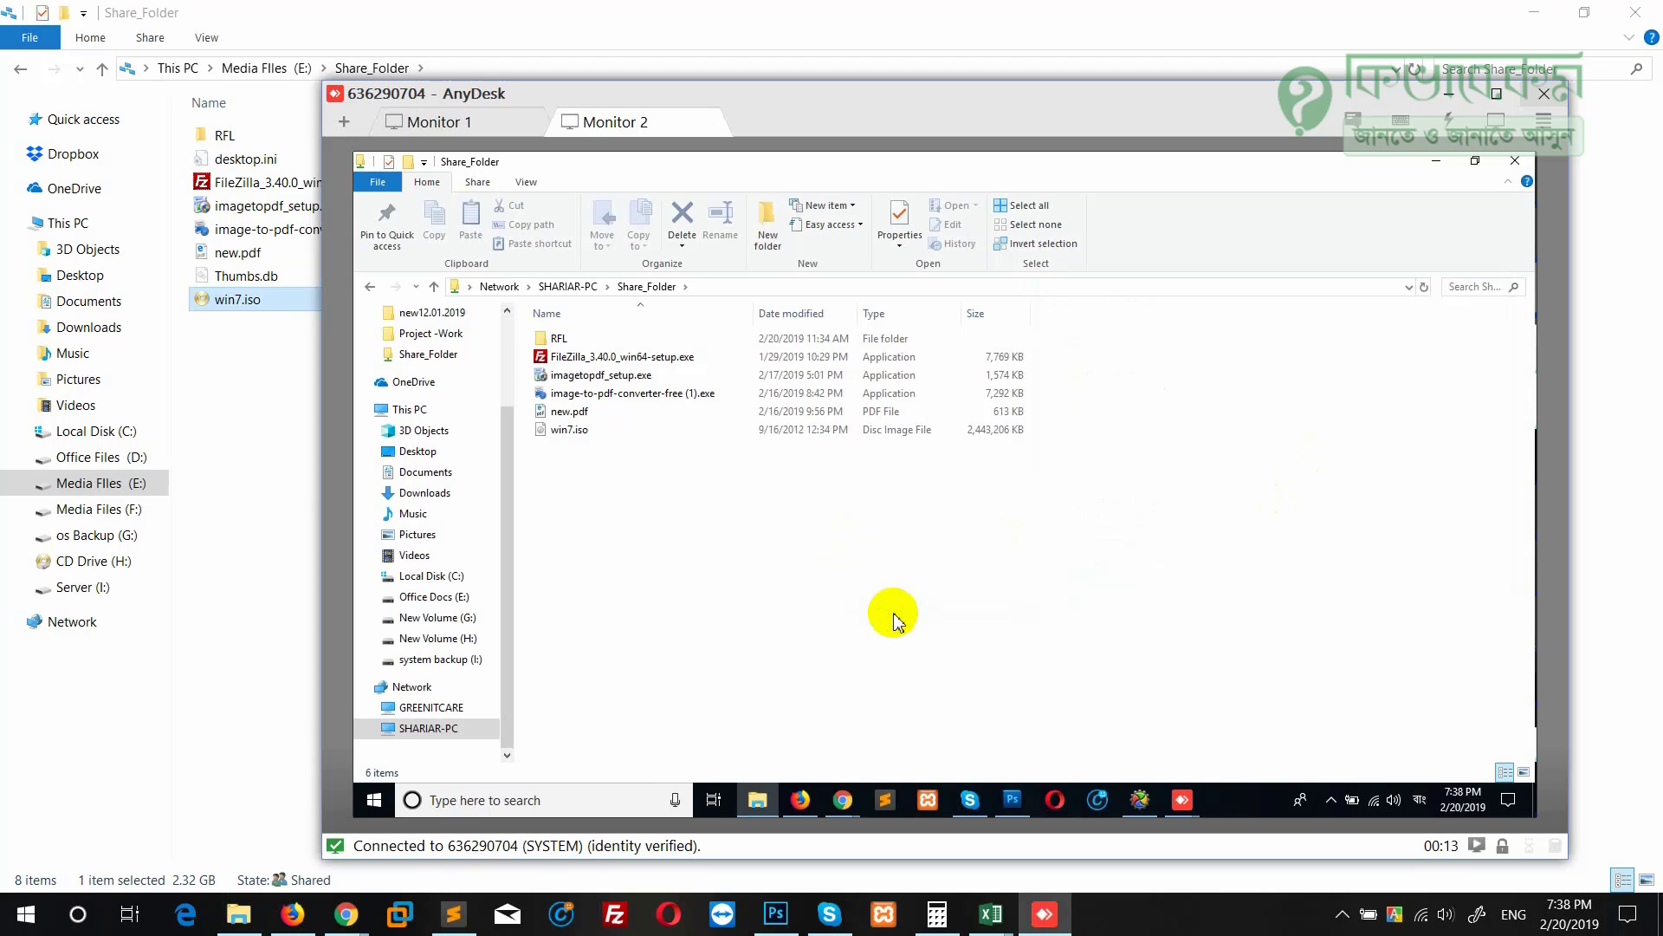
Copy win7.iso from the shared folder to the remote PC's Desktop and expand the transfer details.
right_click(575, 431)
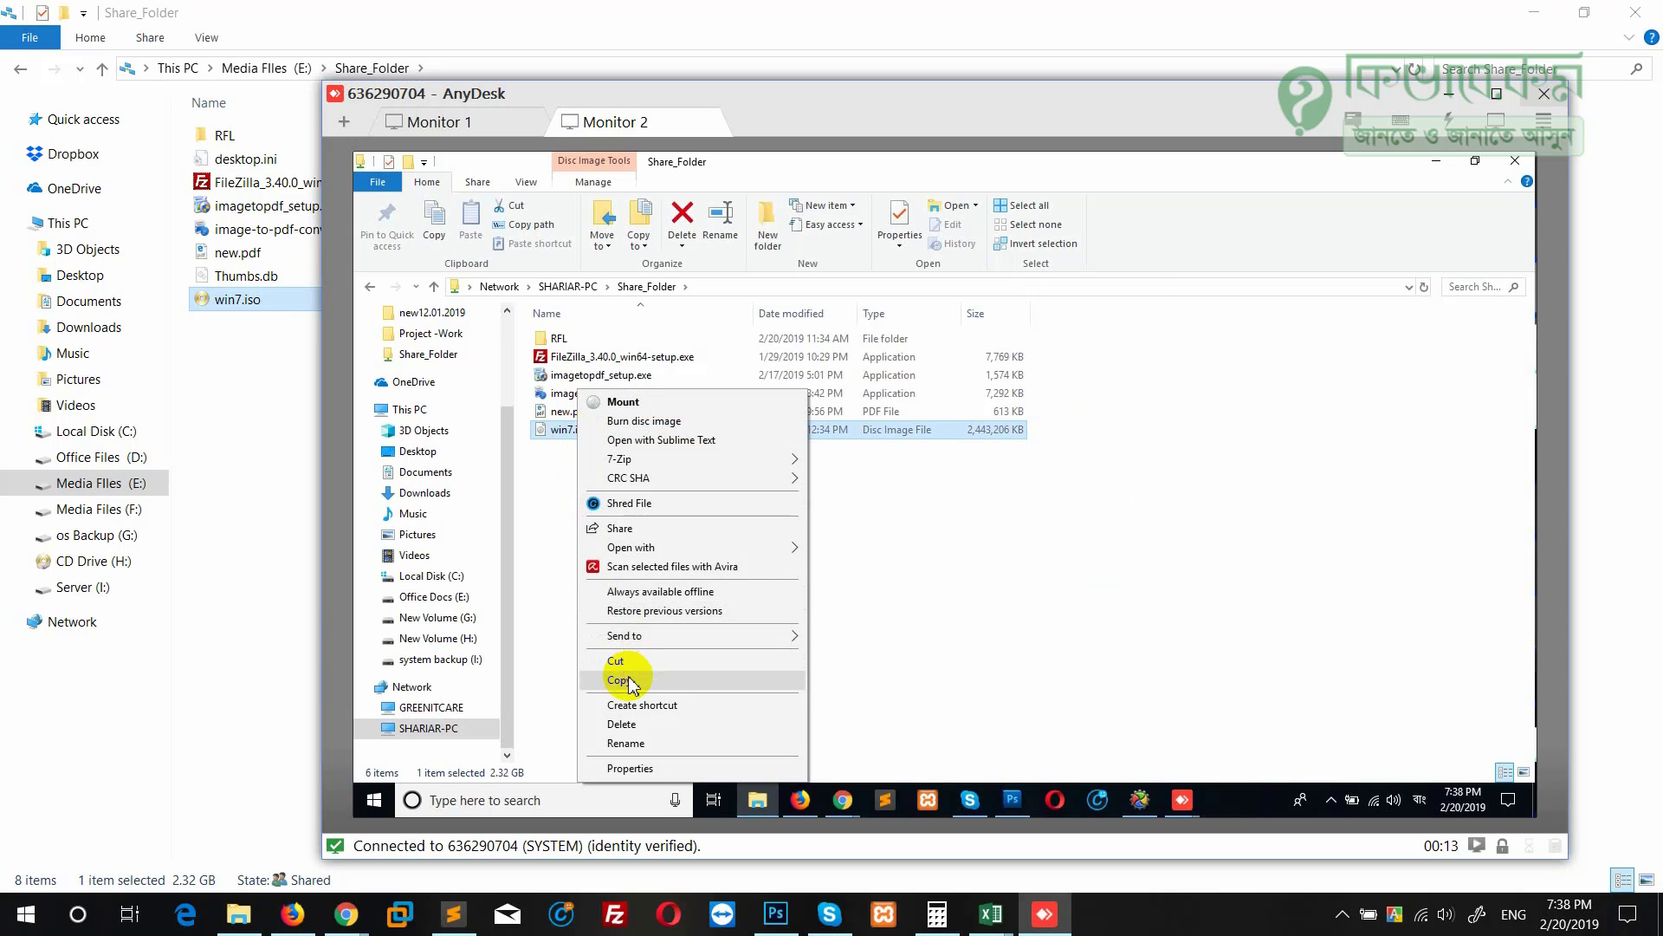
click(617, 677)
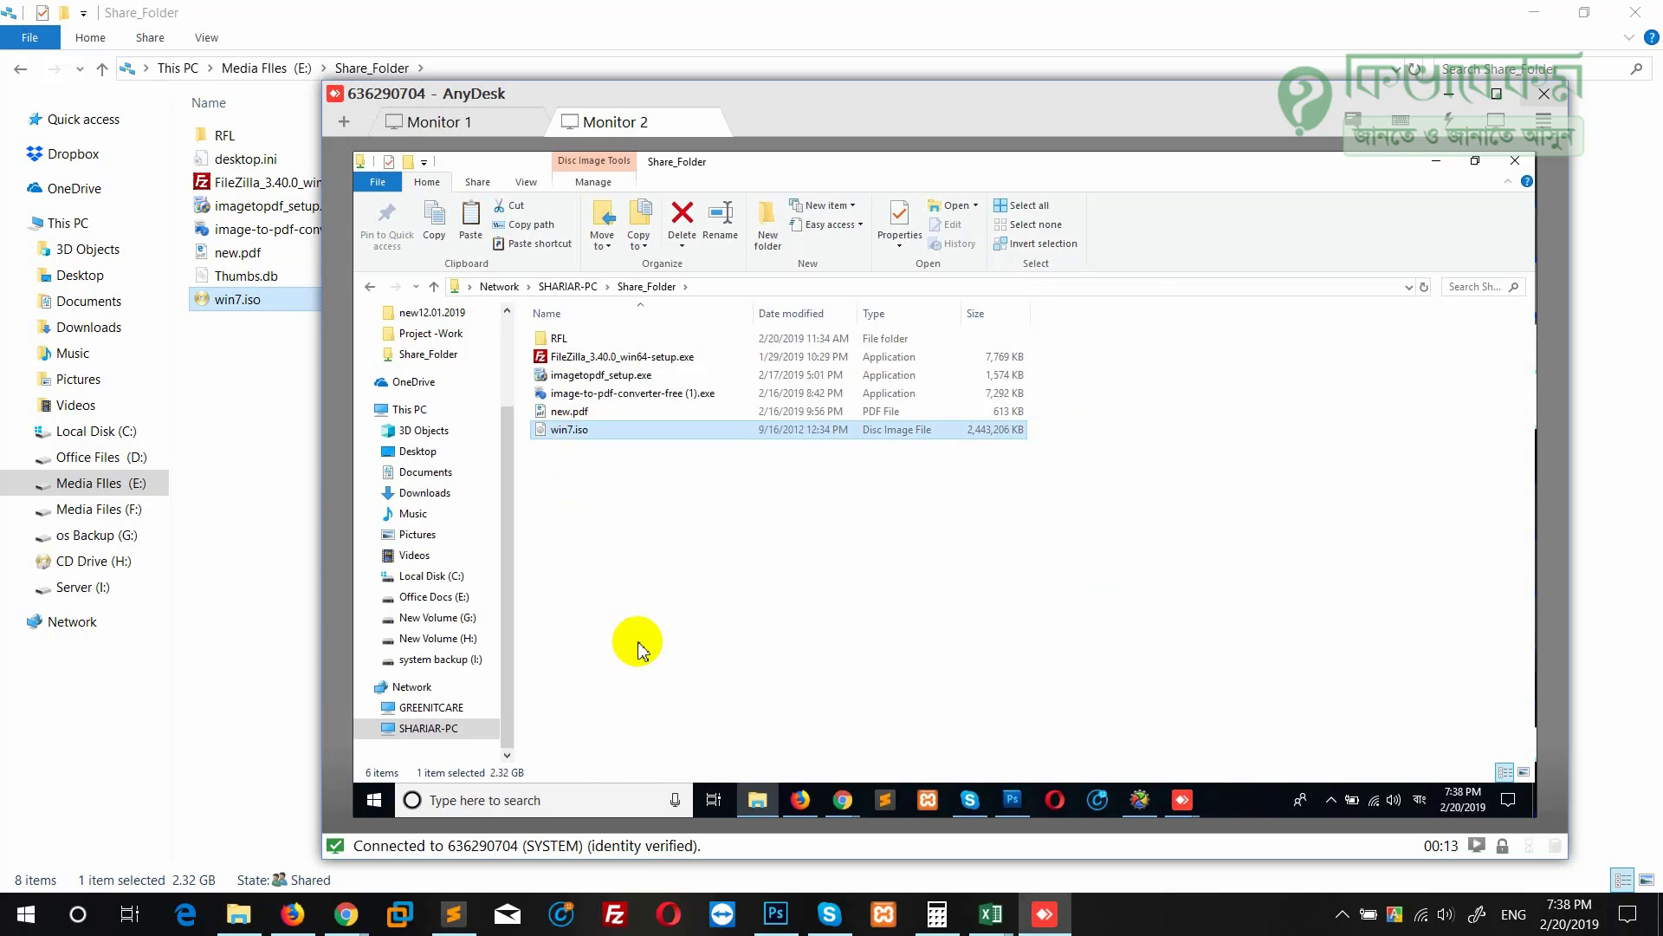
click(431, 456)
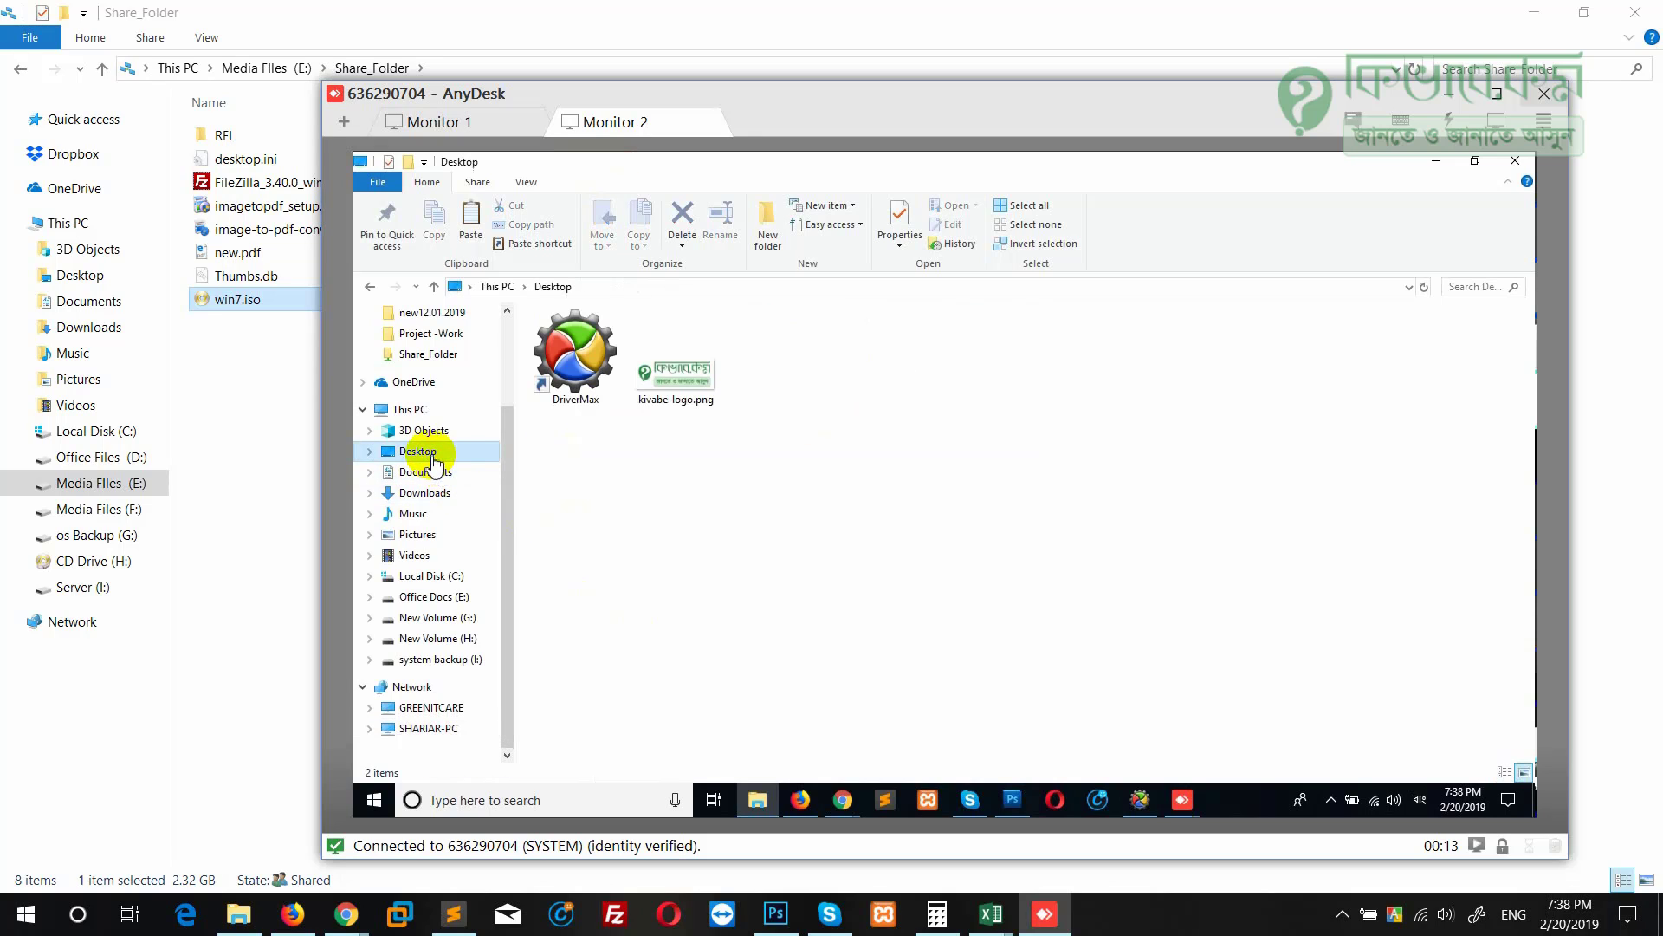
right_click(805, 504)
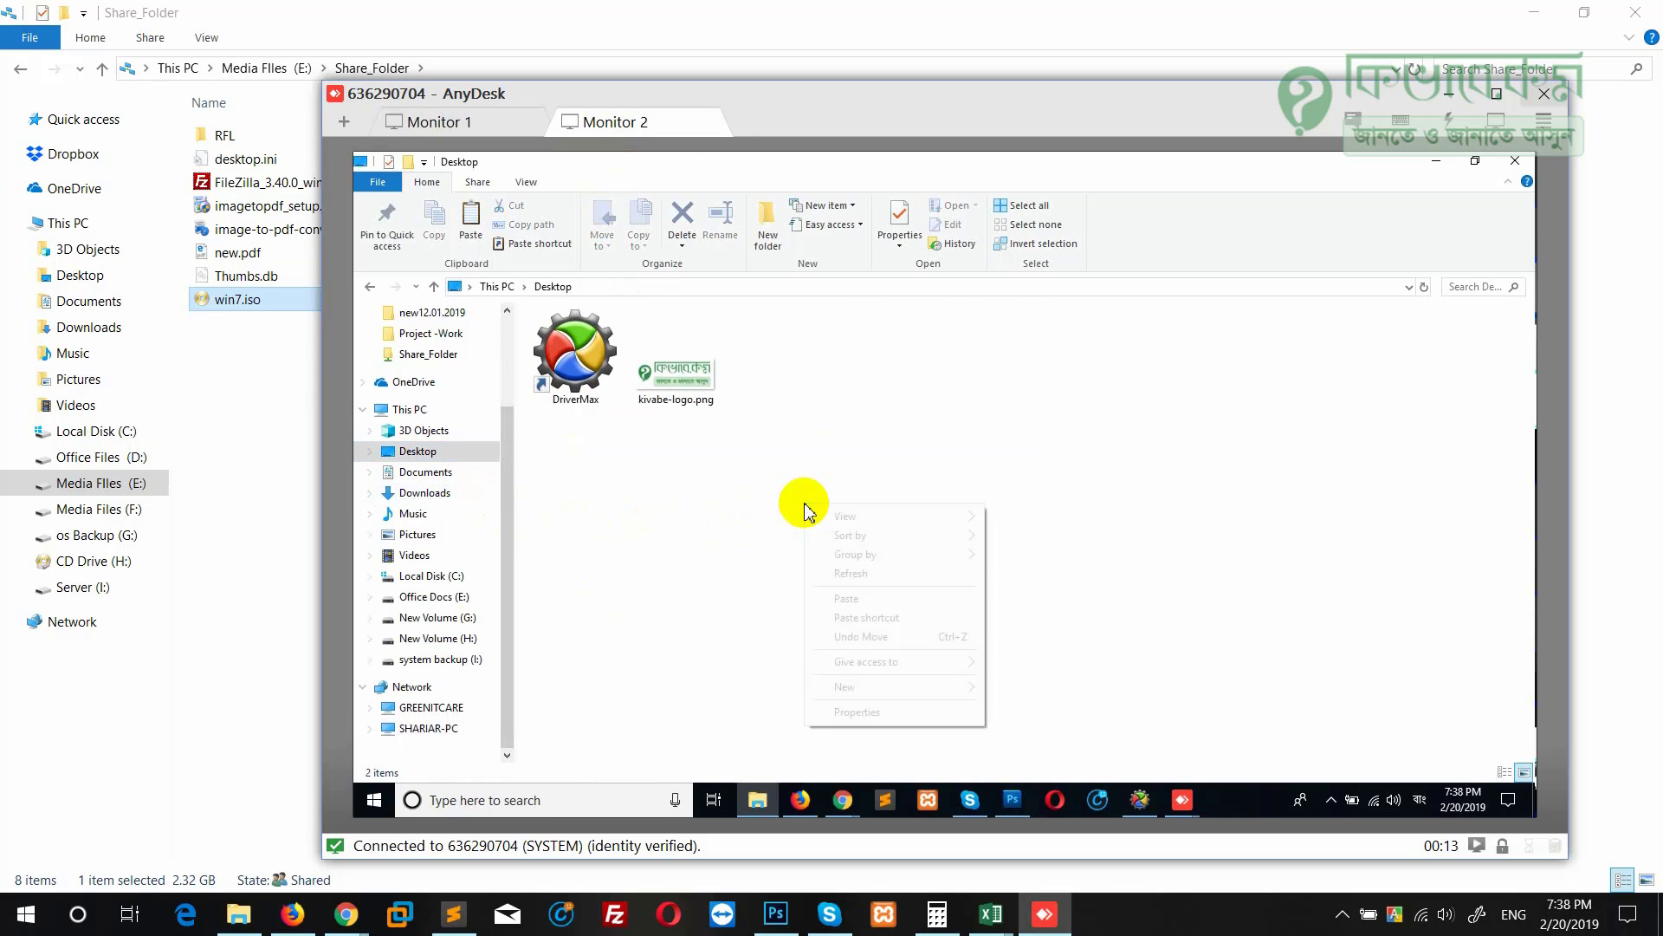
click(848, 599)
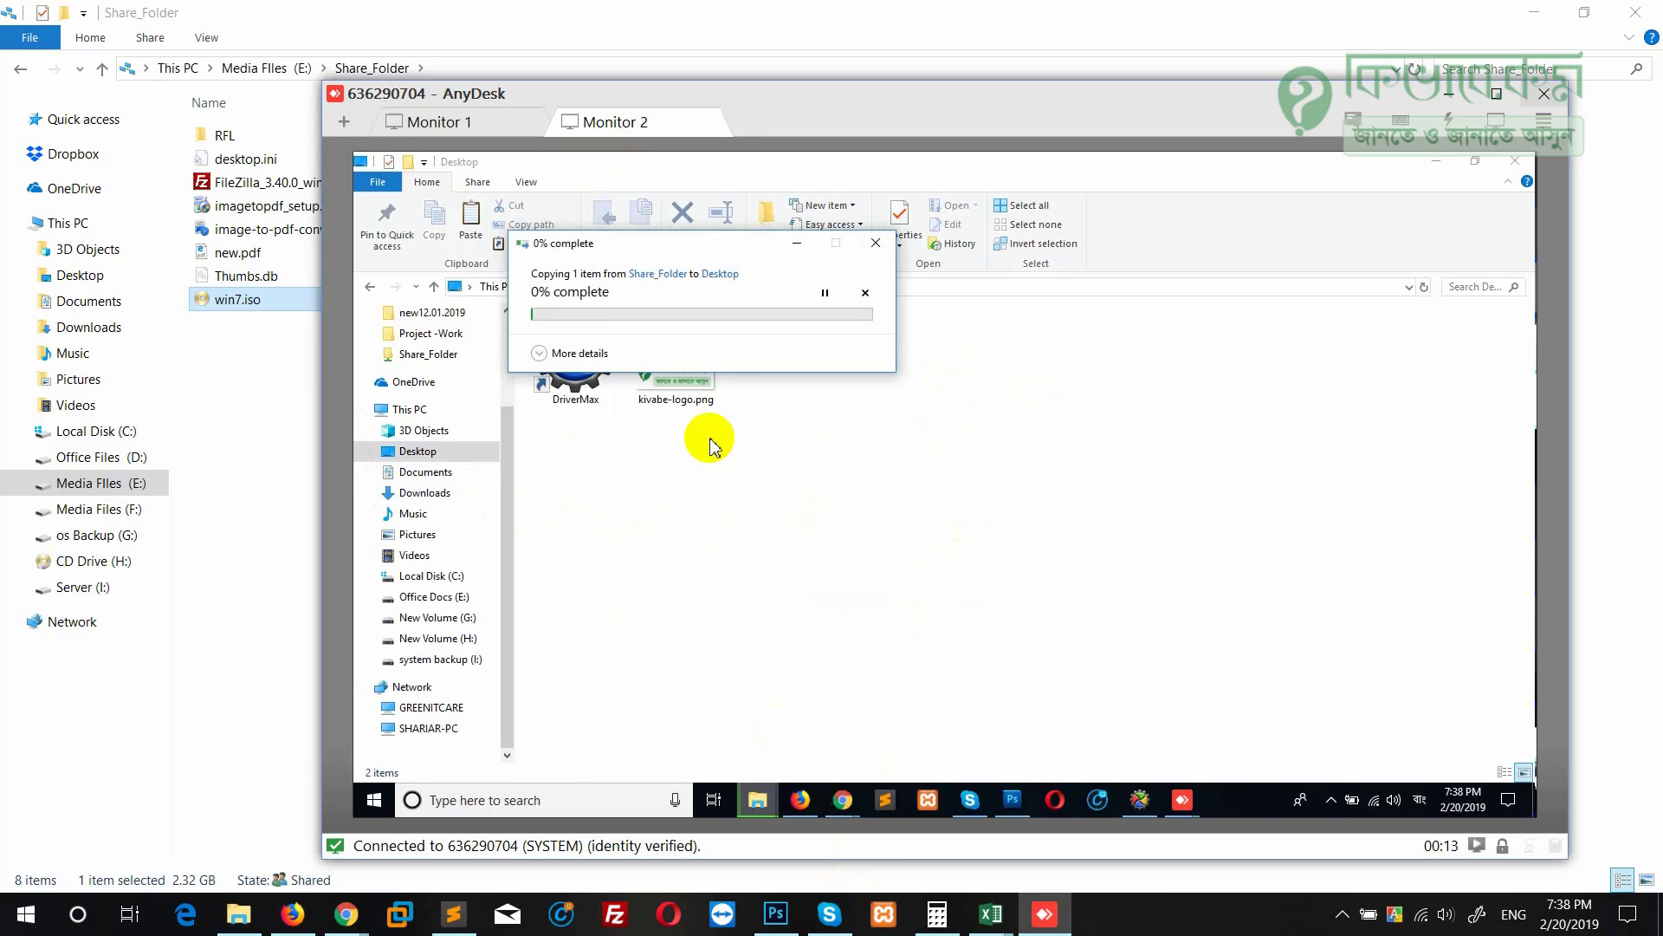
drag(723, 252, 948, 337)
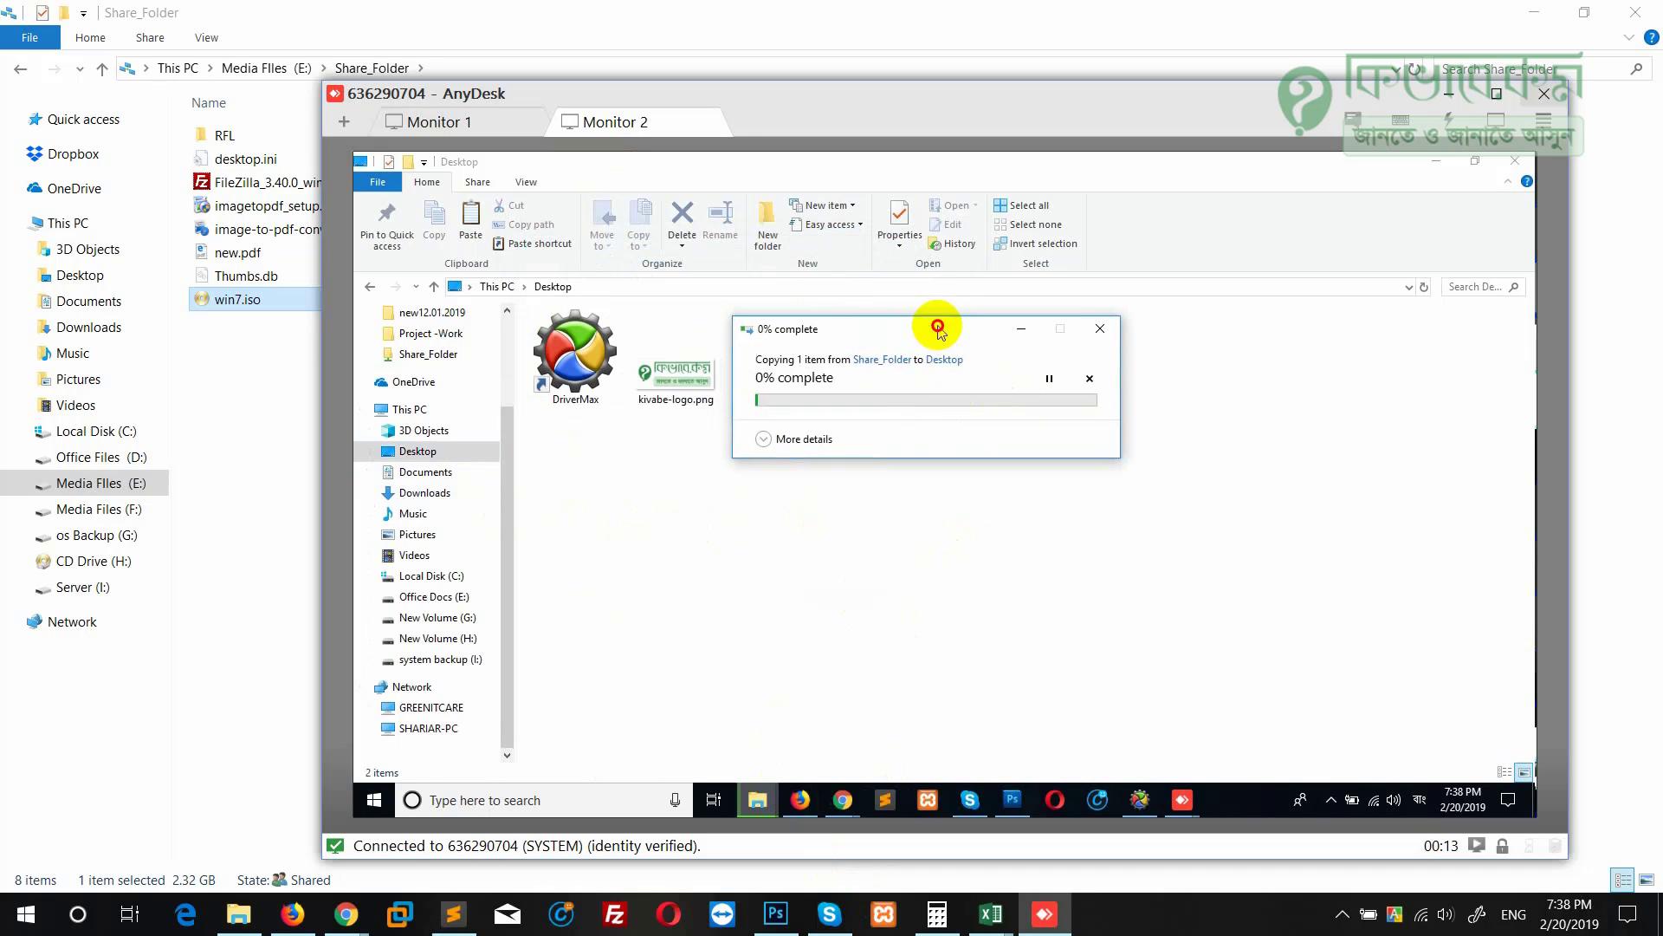
click(815, 442)
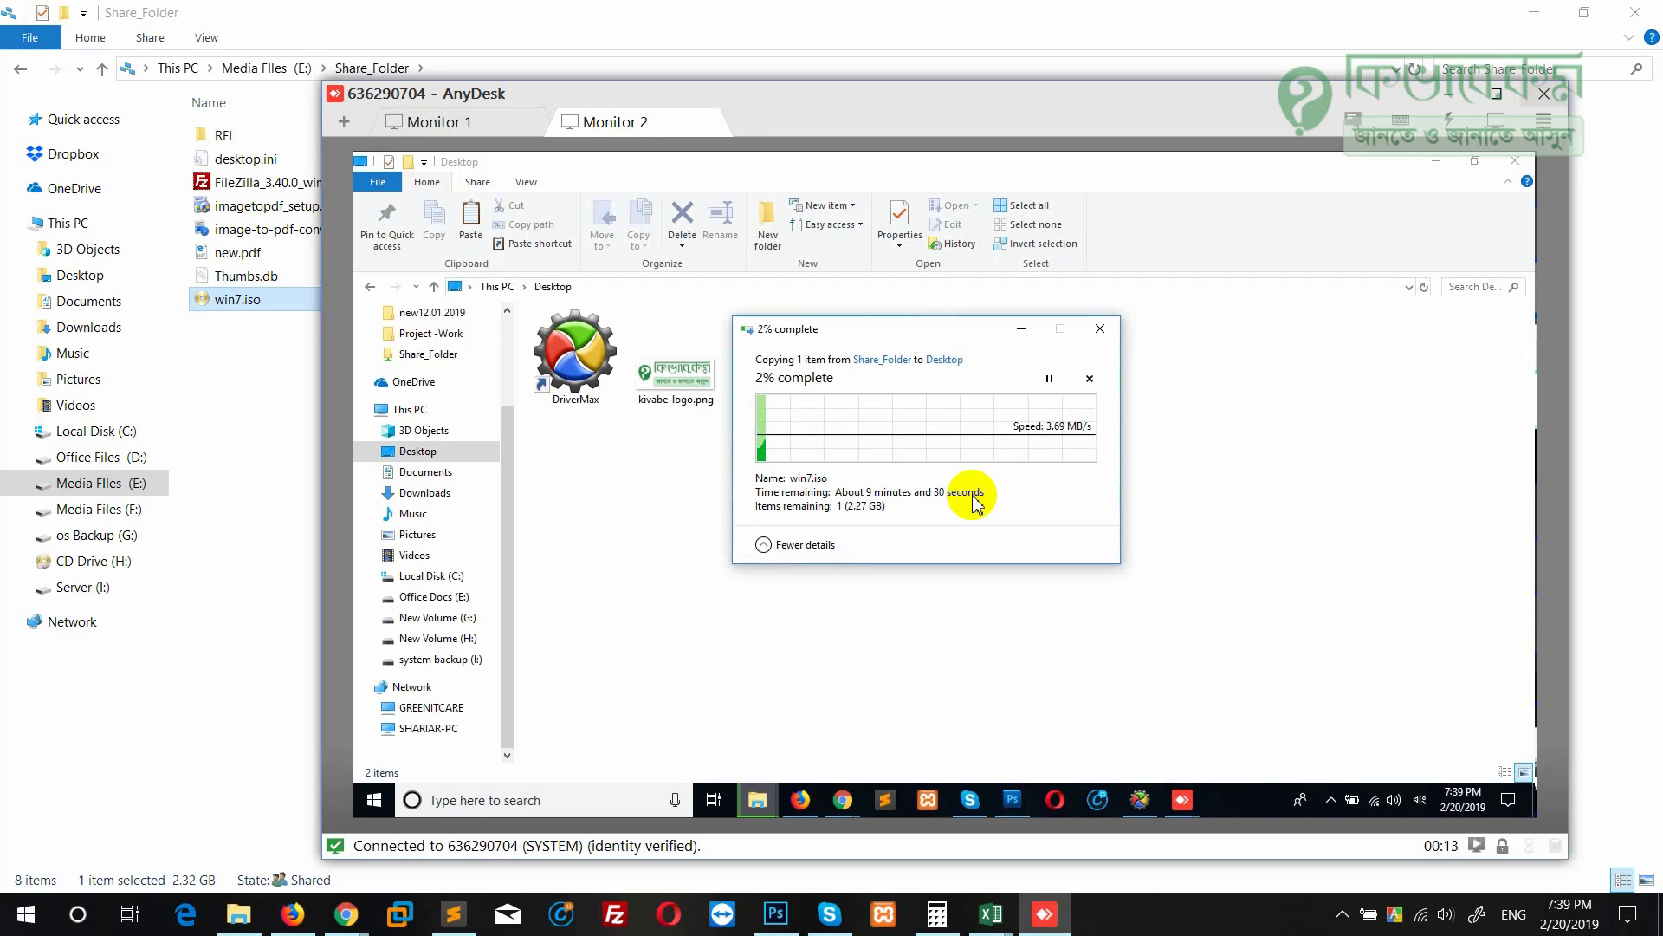
Reopen Share_Folder through the sharing computer's network entry on the remote PC and bring the copy progress window forward.
click(428, 727)
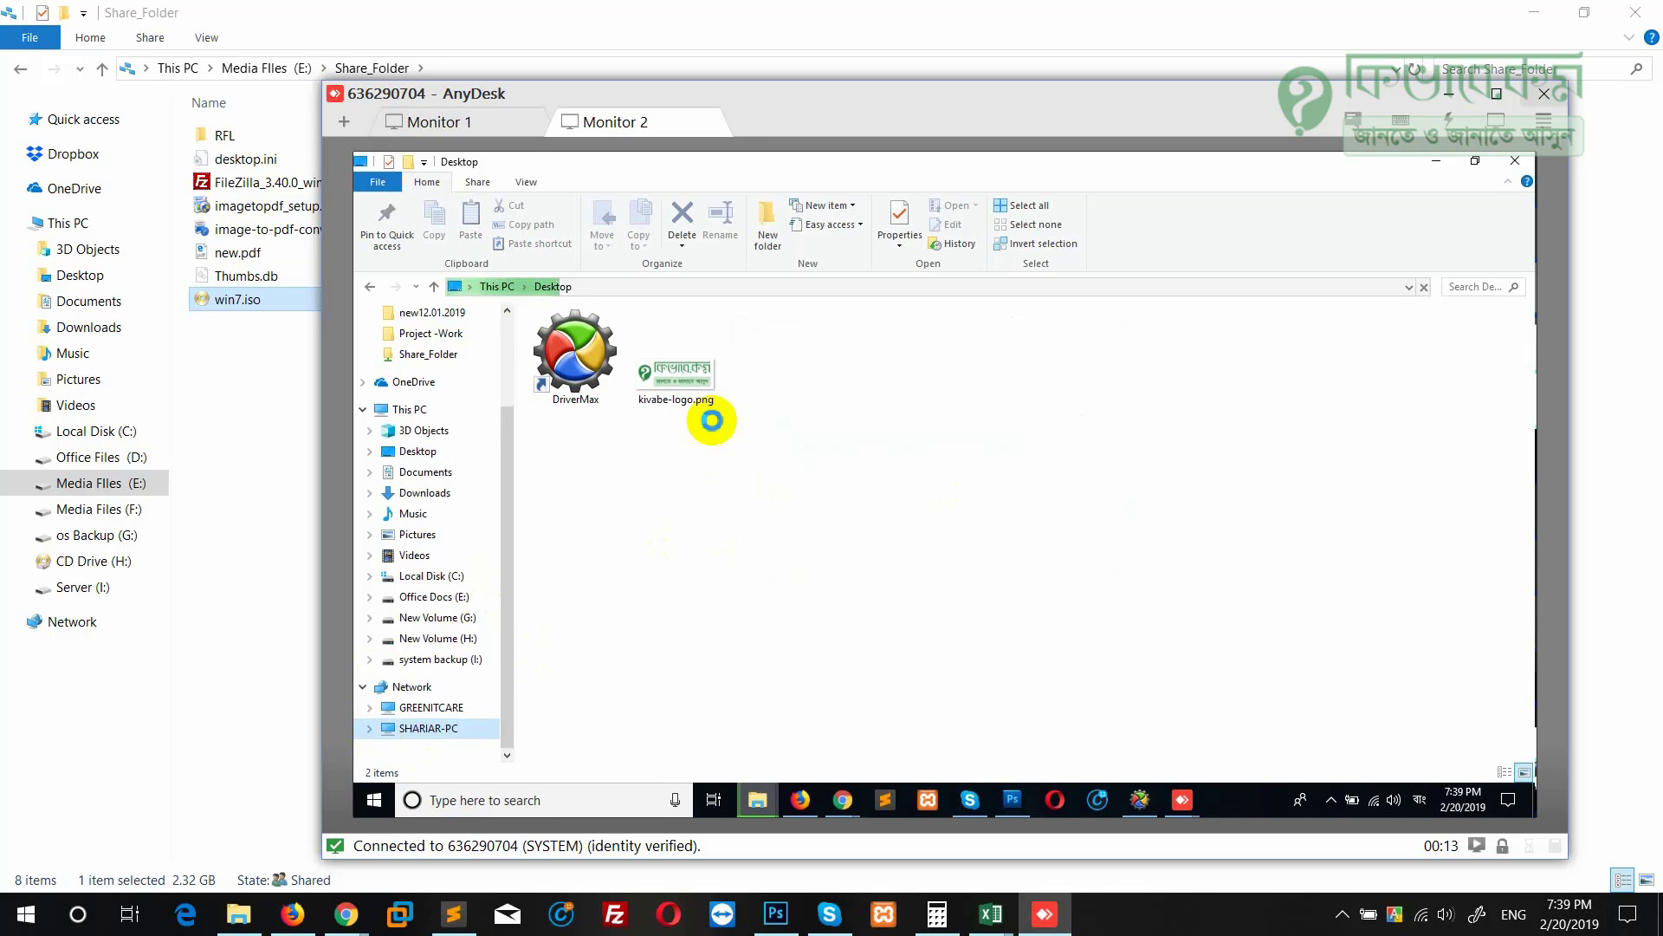
click(854, 728)
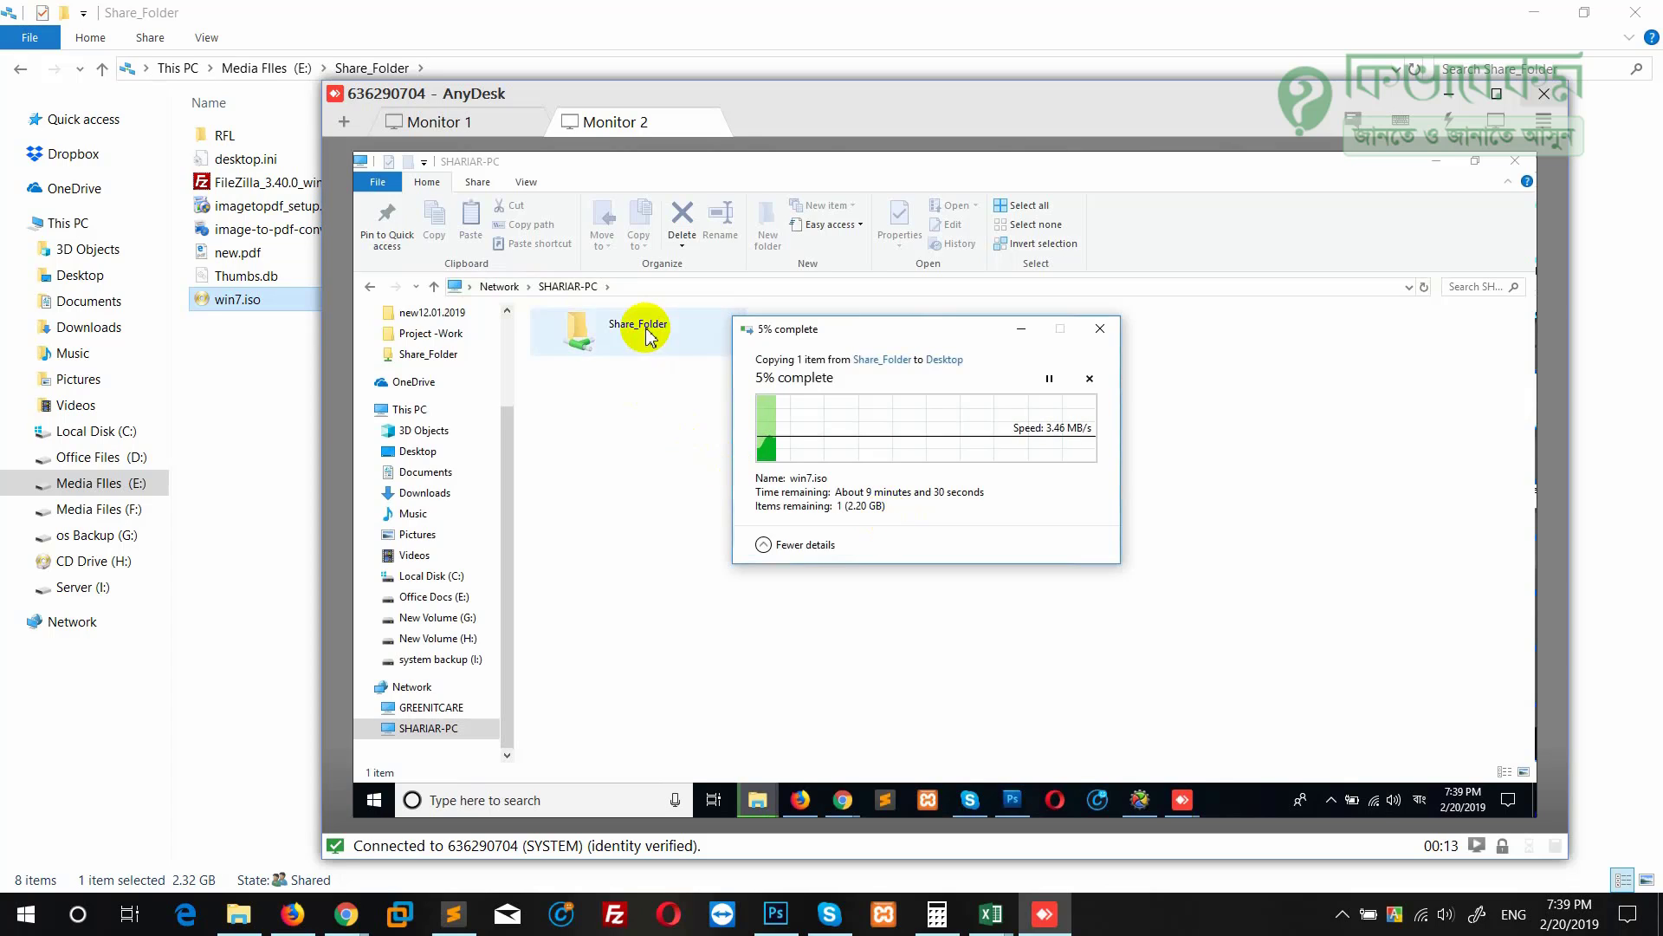
click(648, 336)
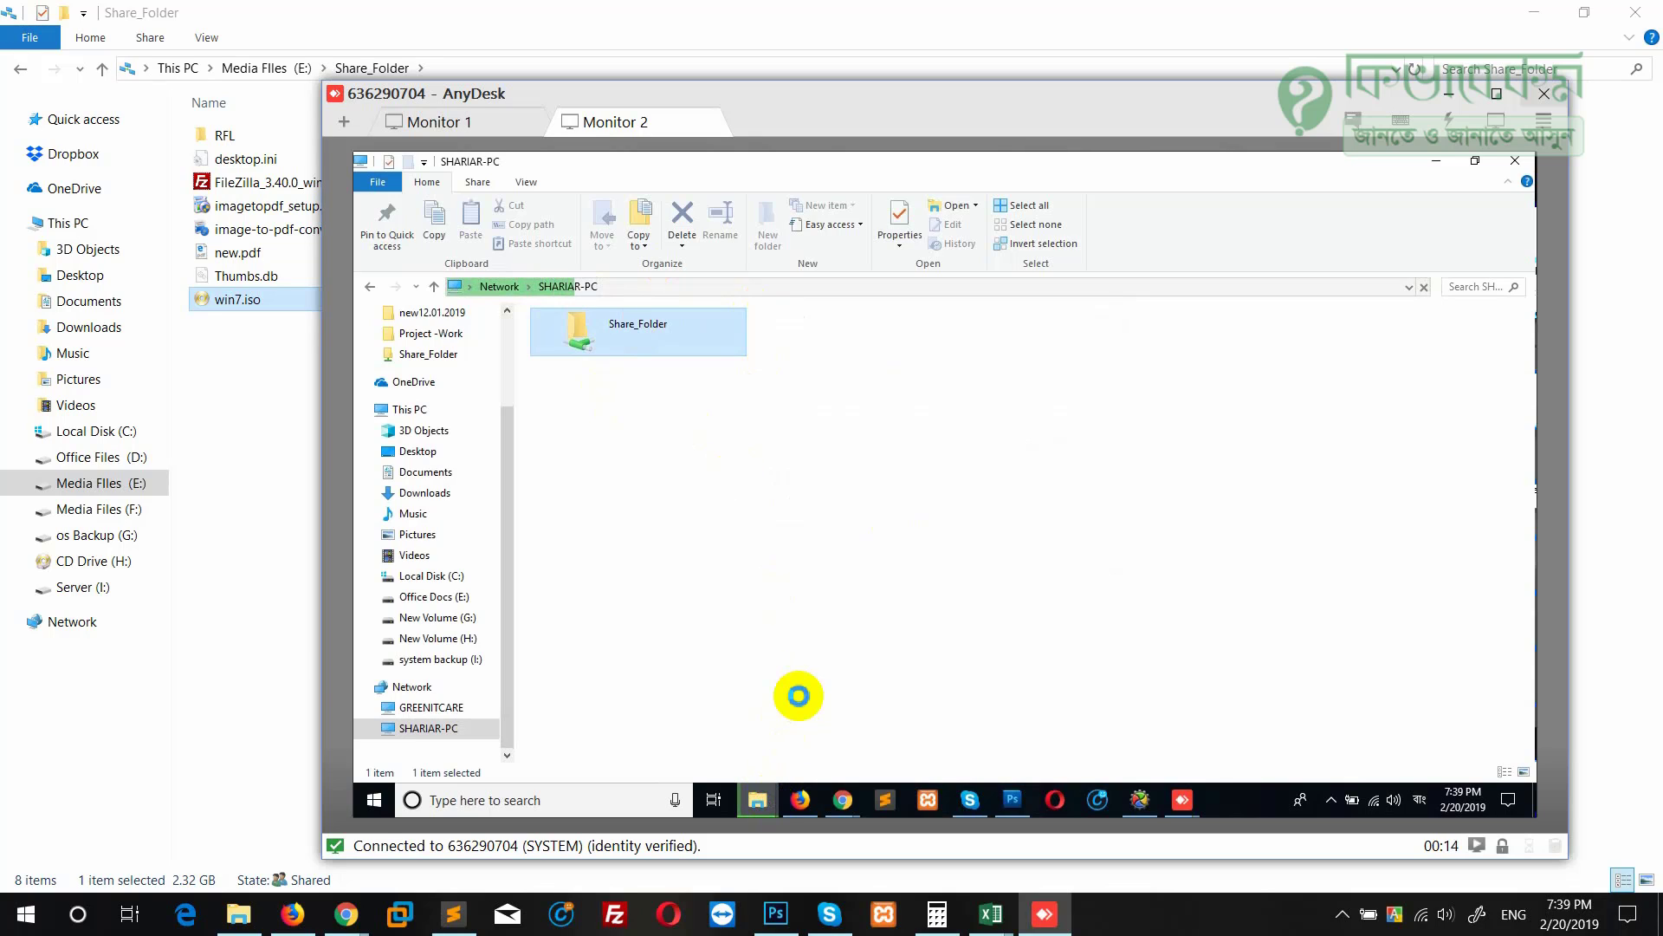
mouse_move(758, 799)
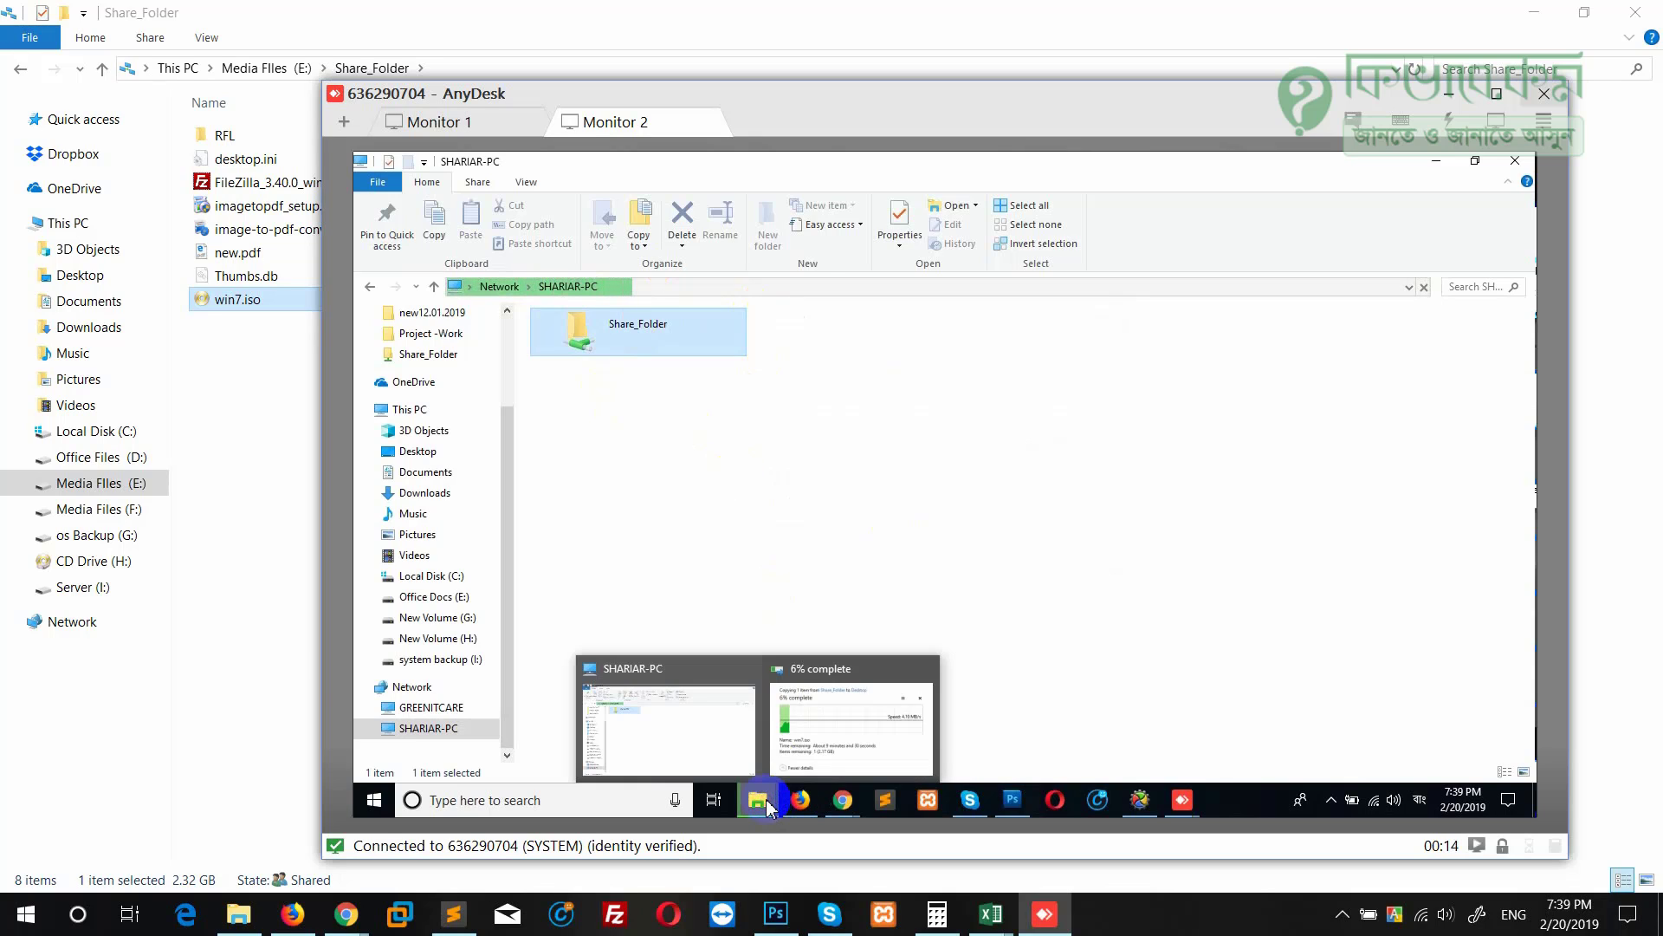
click(838, 738)
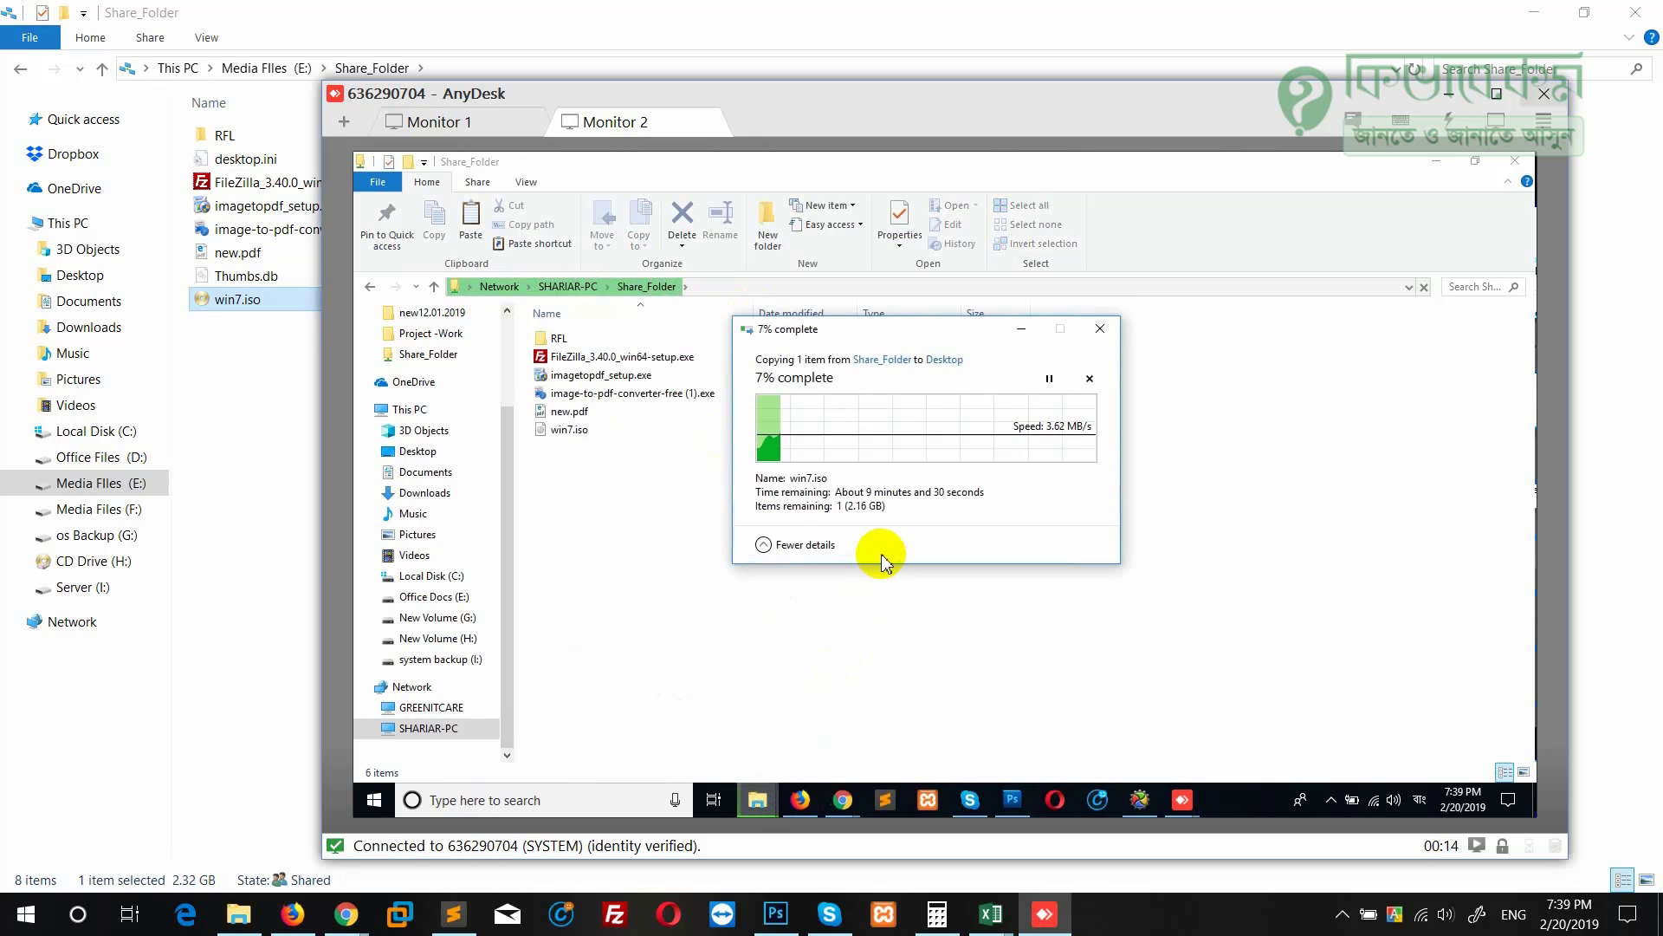